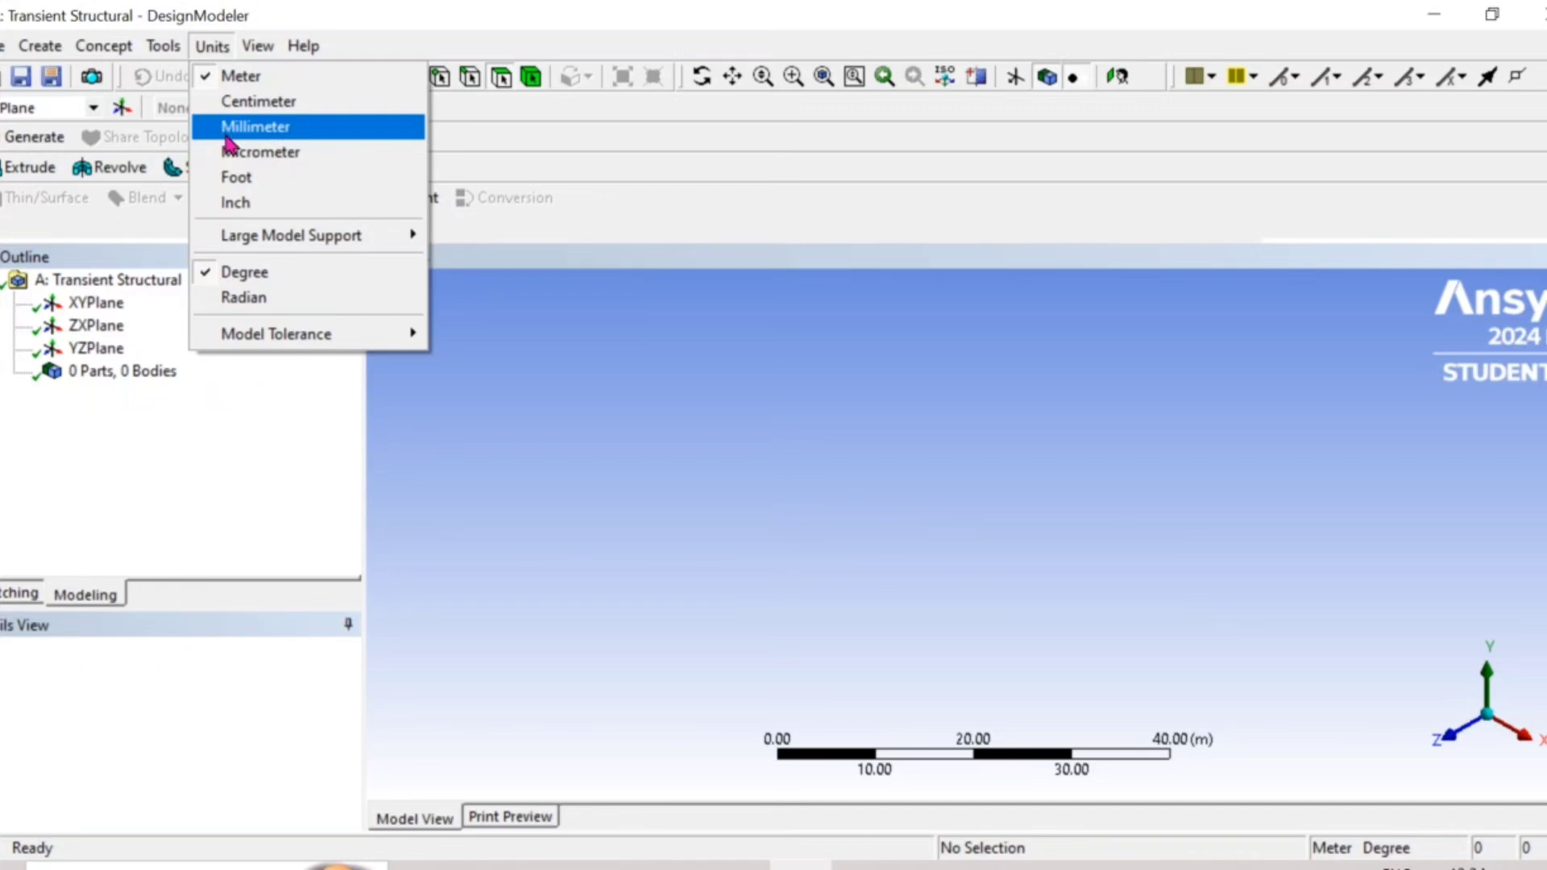
Set the model units to millimetres and orient the view to face the XY plane.
left_click(227, 135)
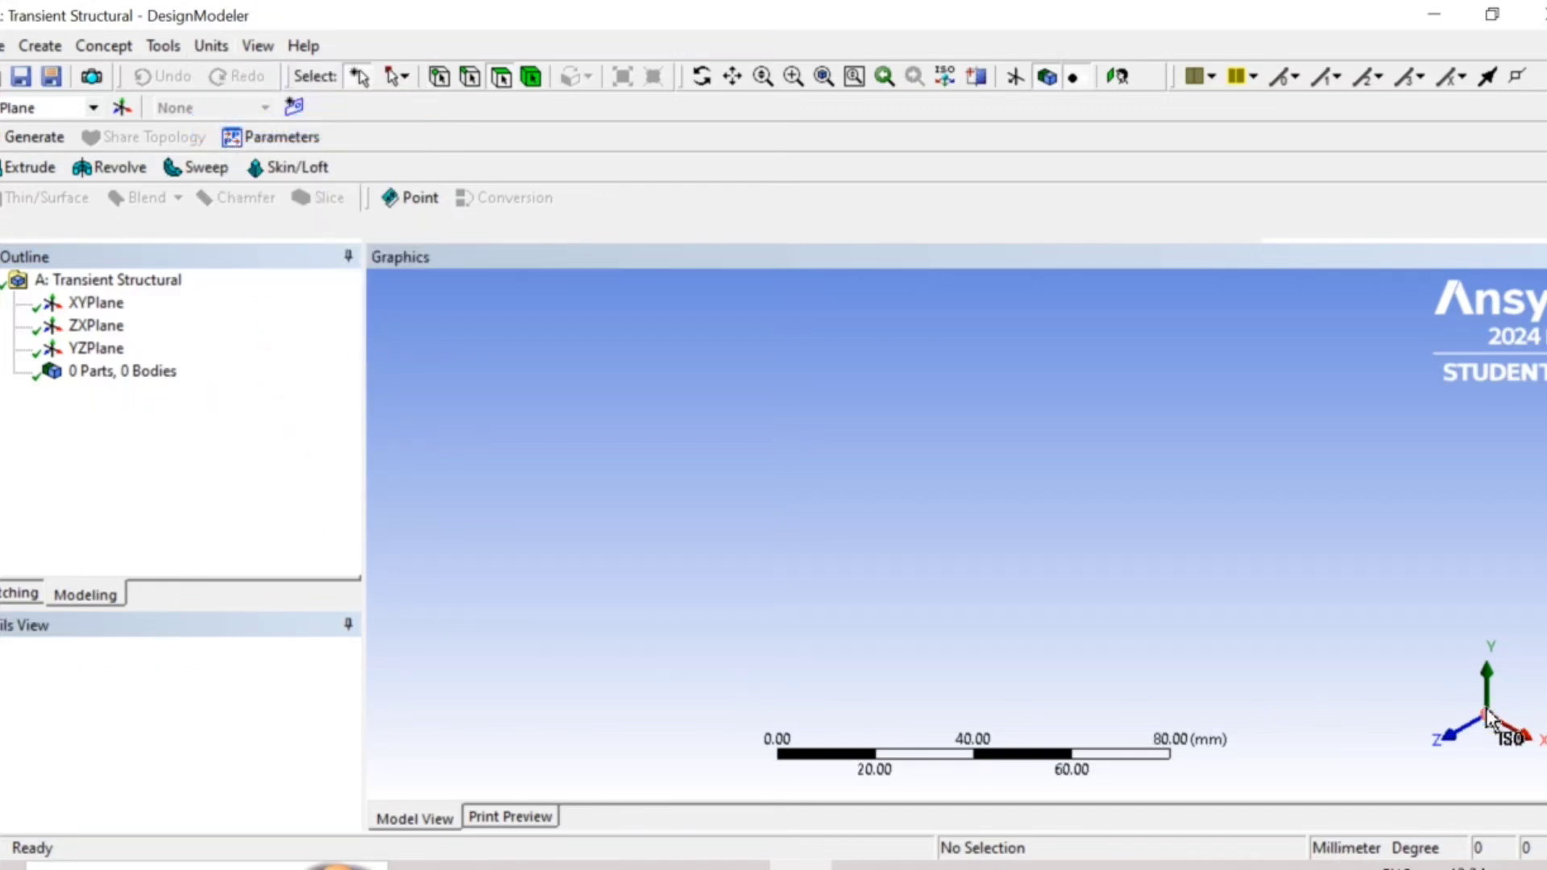
left_click(1519, 737)
left_click(1444, 714)
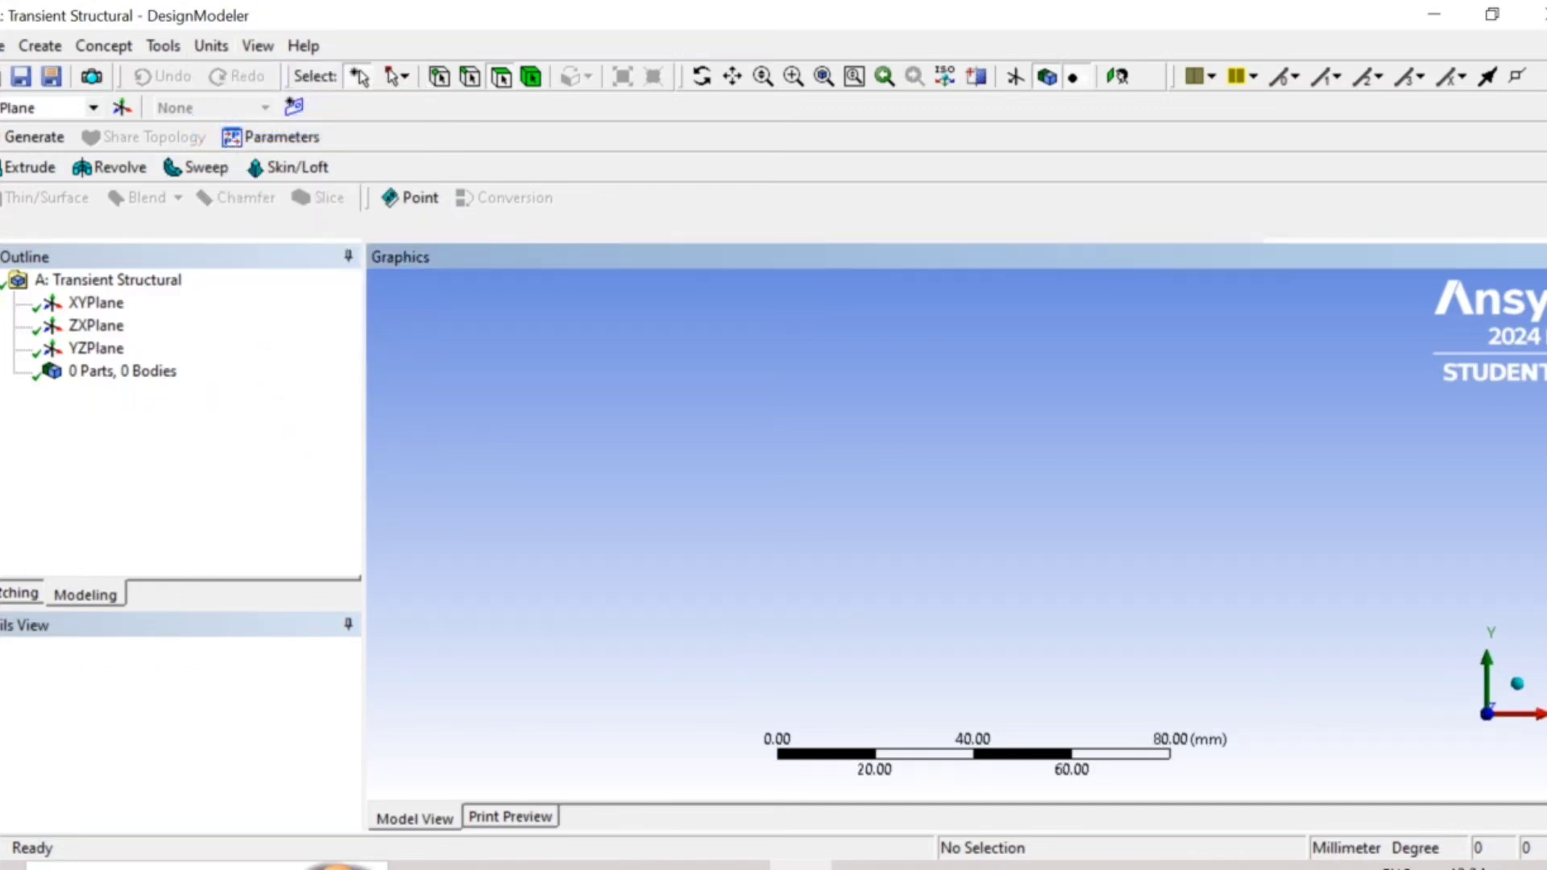
Sketch a horizontal line about 77 mm long along the X axis, extending on both sides of the origin.
left_click(18, 593)
left_click(13, 314)
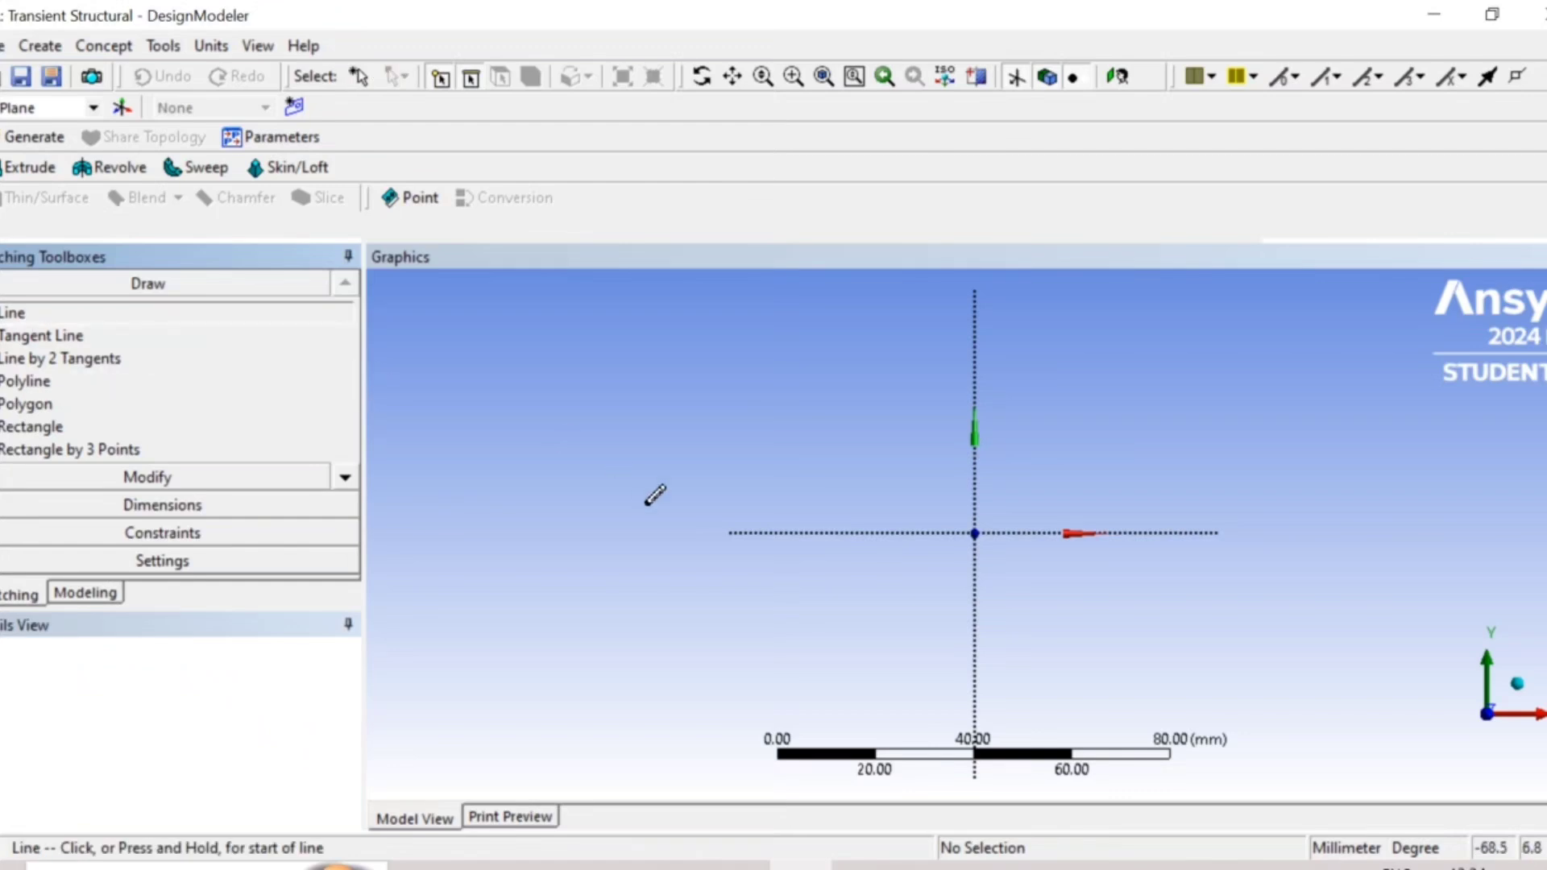
left_click(799, 533)
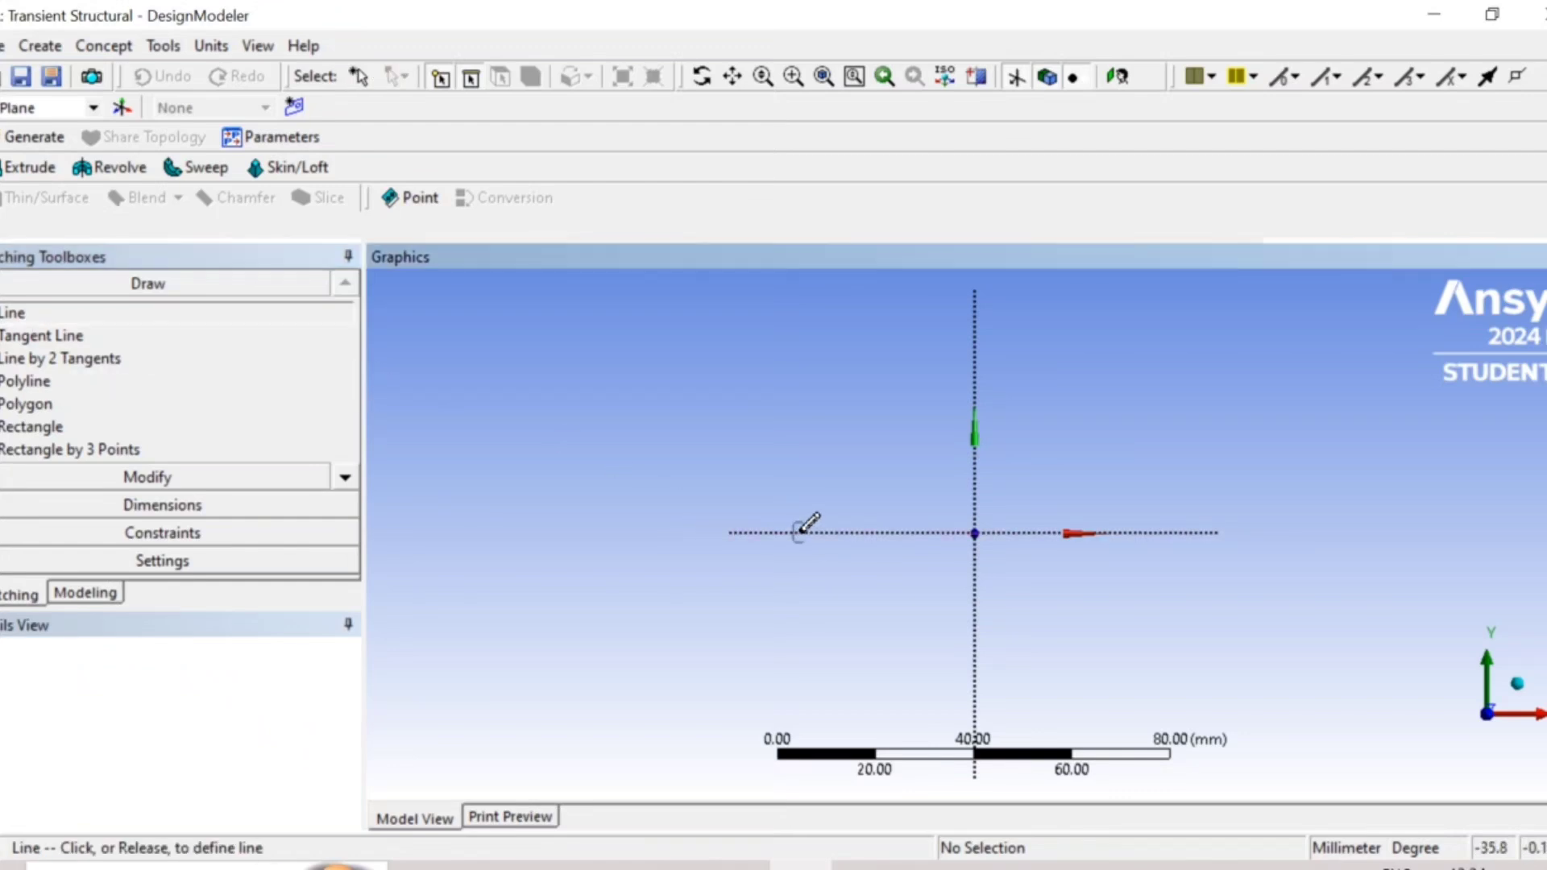
left_click(1178, 533)
Dimension the horizontal line's length and set it to 150 mm.
left_click(100, 506)
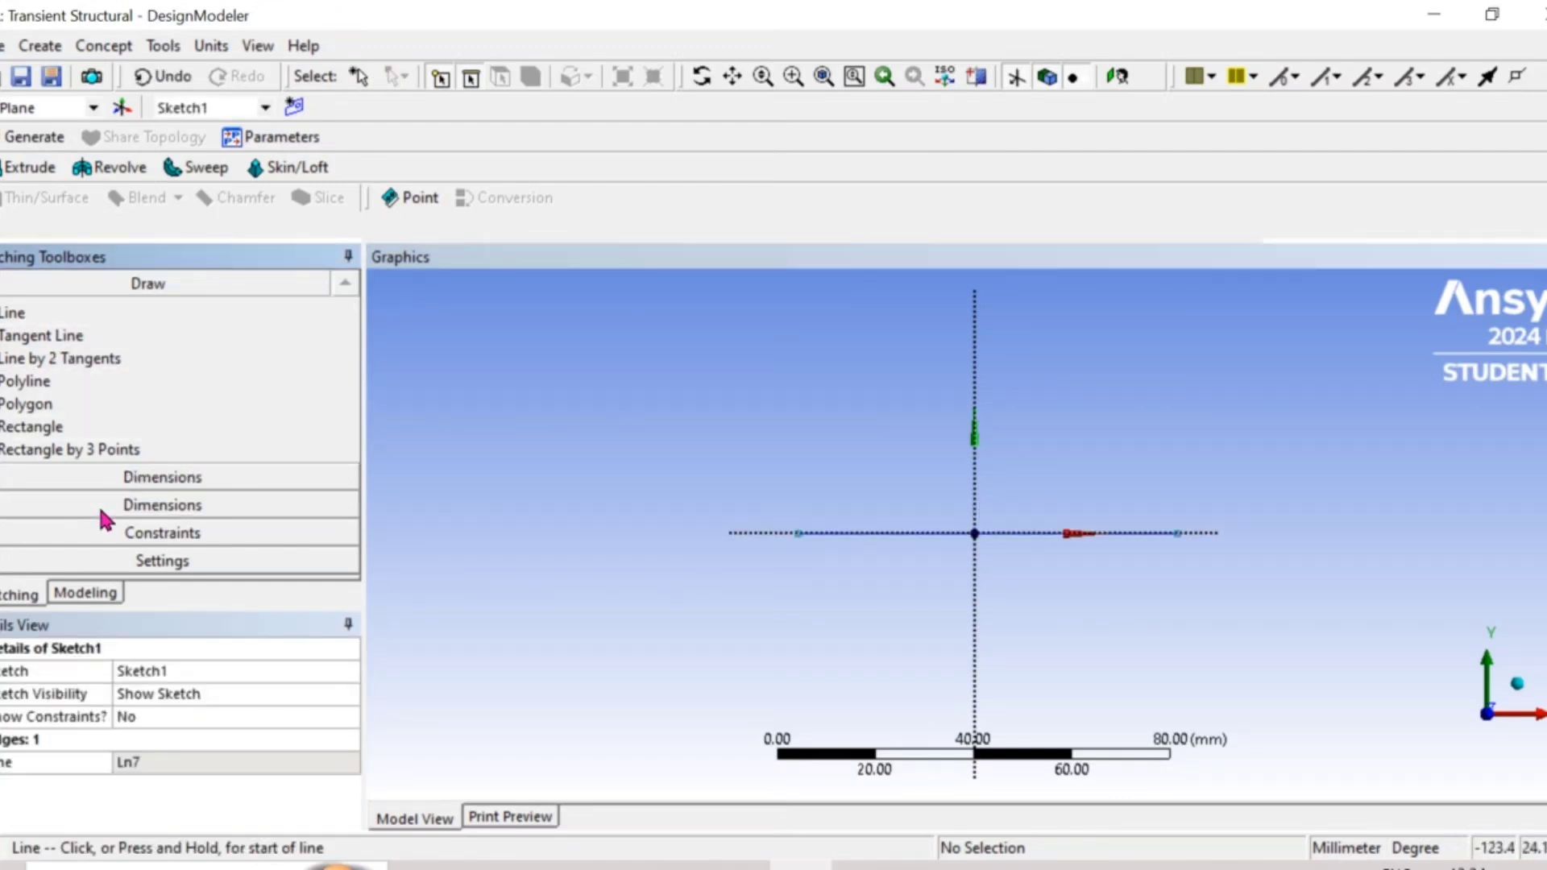
left_click(923, 534)
left_click(933, 464)
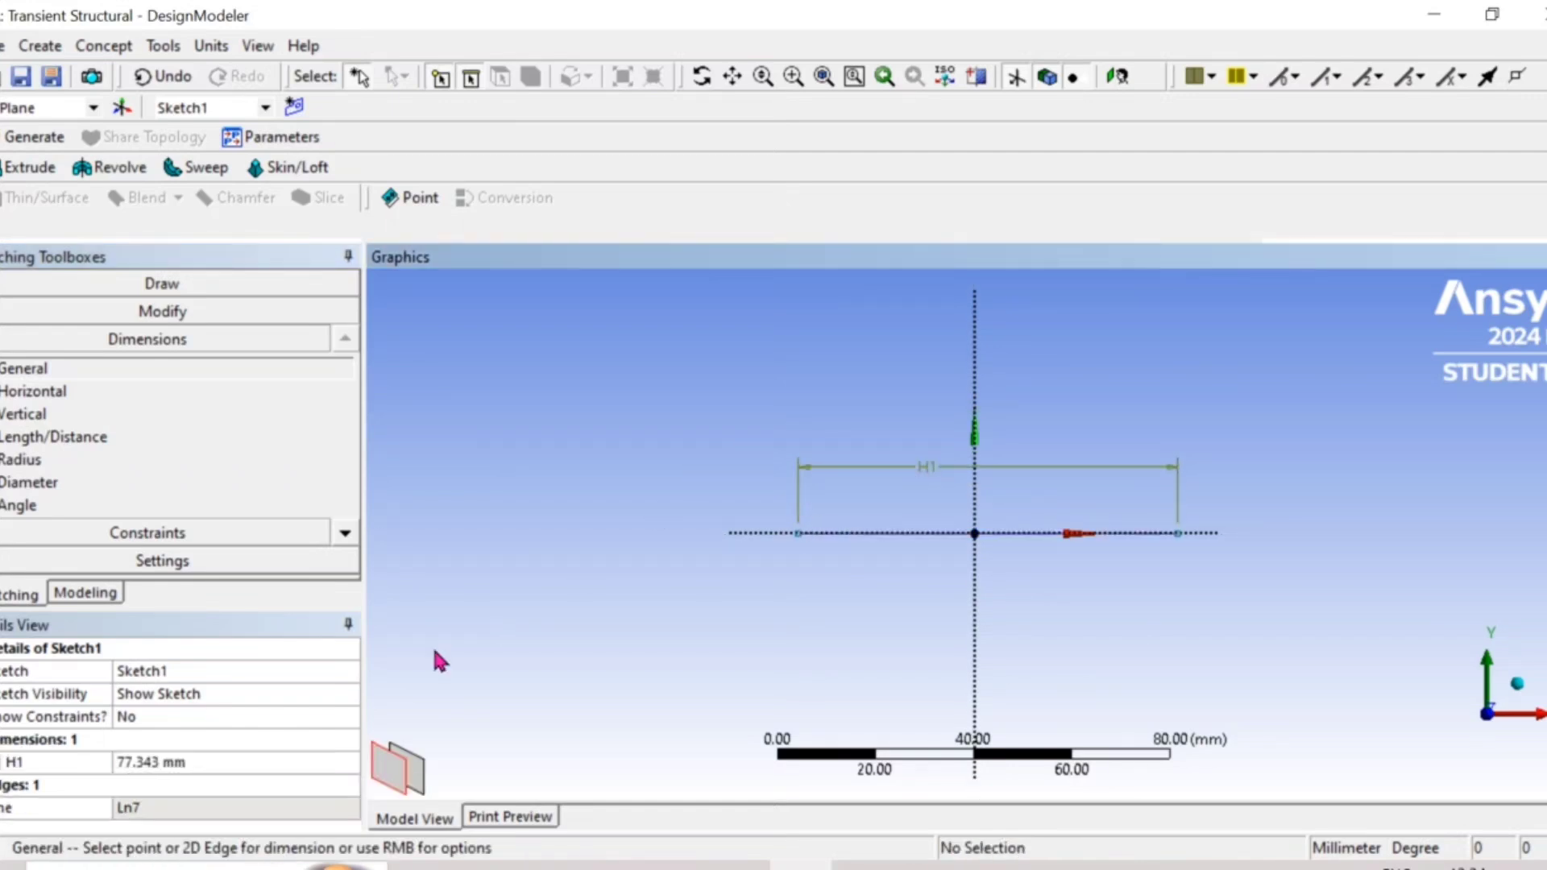
left_click(142, 762)
type("1")
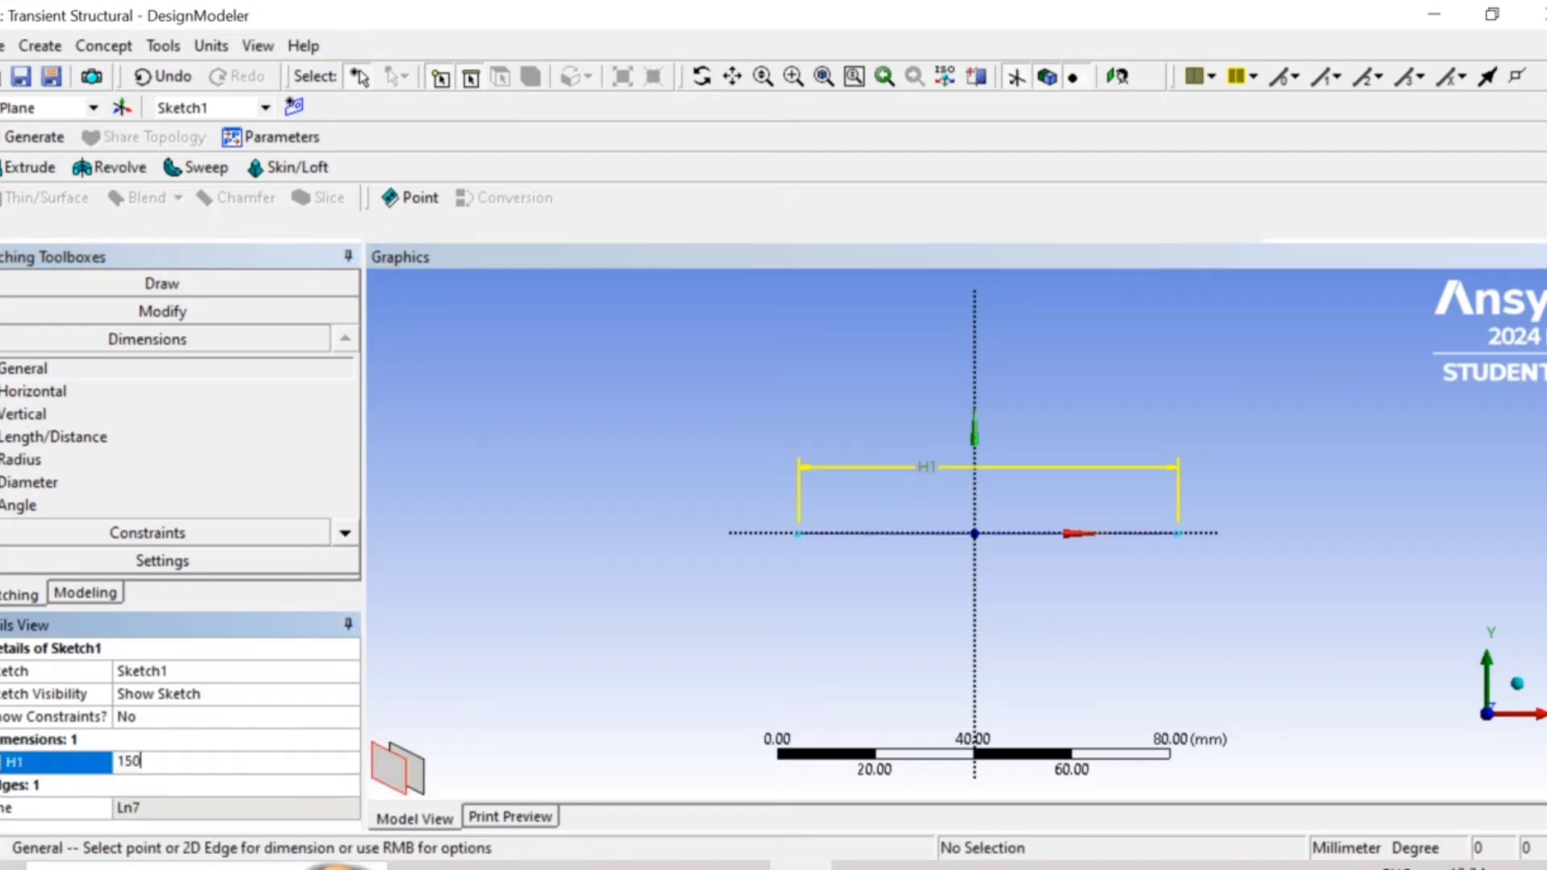
type("50")
key("Return")
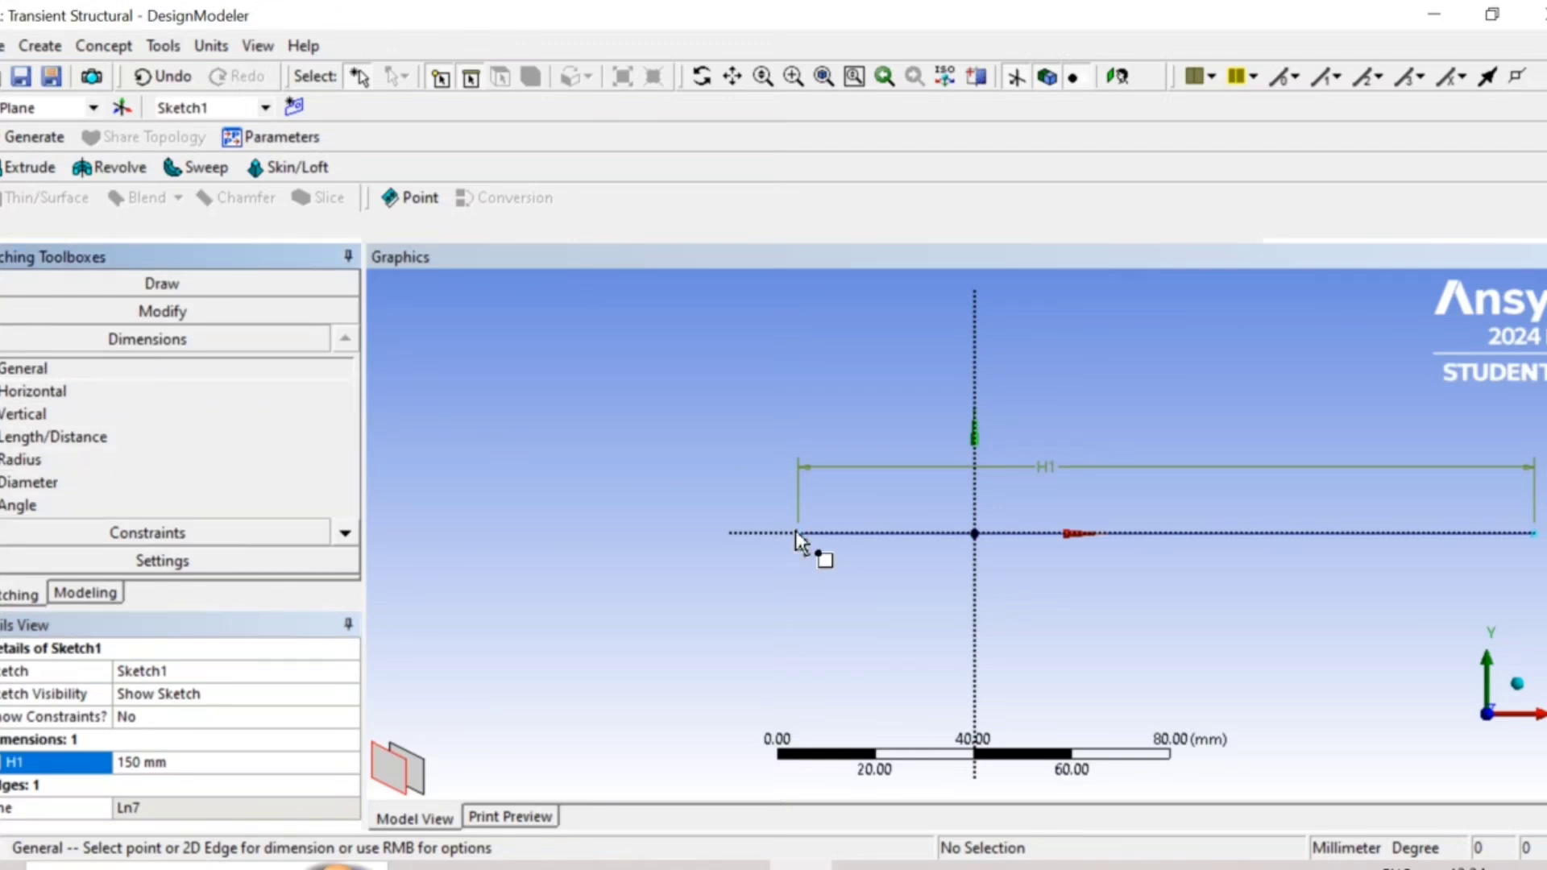
Dimension the line's negative-X endpoint from the Y axis, set the distance to 75 mm, and generate the sketch.
left_click(972, 487)
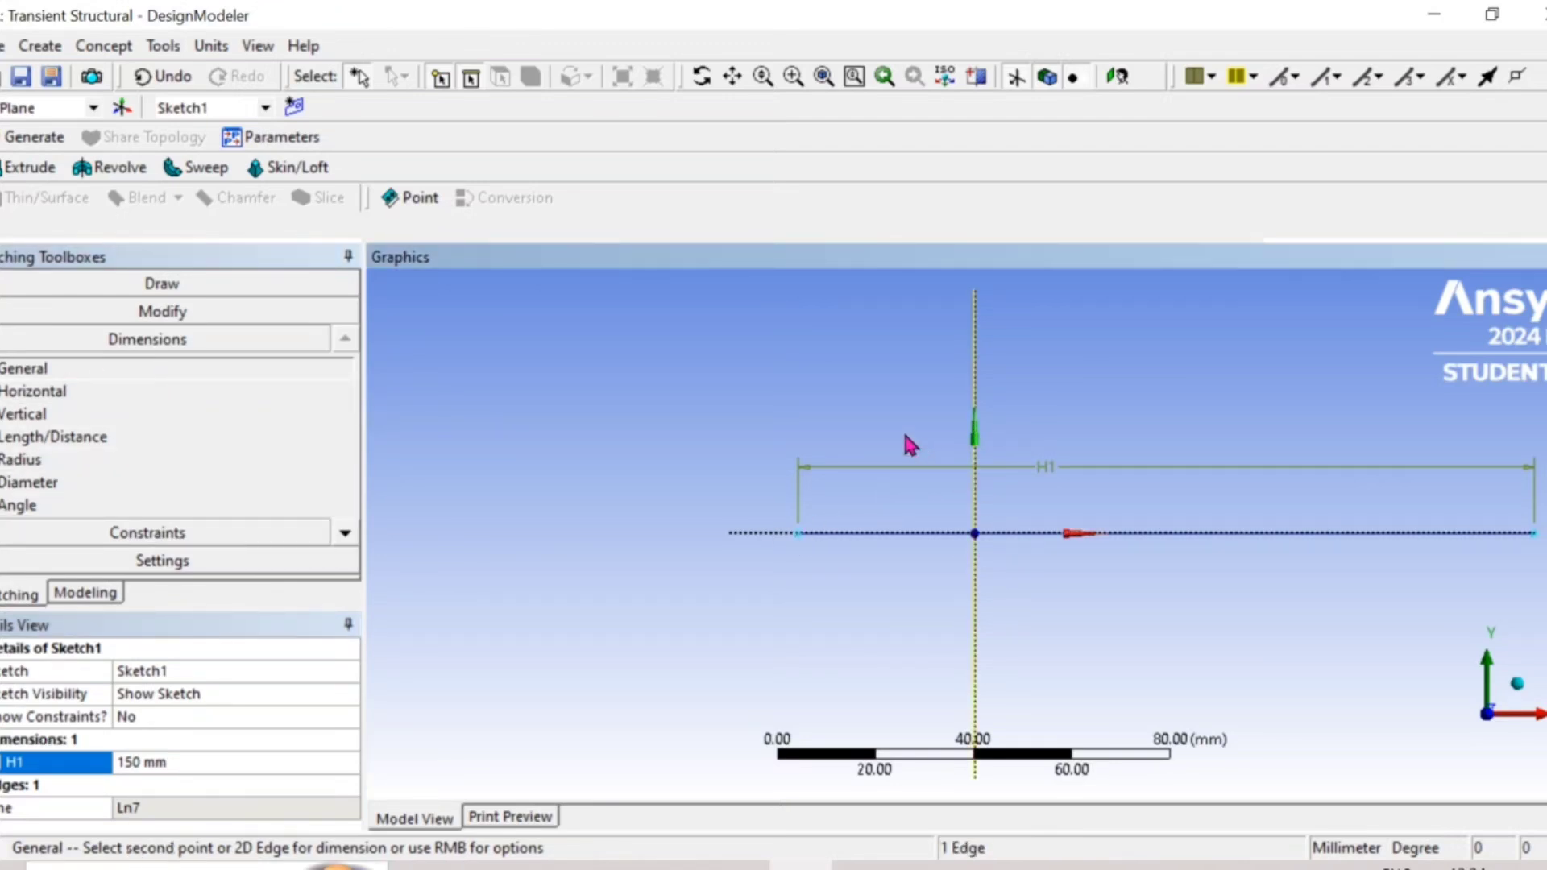
left_click(797, 535)
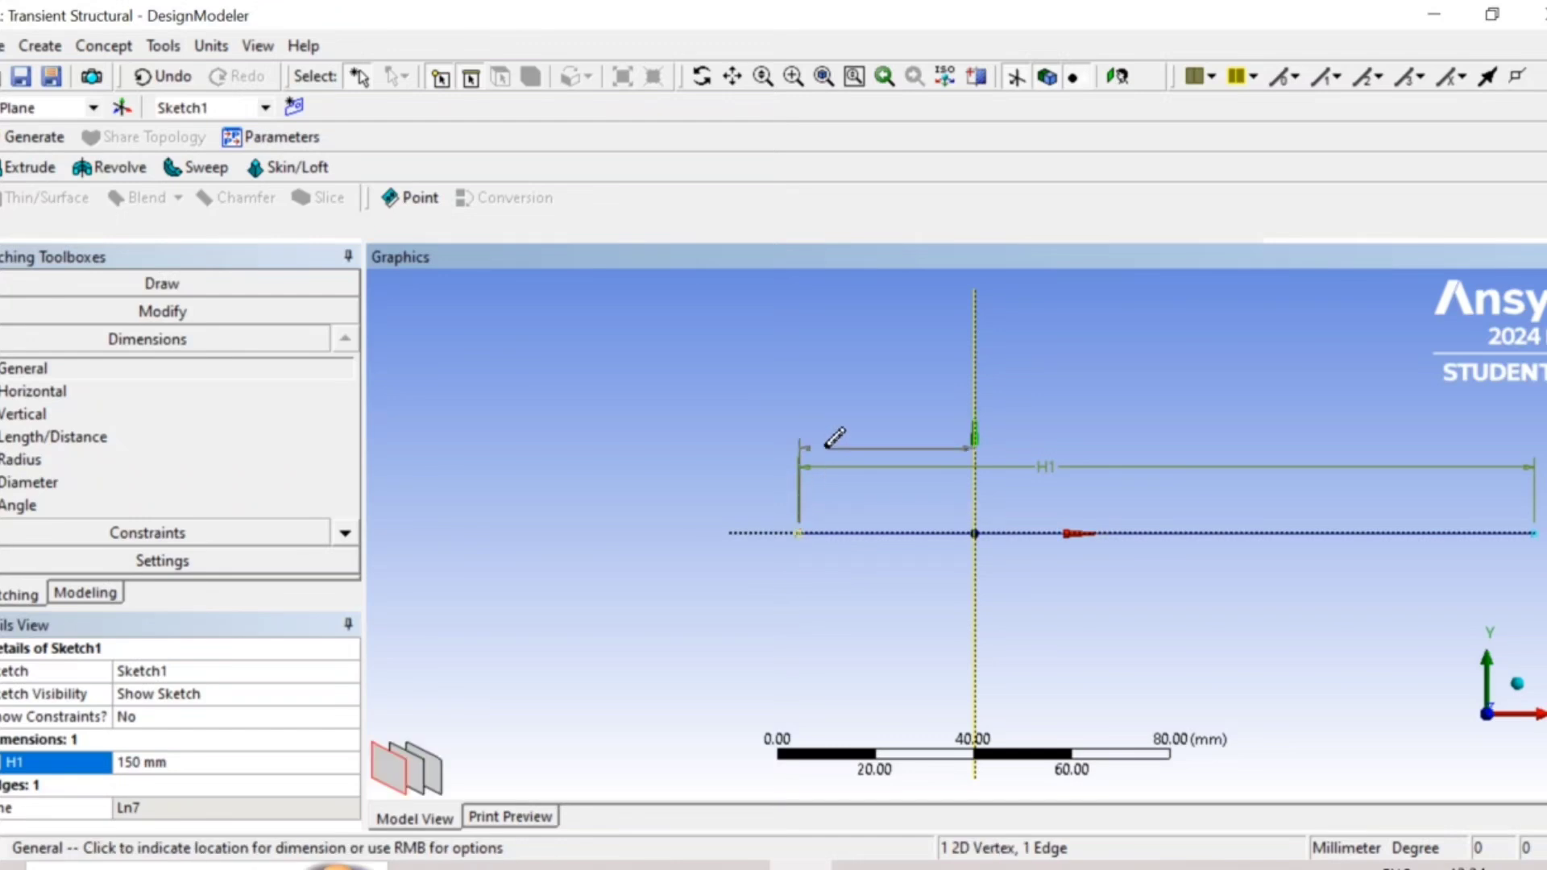
left_click(830, 397)
left_click(319, 785)
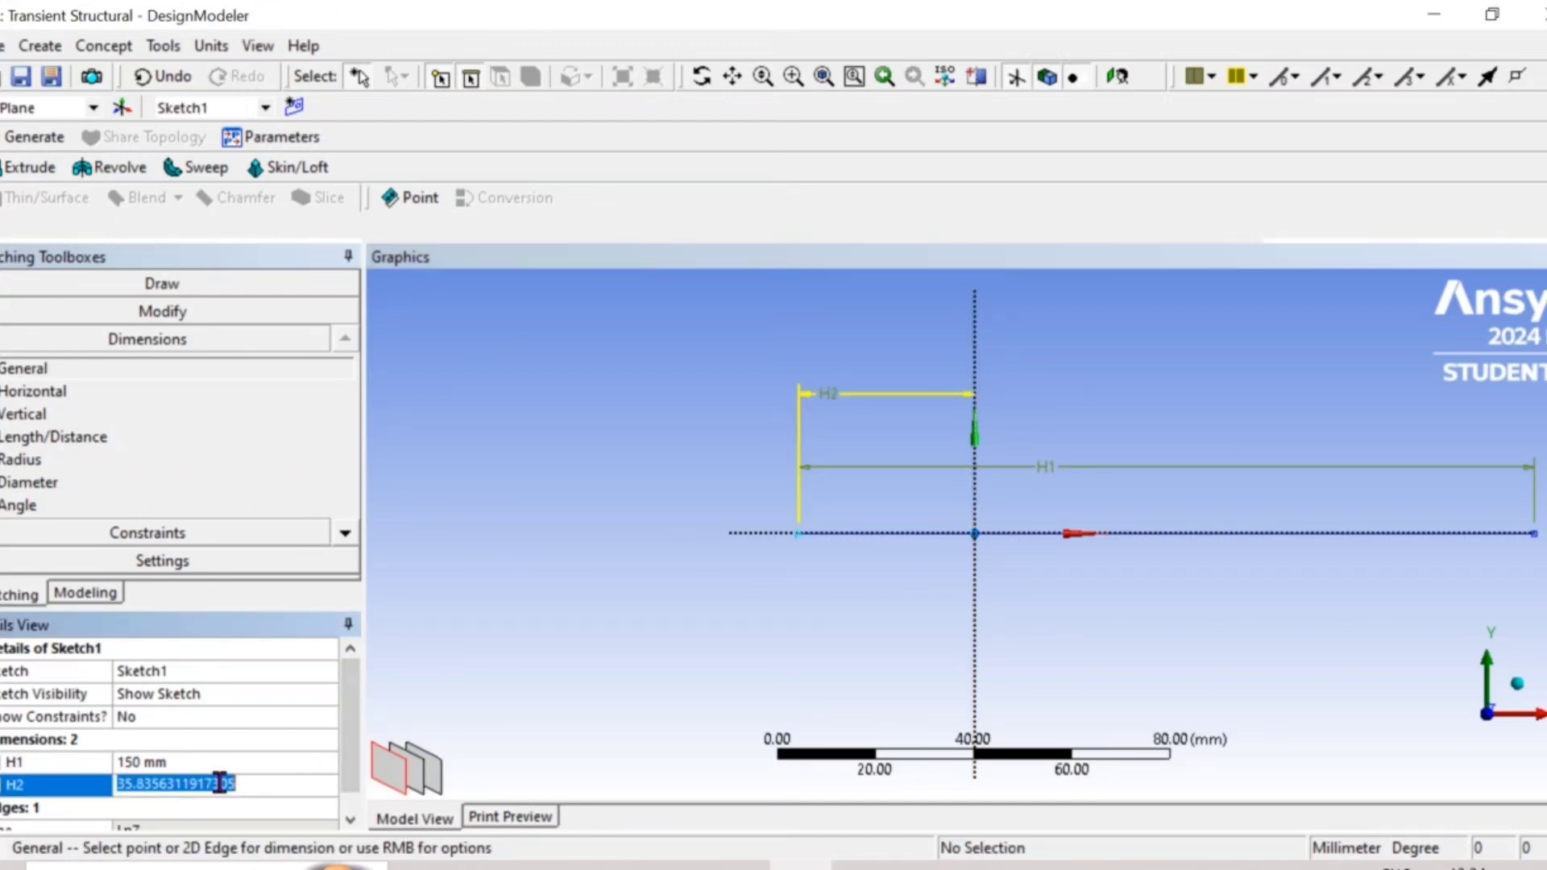
type("75")
key("Return")
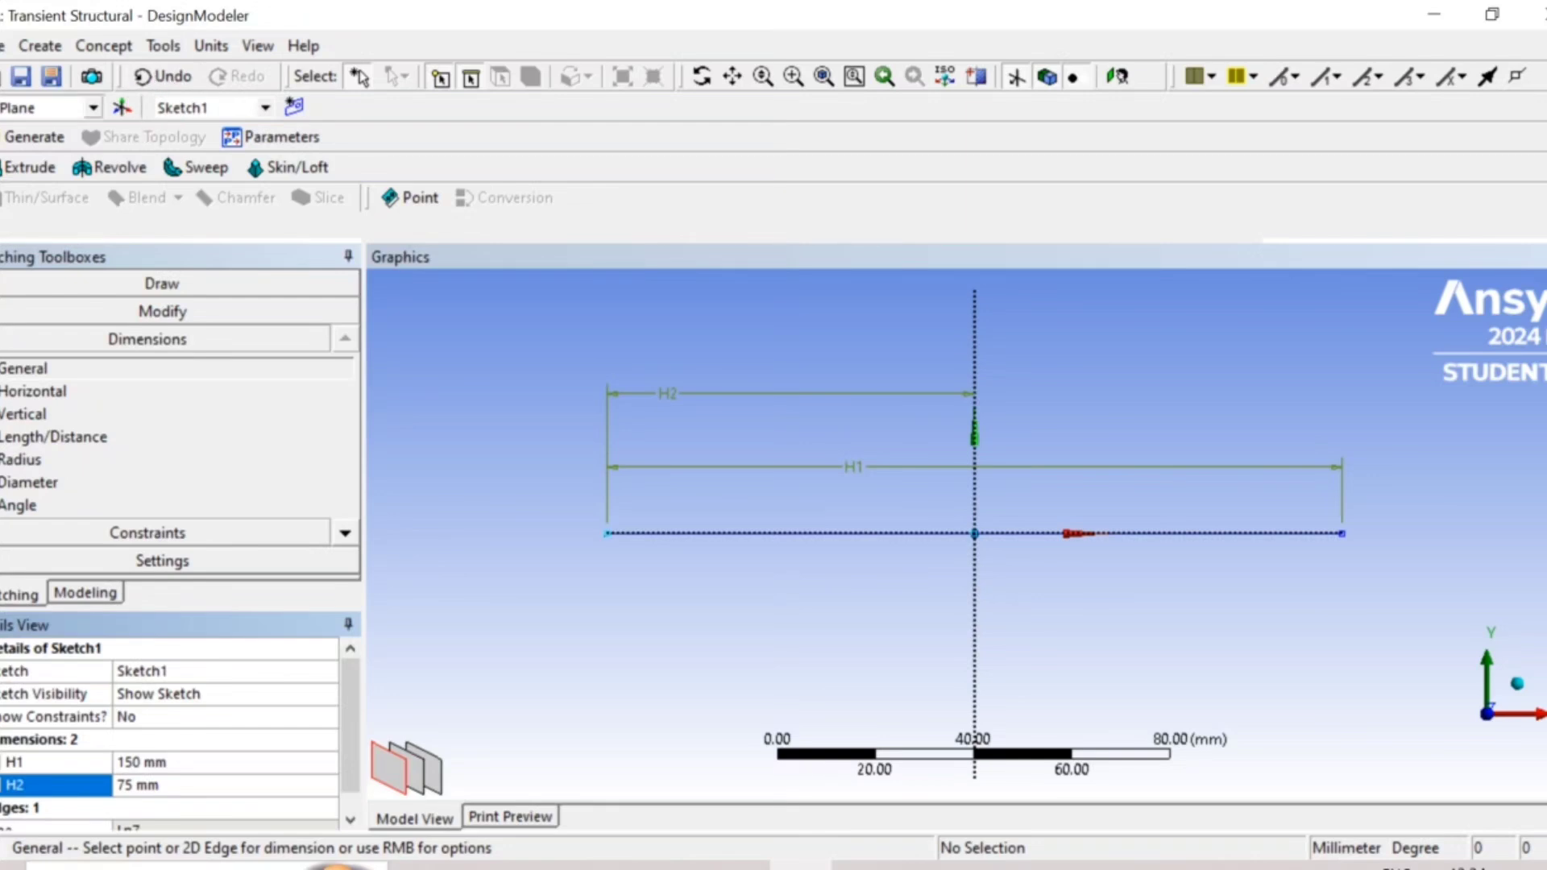
left_click(34, 137)
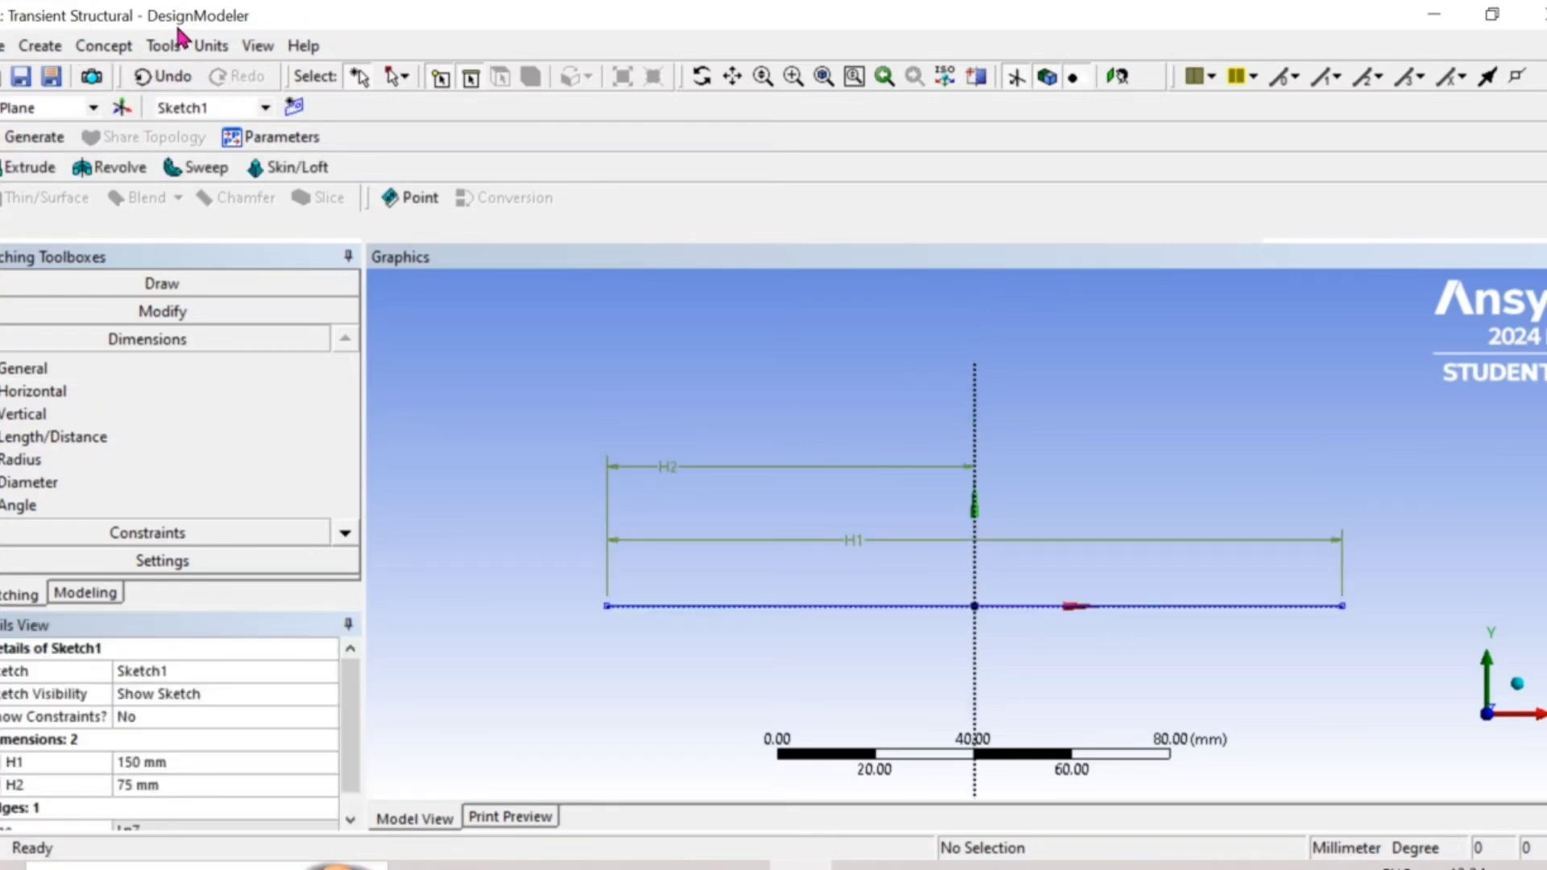
Create a line body from the sketched line with Lines From Sketches and generate it.
left_click(103, 46)
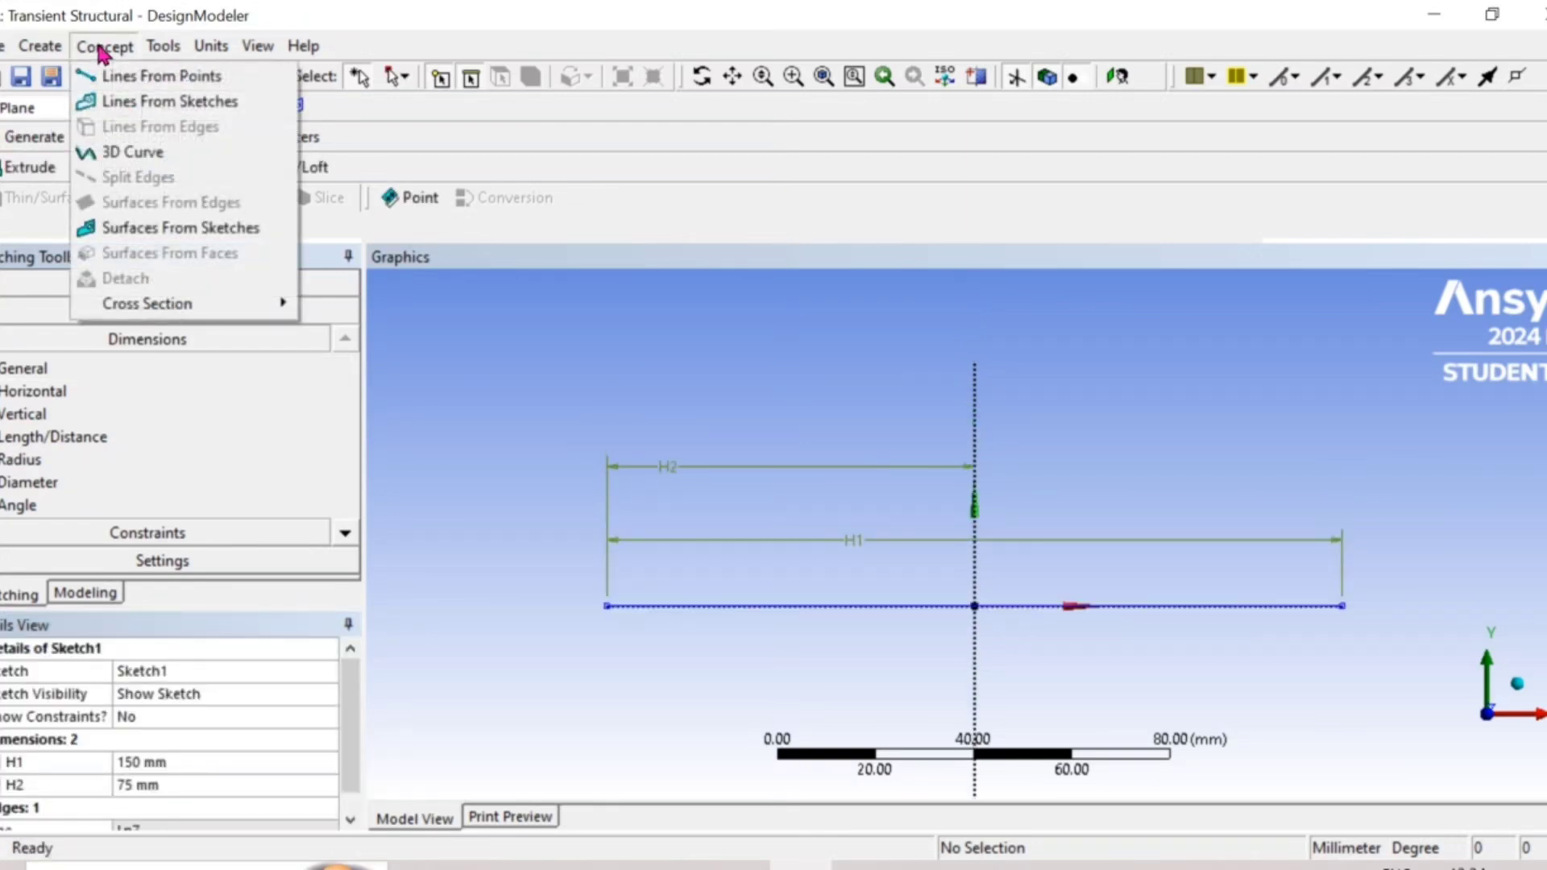
left_click(162, 102)
left_click(737, 606)
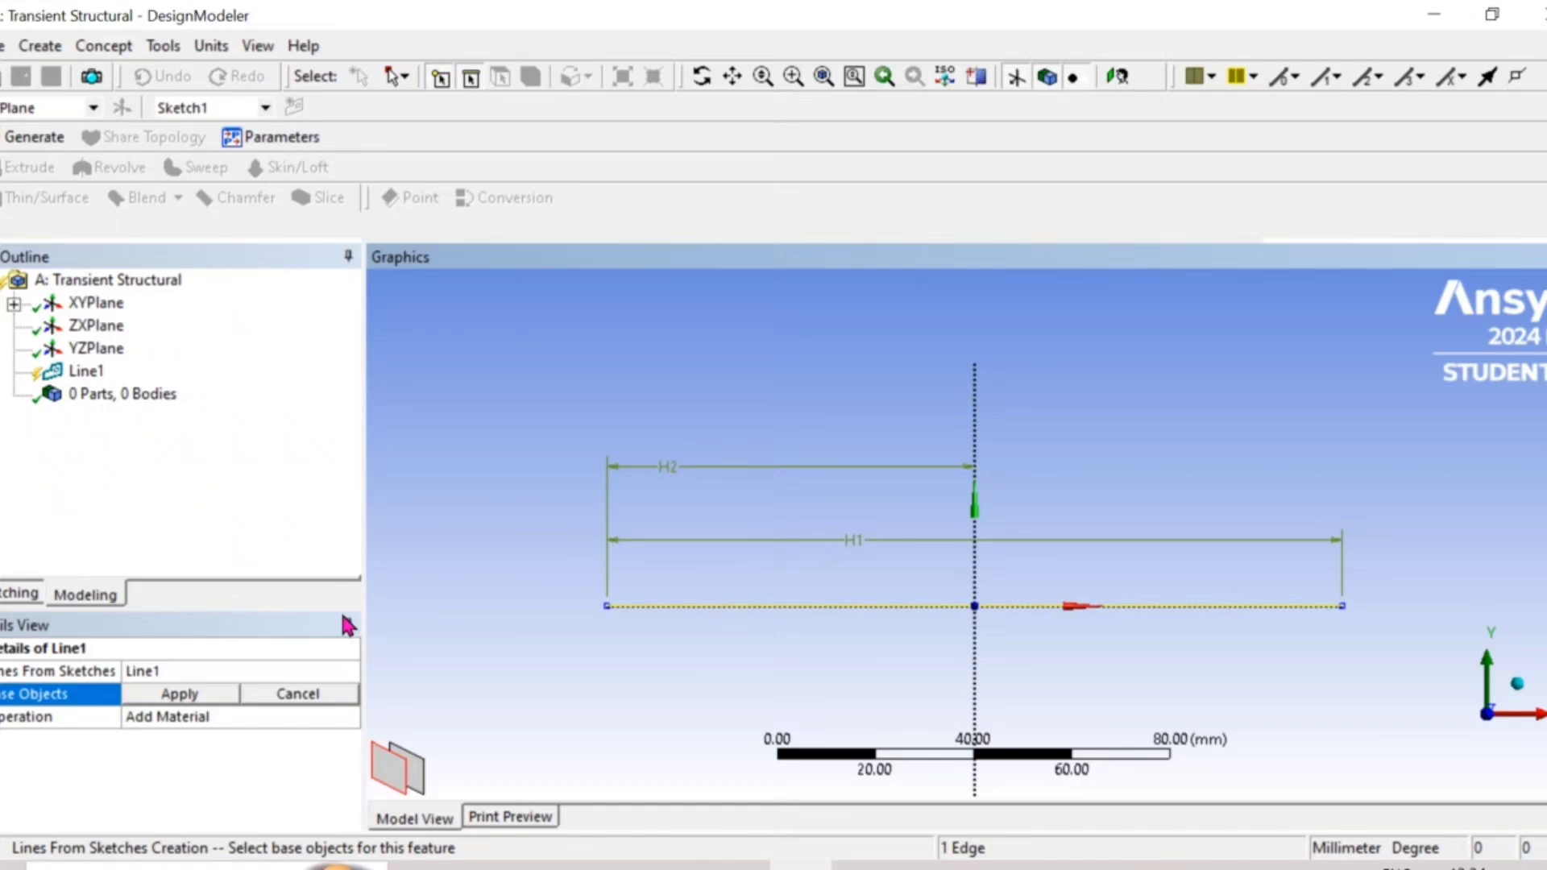
left_click(178, 695)
left_click(34, 137)
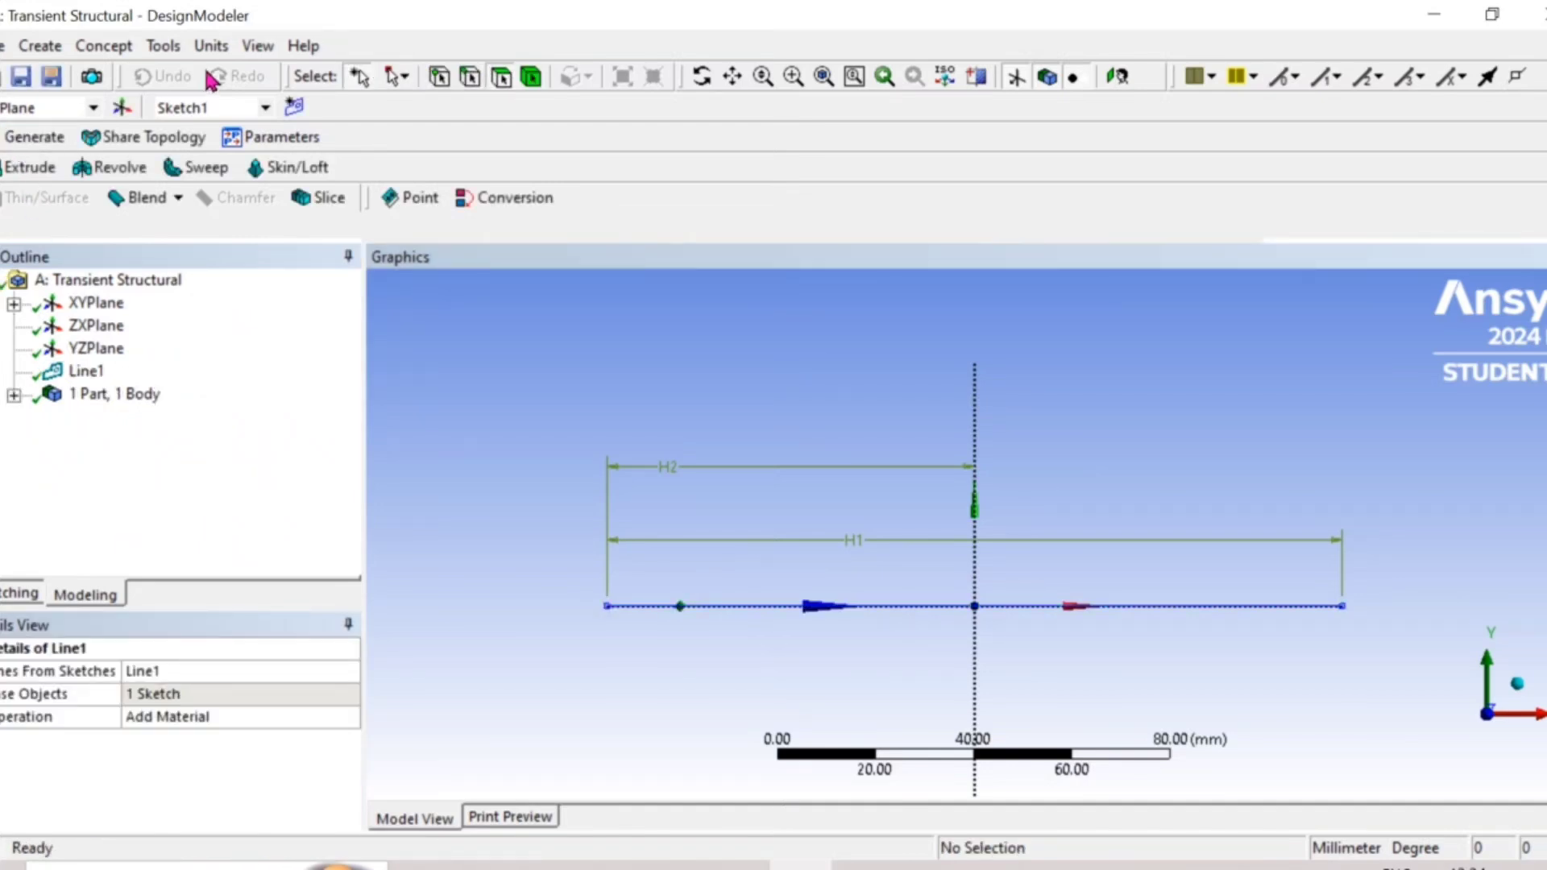
Add a circular cross section with a radius of 5 mm and generate it.
left_click(103, 46)
mouse_move(190, 304)
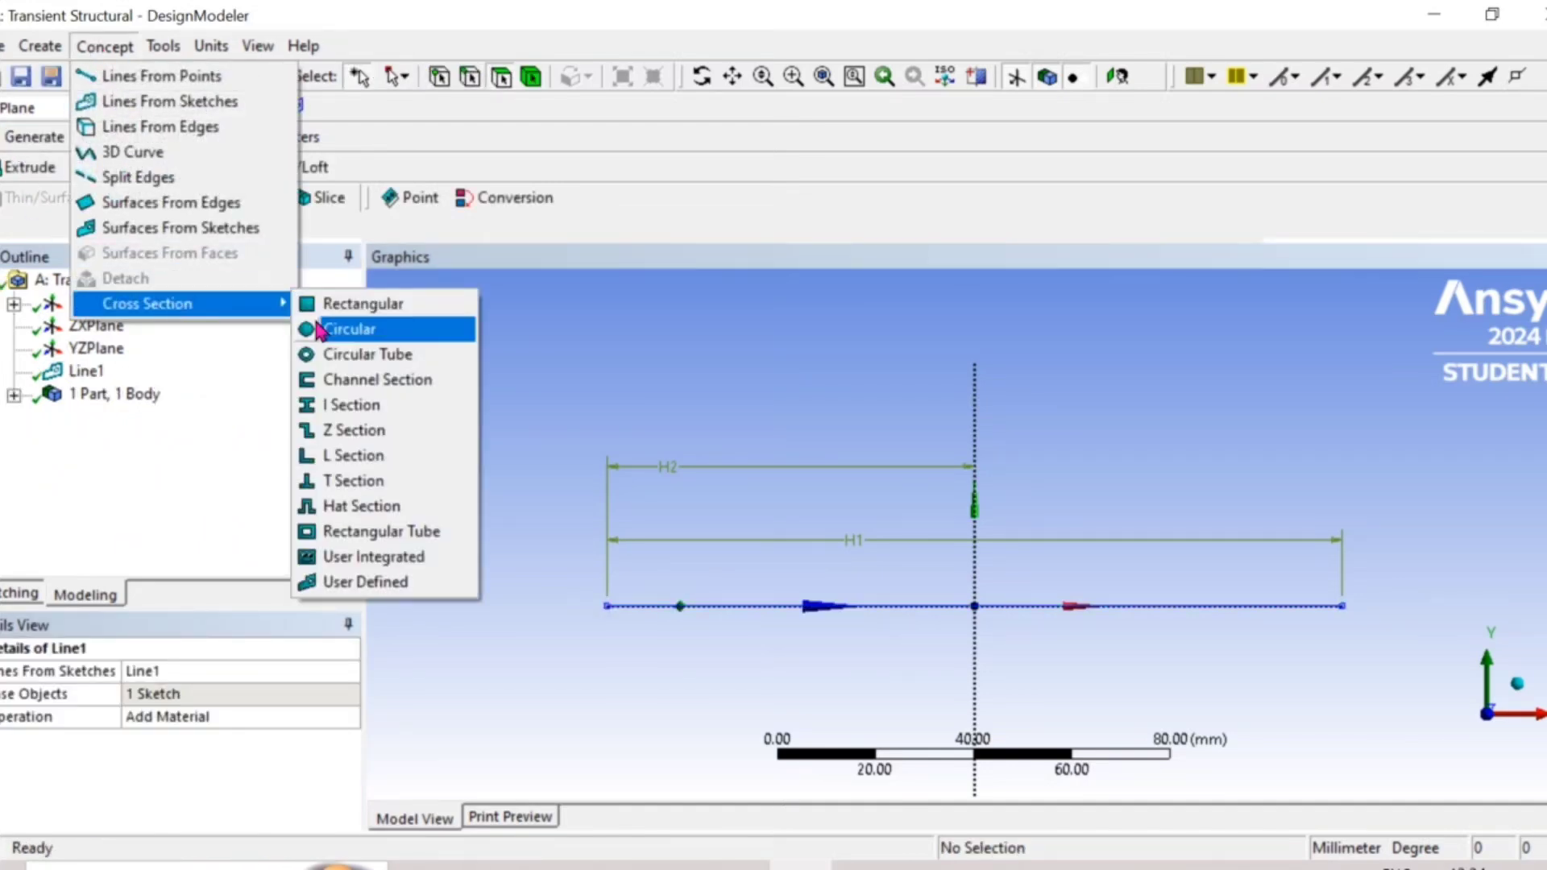
left_click(387, 337)
left_click(158, 738)
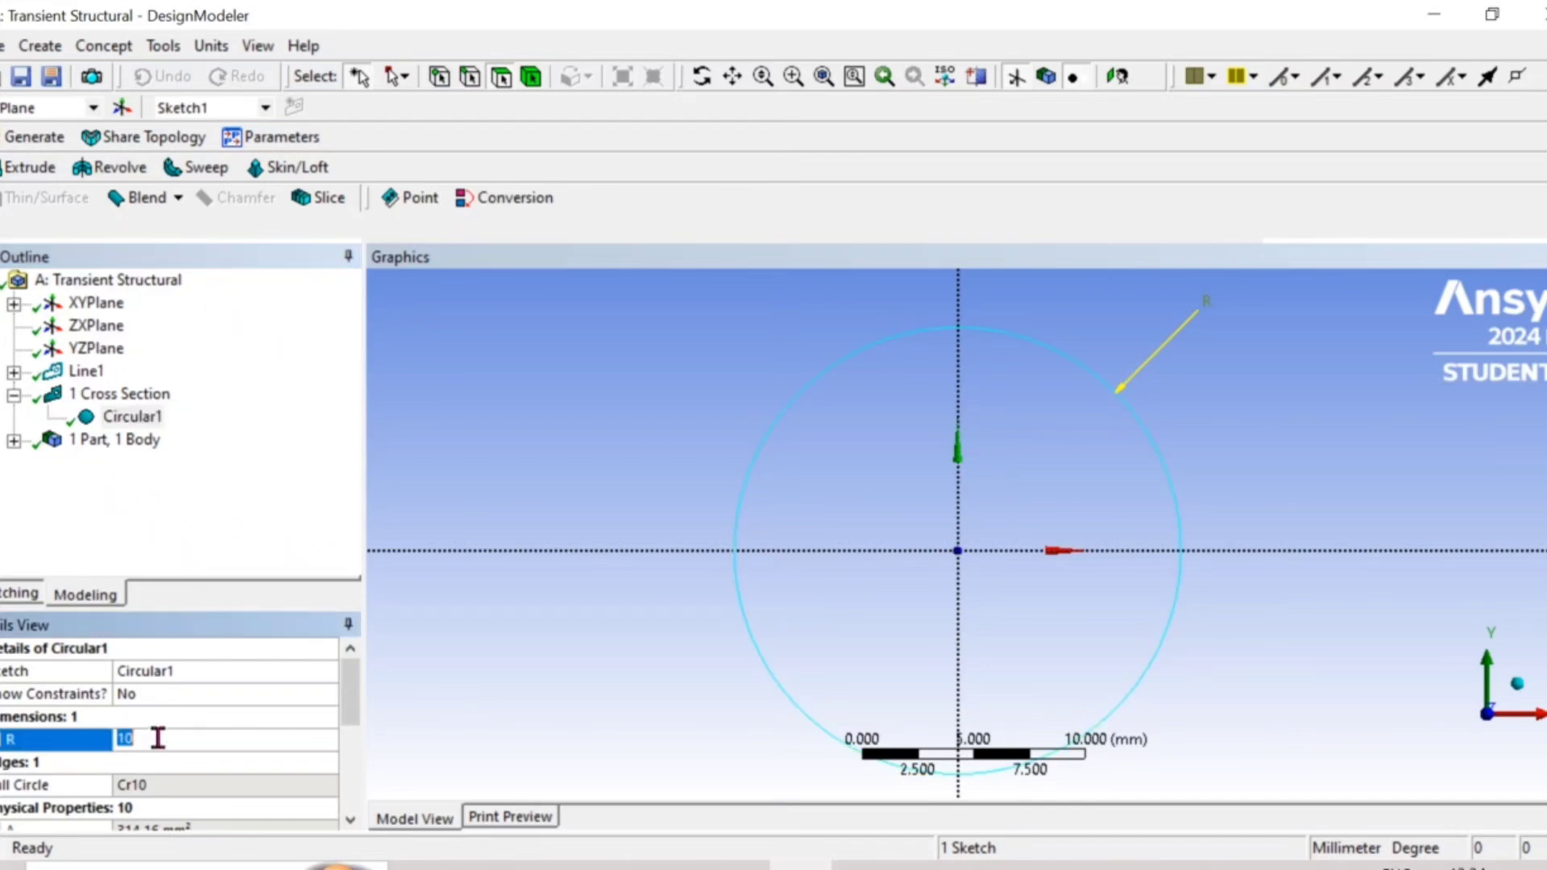
type("5")
key("Return")
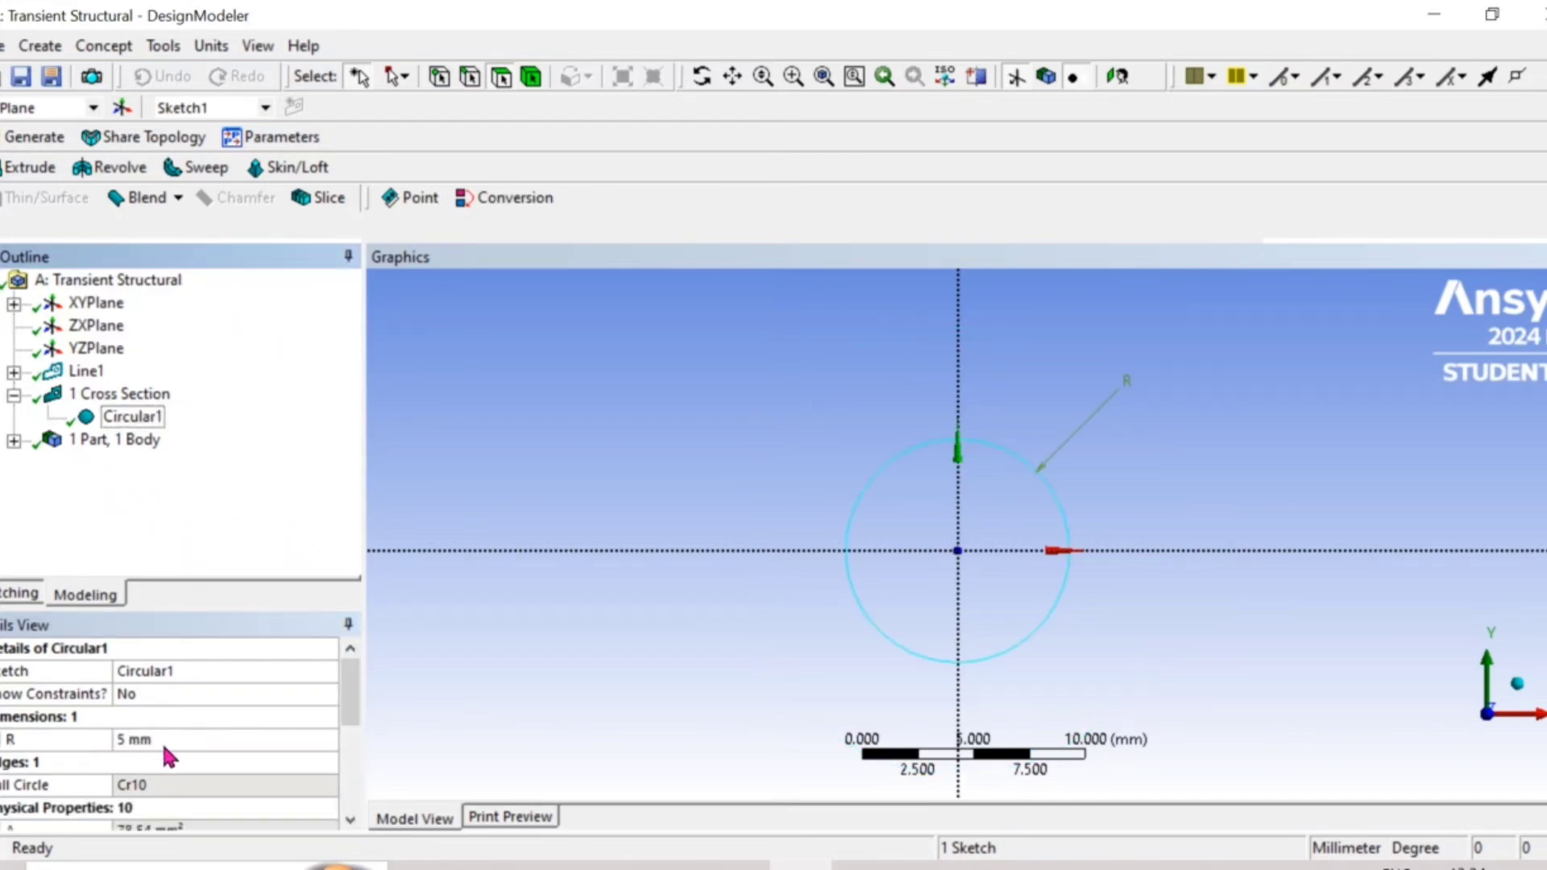
left_click(15, 137)
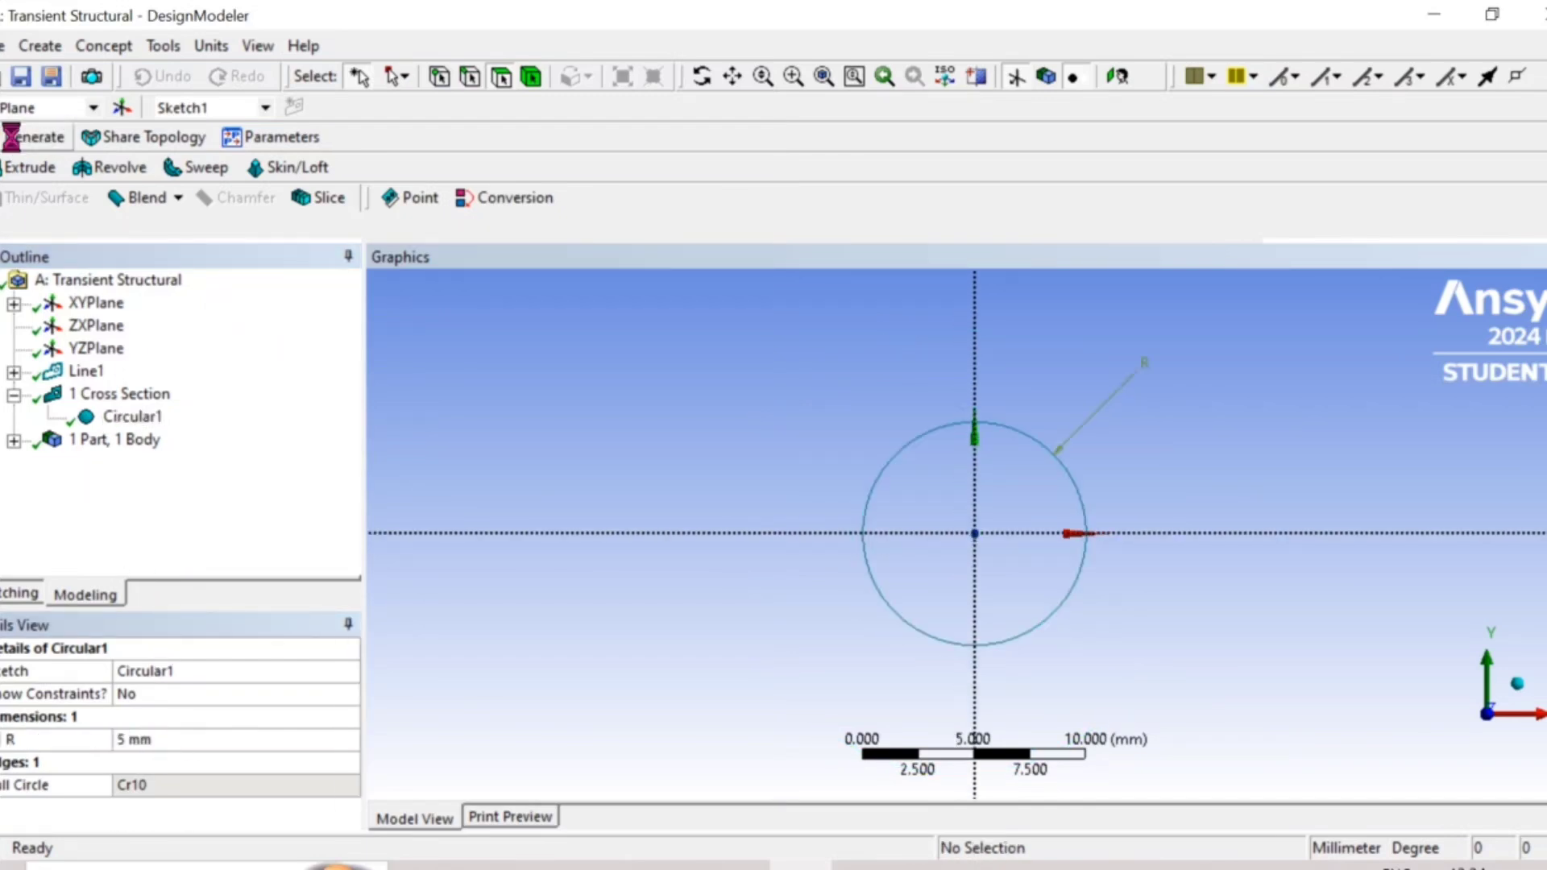
Assign the Circular1 cross section to the line body, generate the model, and show the cross section solids.
left_click(14, 440)
left_click(121, 464)
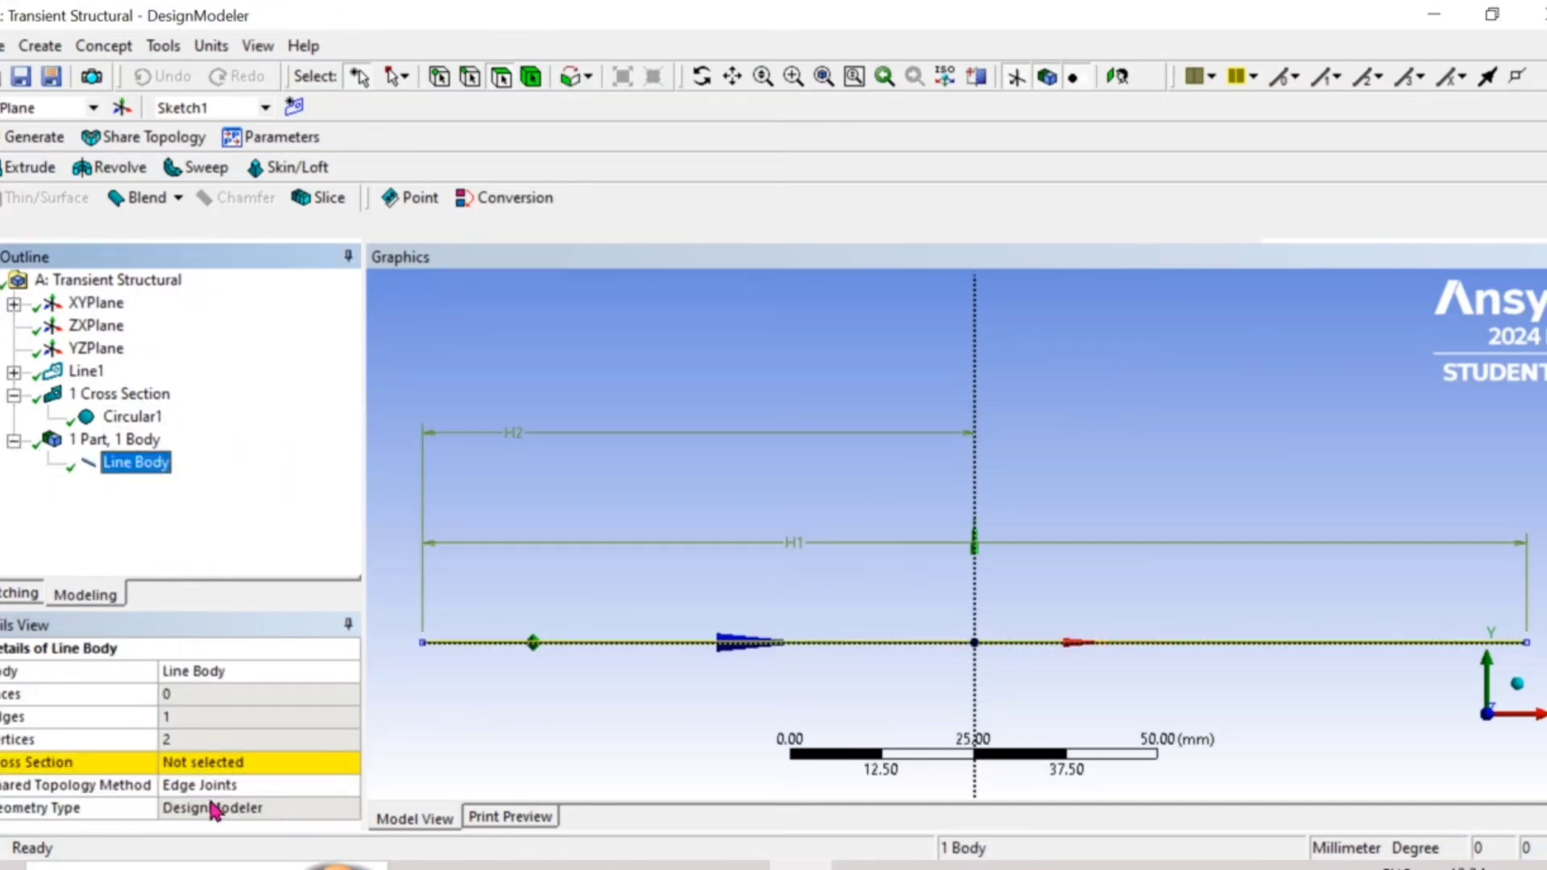
left_click(223, 742)
left_click(235, 766)
left_click(349, 786)
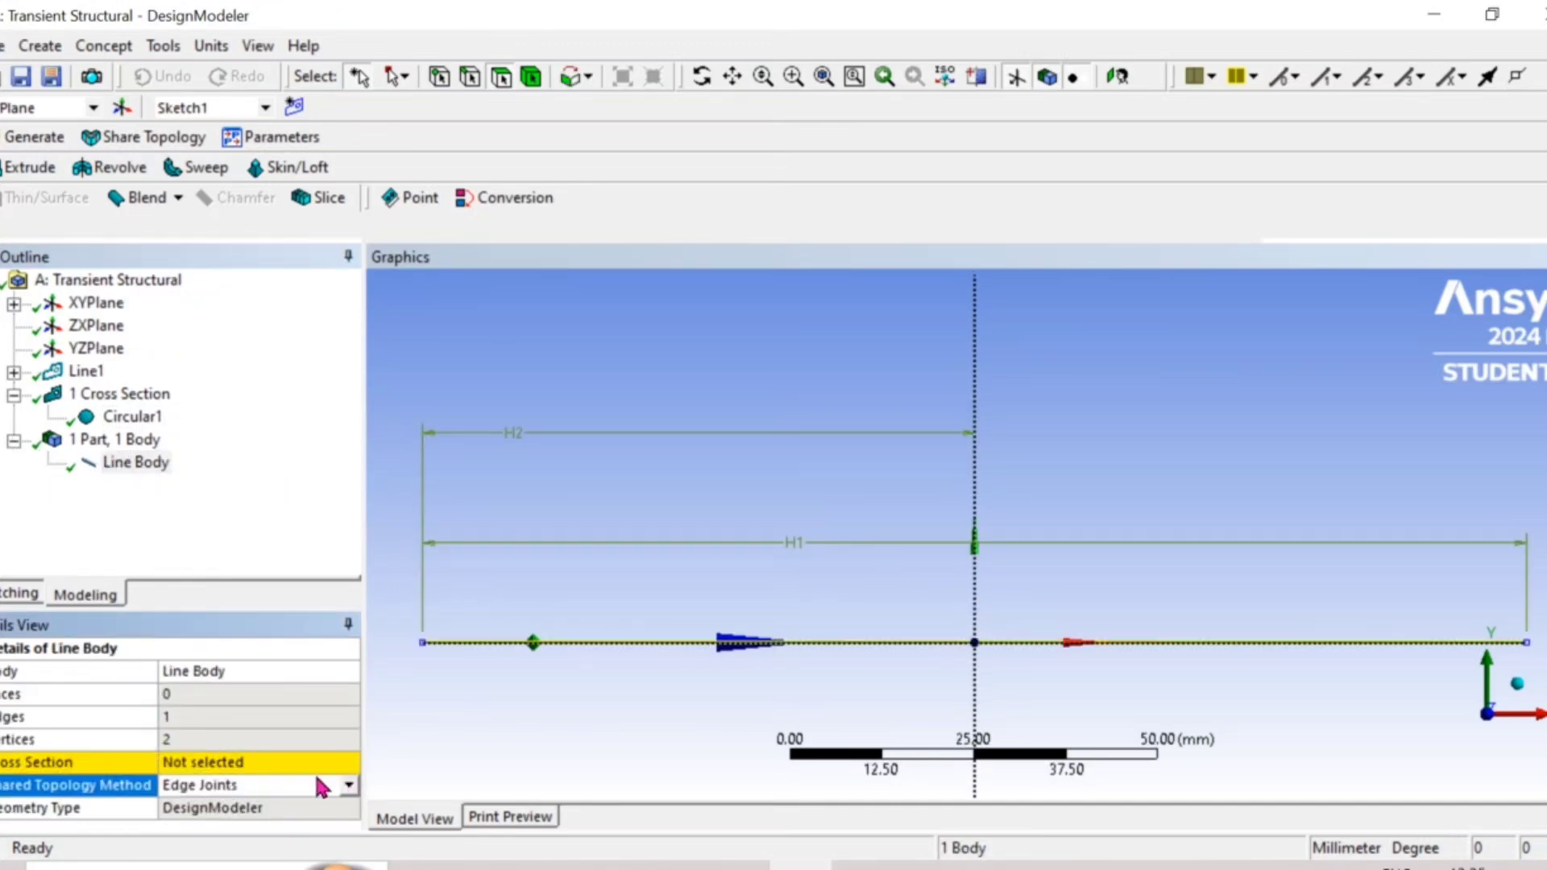
left_click(313, 764)
left_click(348, 762)
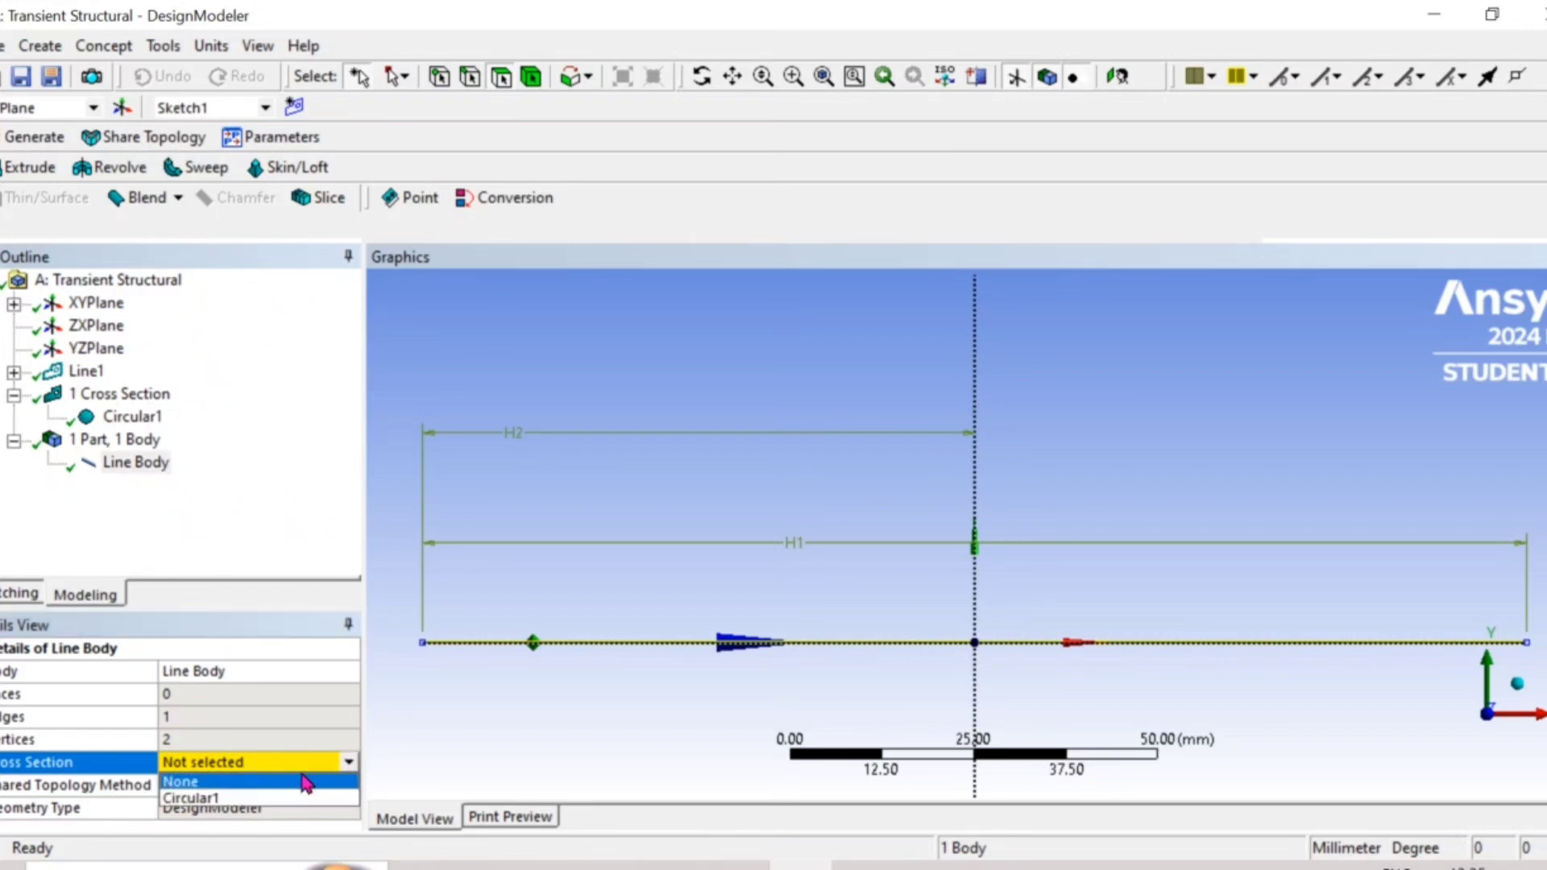
left_click(252, 799)
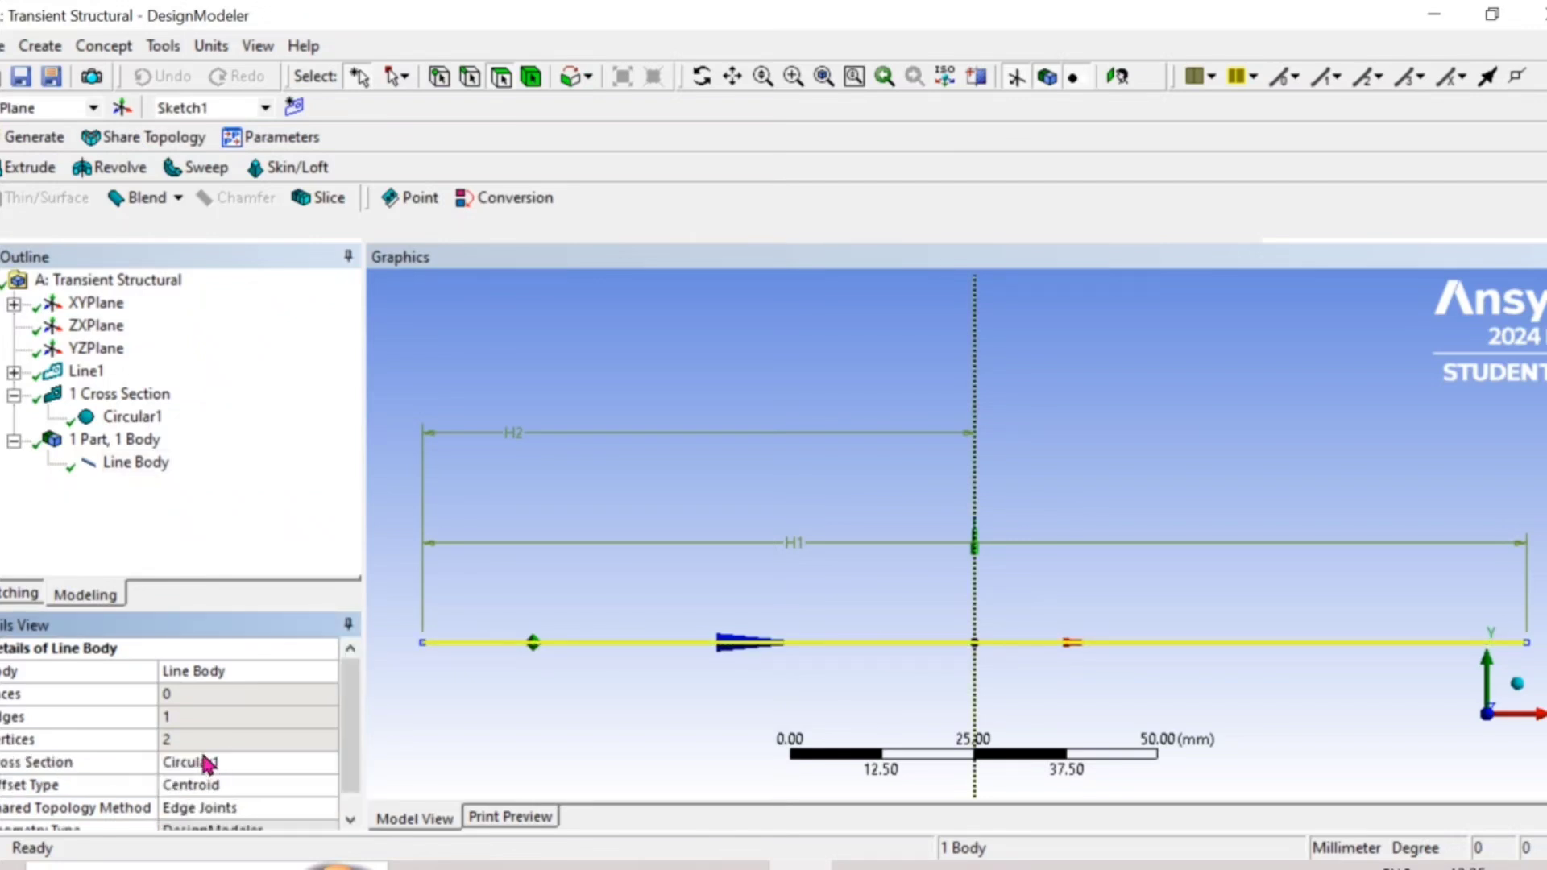
left_click(24, 142)
left_click(258, 46)
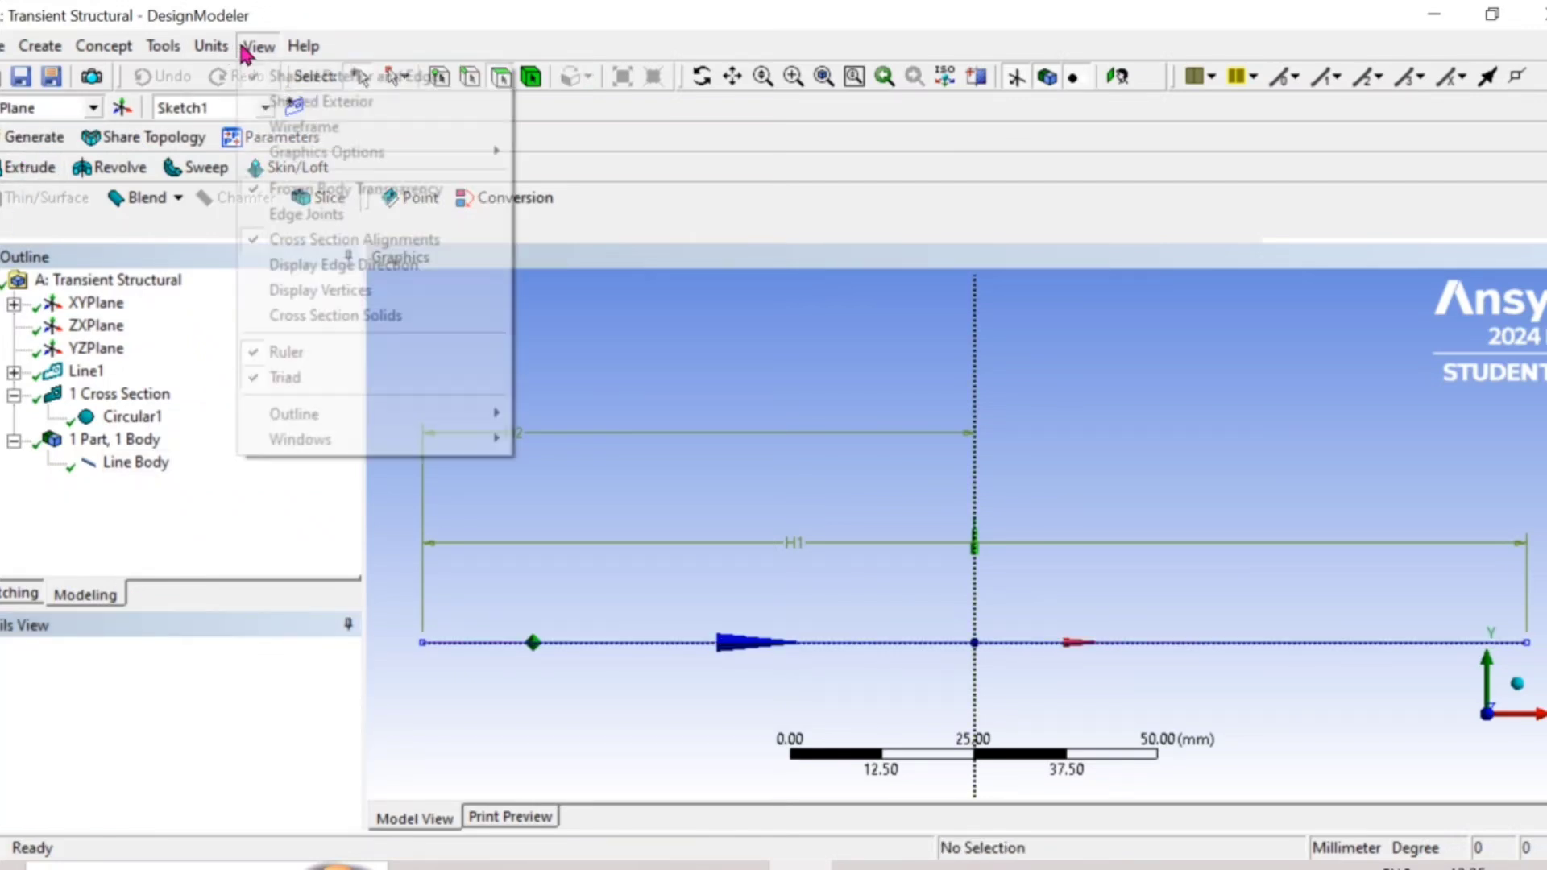
left_click(325, 317)
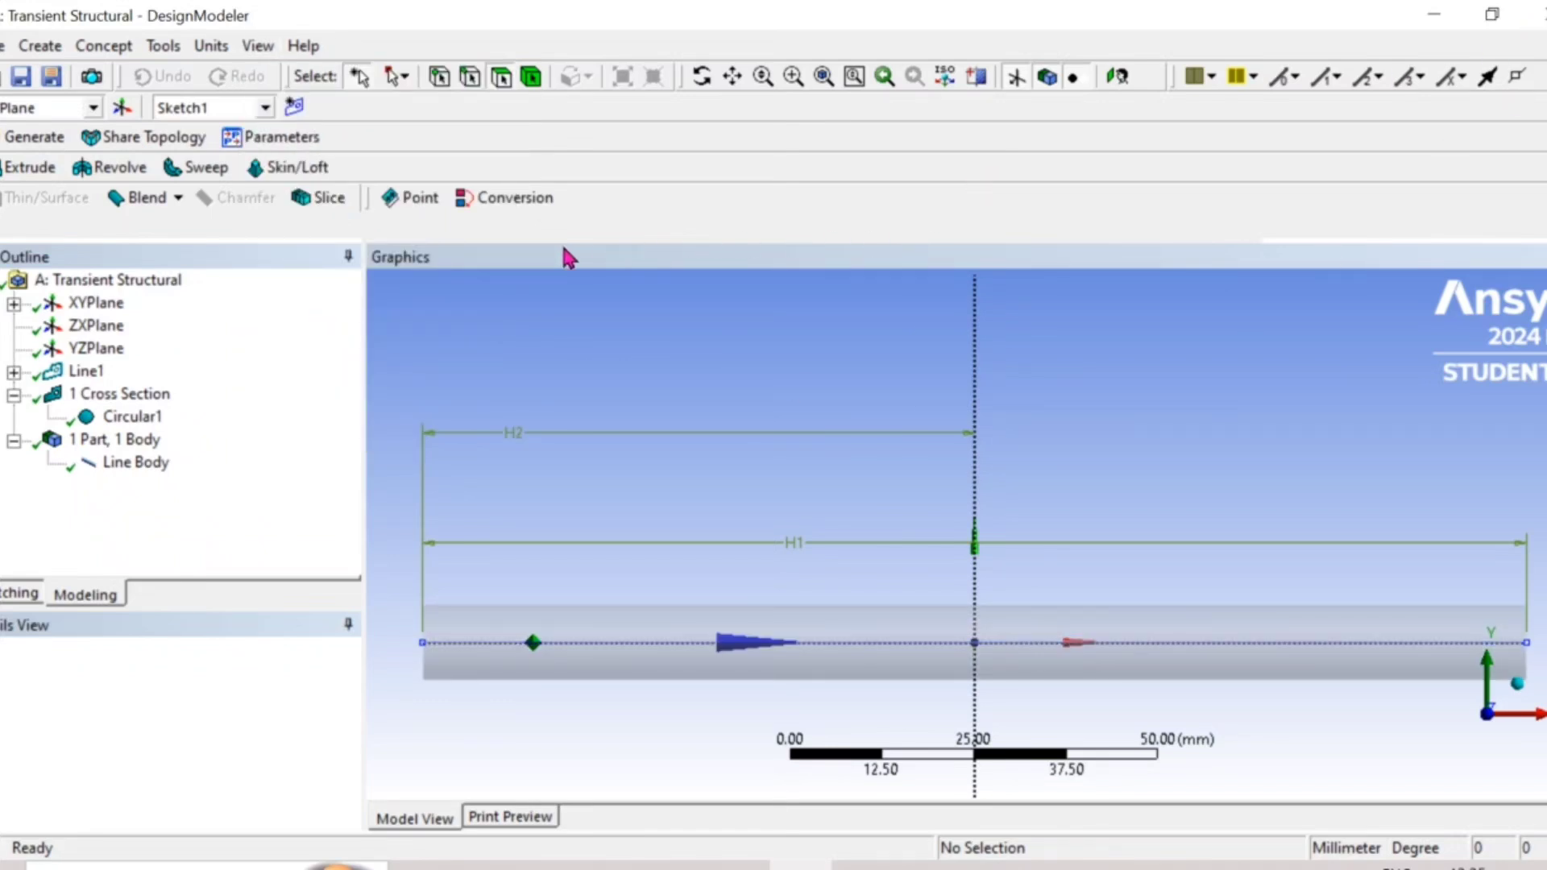
Open the transient structural model in Ansys Mechanical and display the beam with its solid cross section.
key("alt+Tab")
double_click(290, 265)
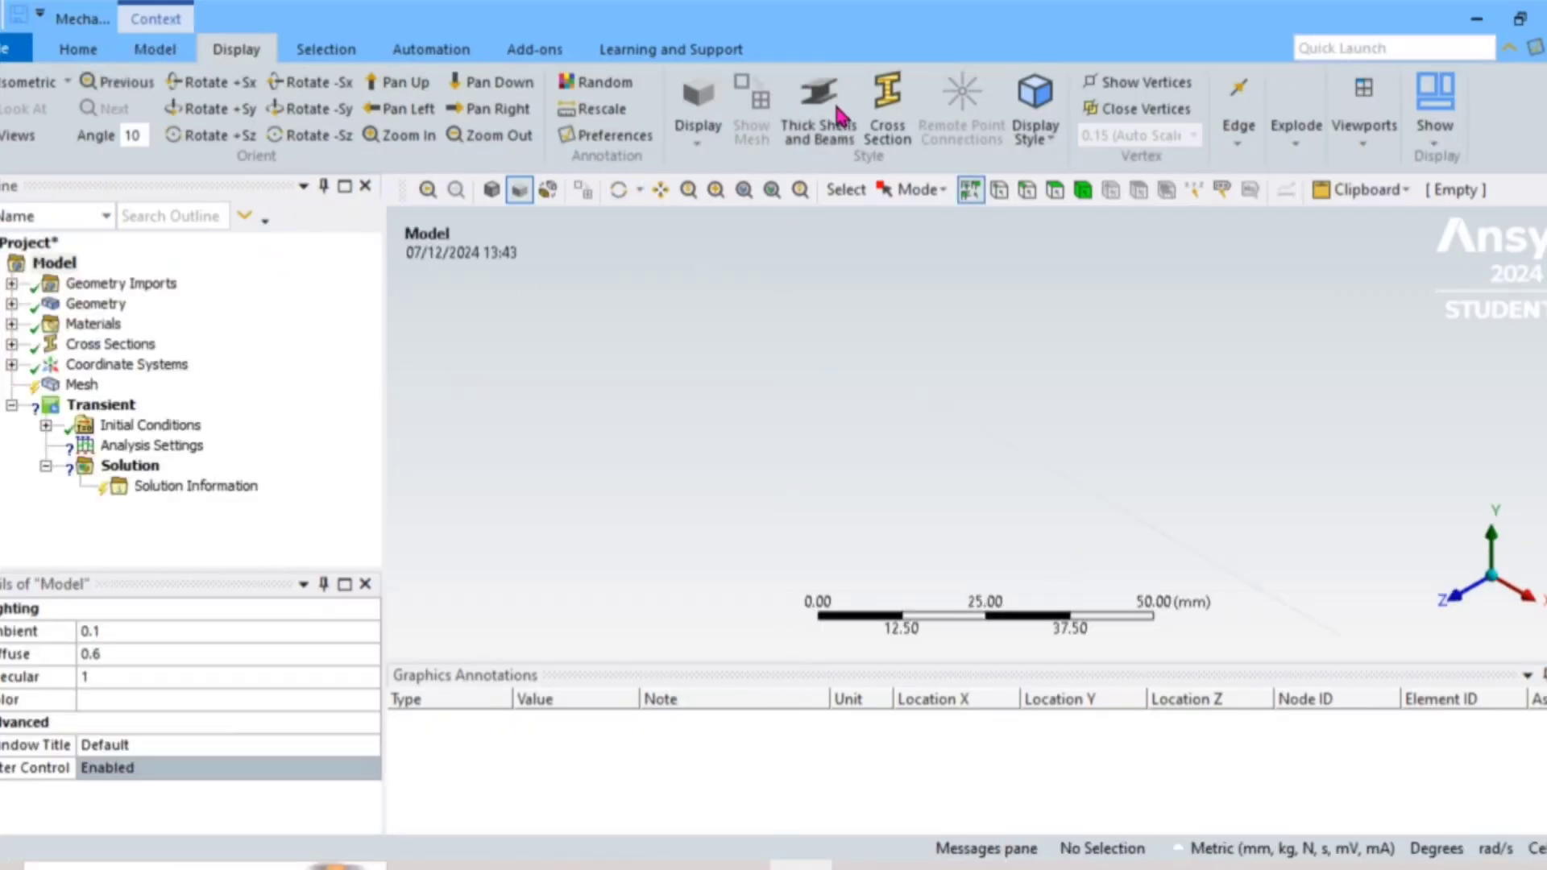
left_click(887, 109)
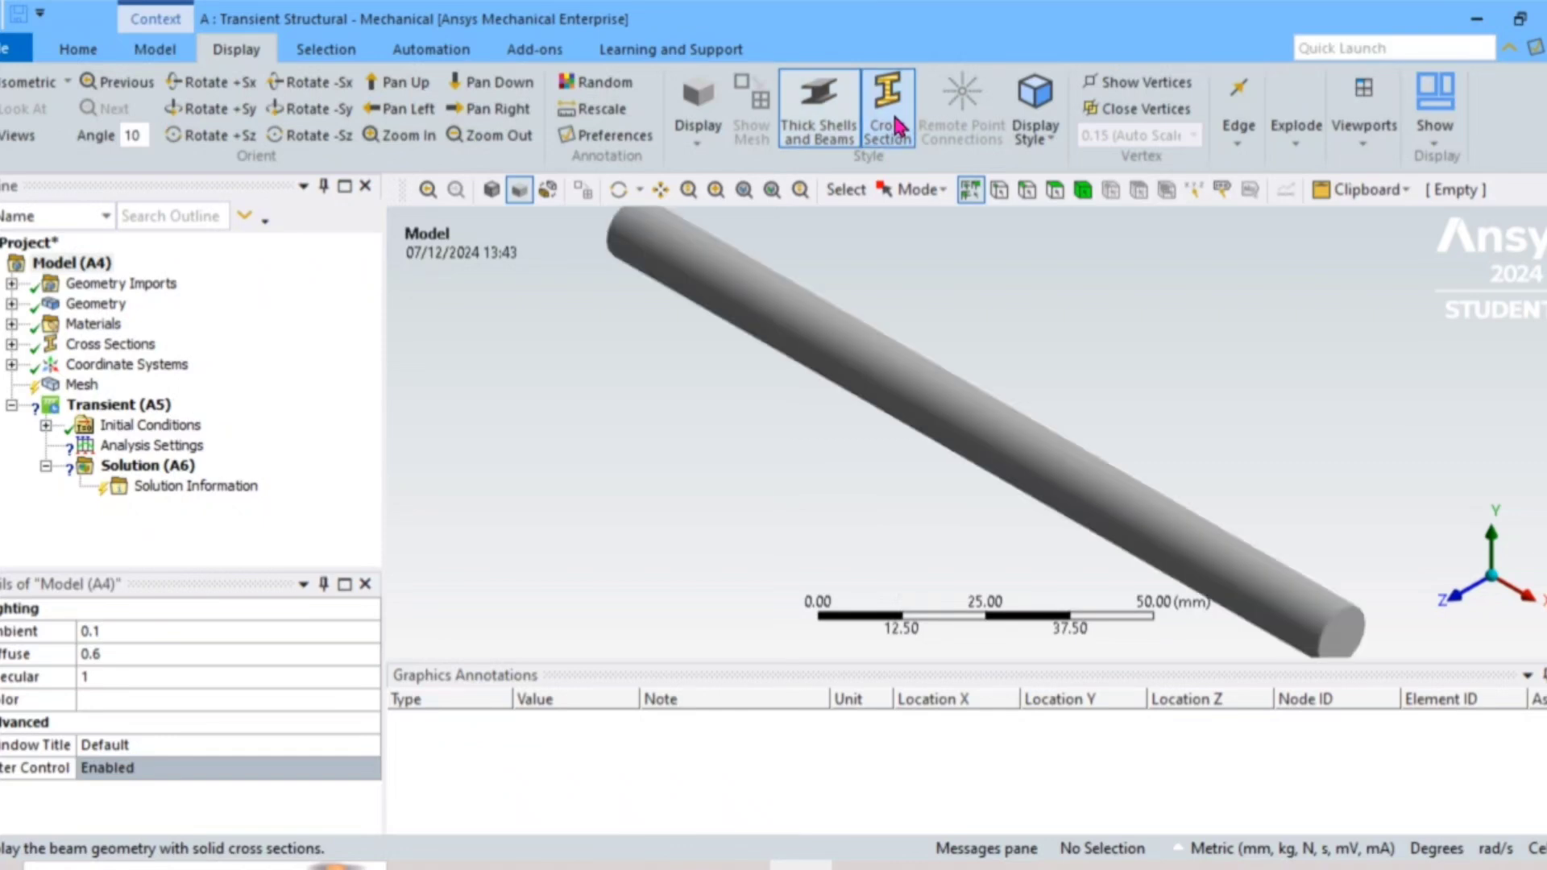
In the analysis settings, set the number of steps to 4 and the end time of step 1 to 0.1 s.
left_click(198, 453)
left_click(165, 631)
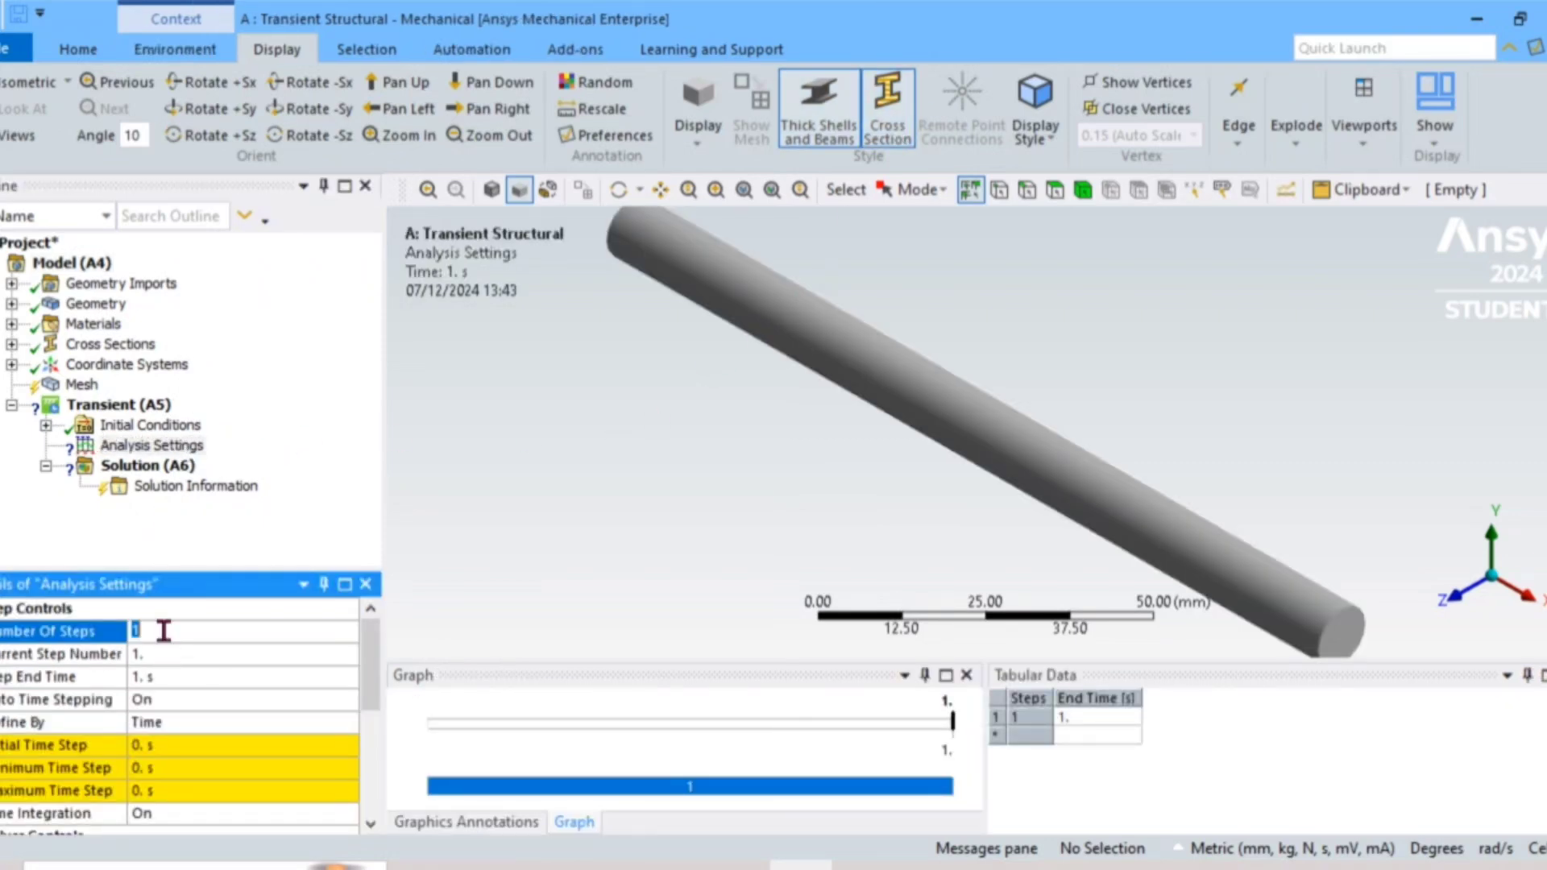
type("4")
key("Return")
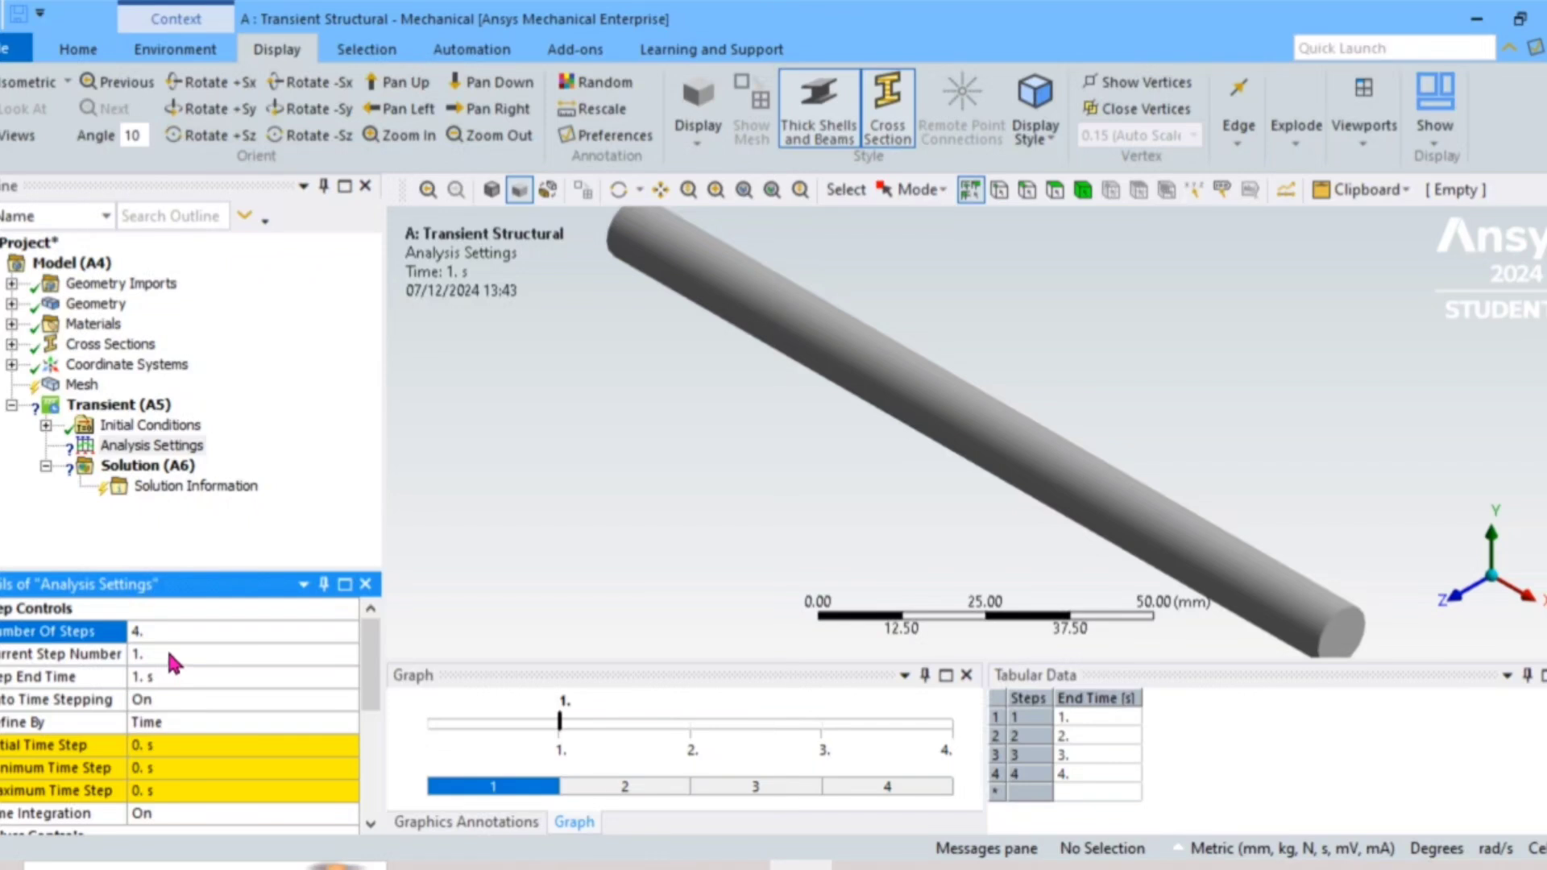
left_click(163, 677)
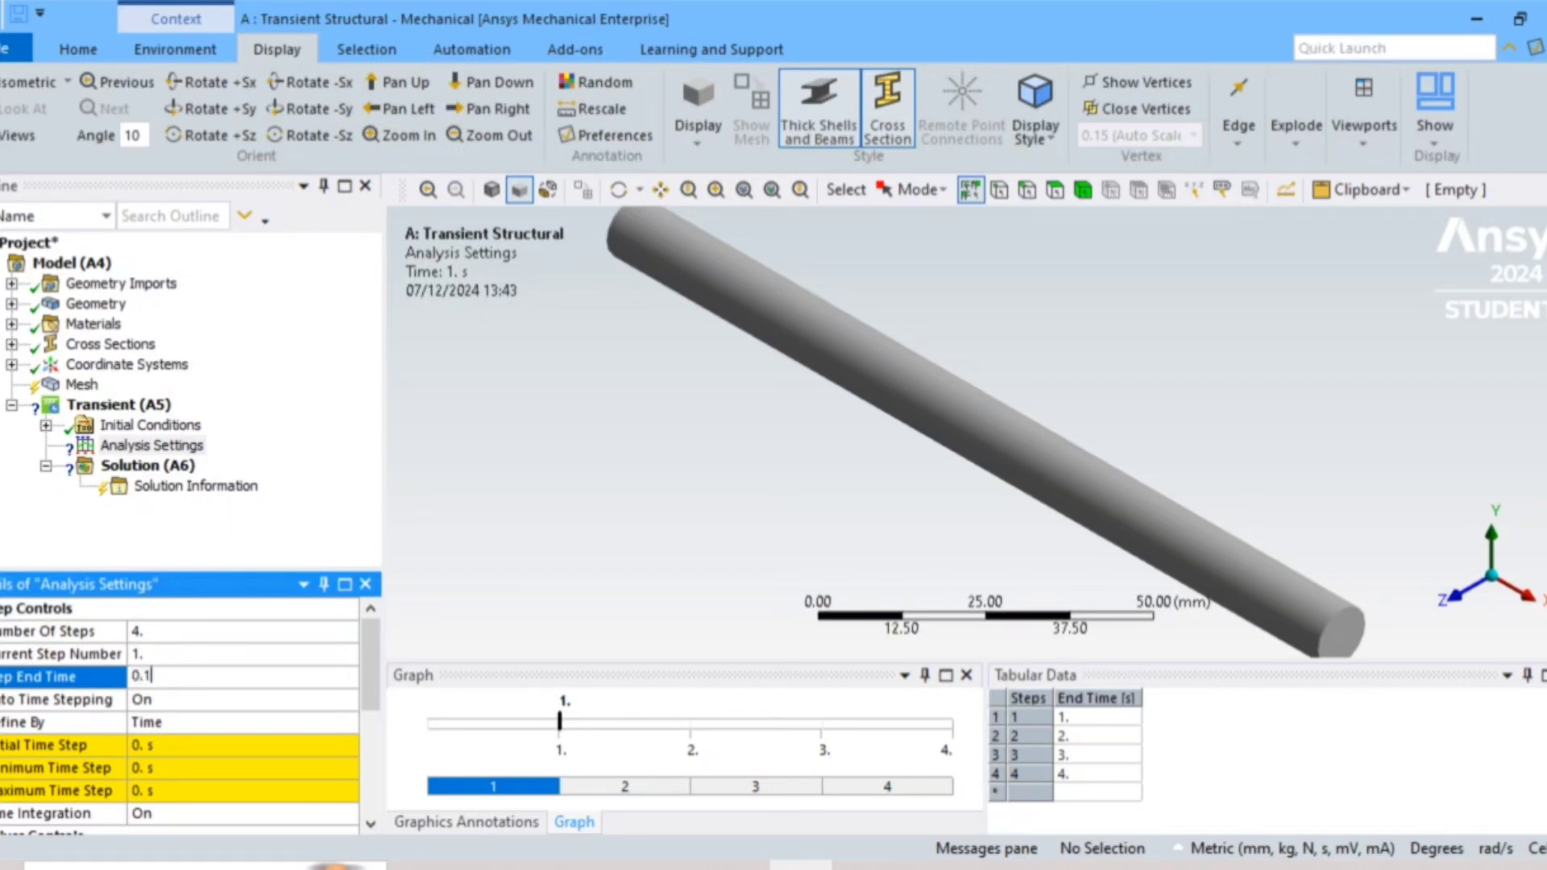
key("Return")
Set the initial, minimum and maximum time steps of load step 1 to 0.1 s.
left_click(179, 739)
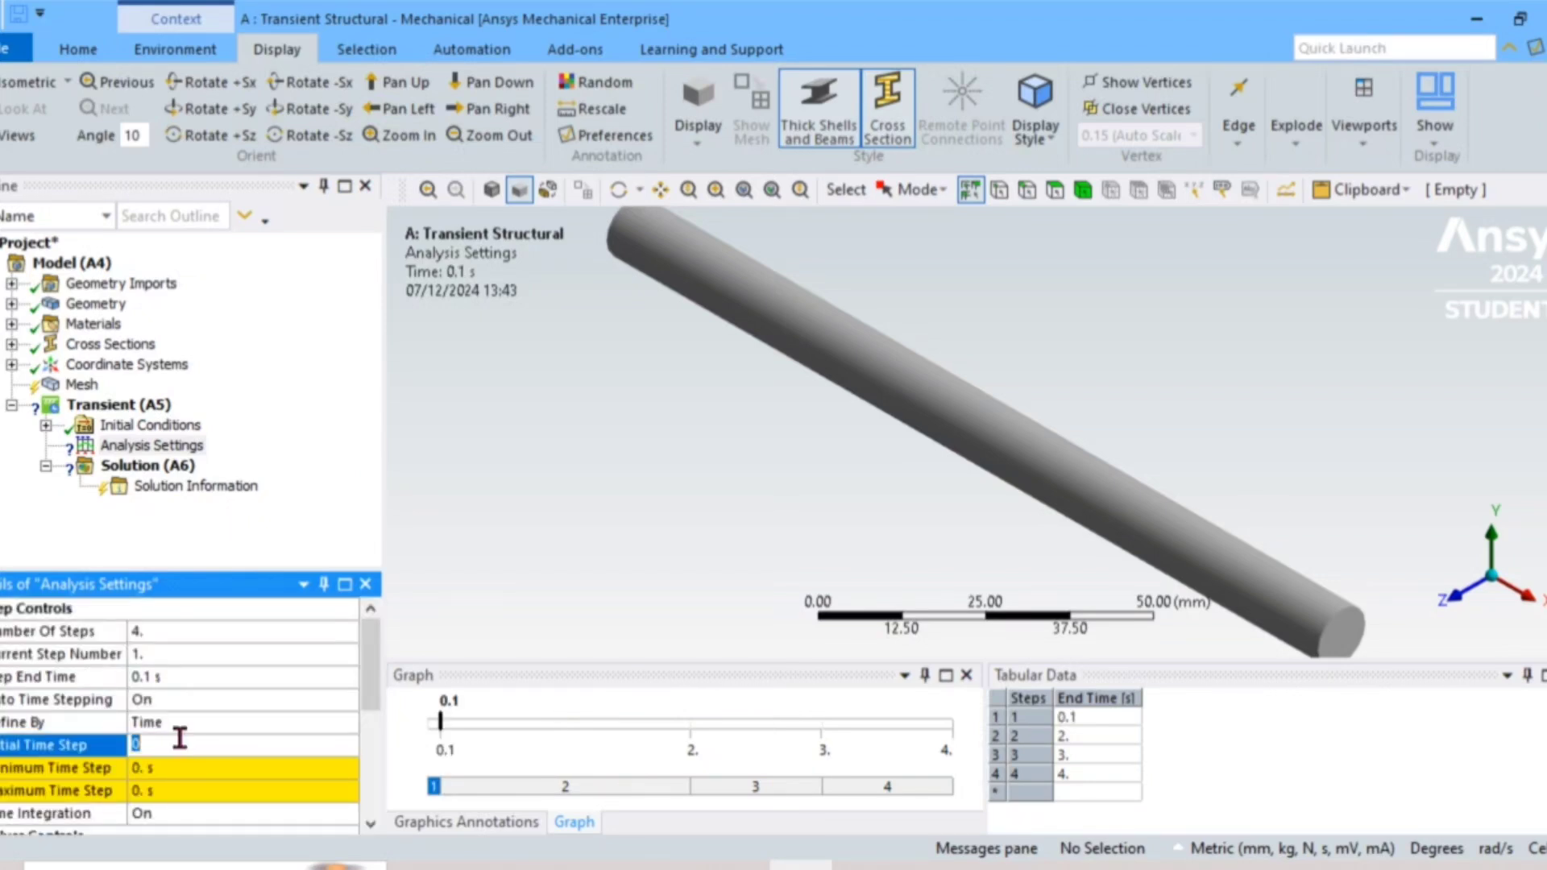
type("0.1 s")
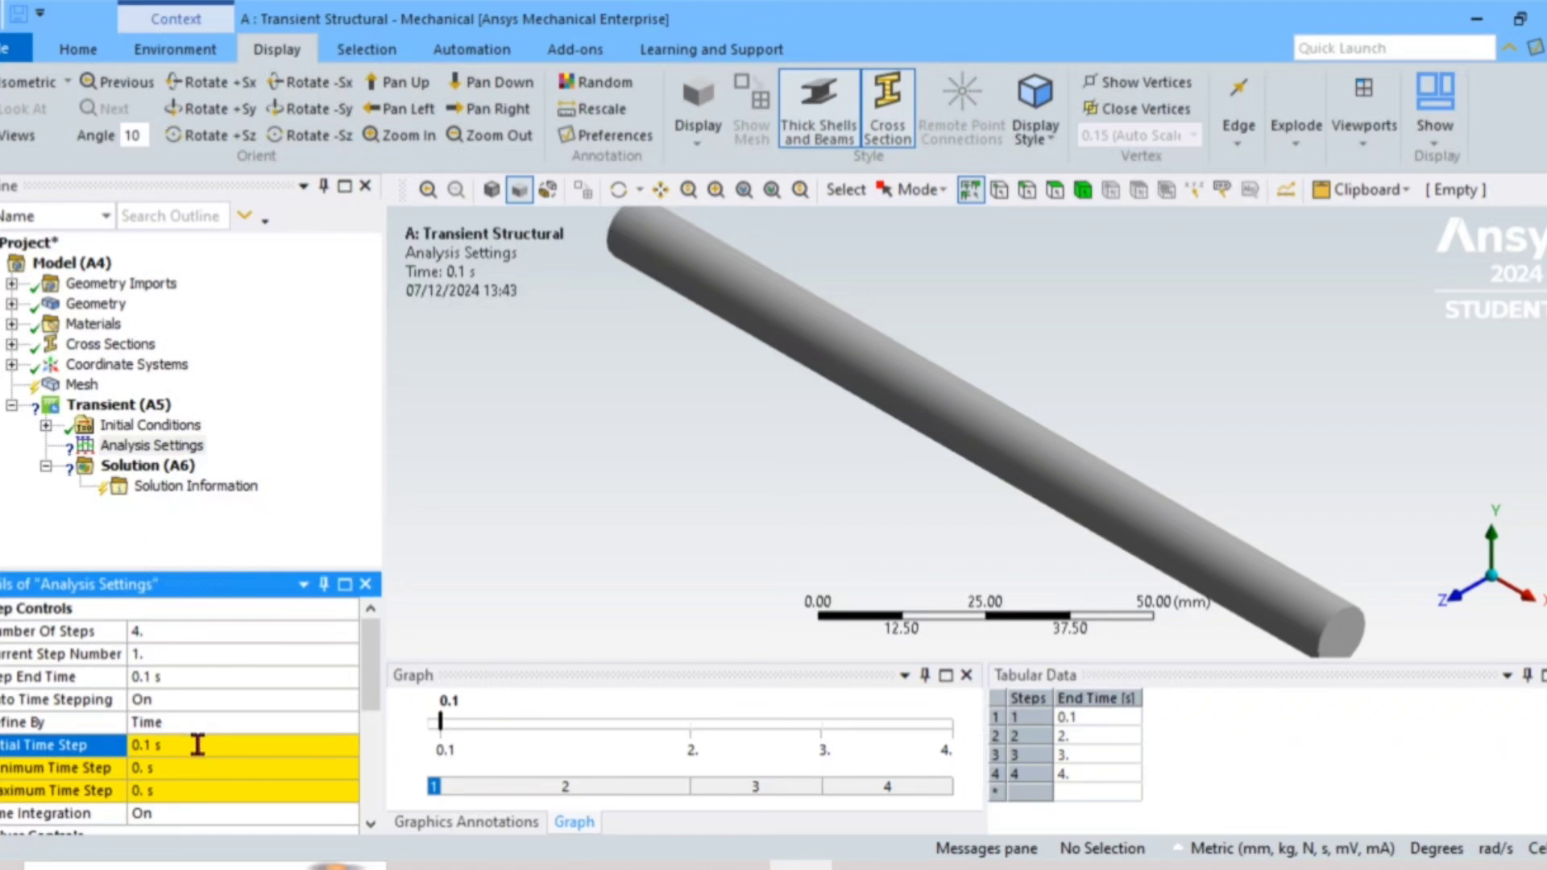
left_click(181, 769)
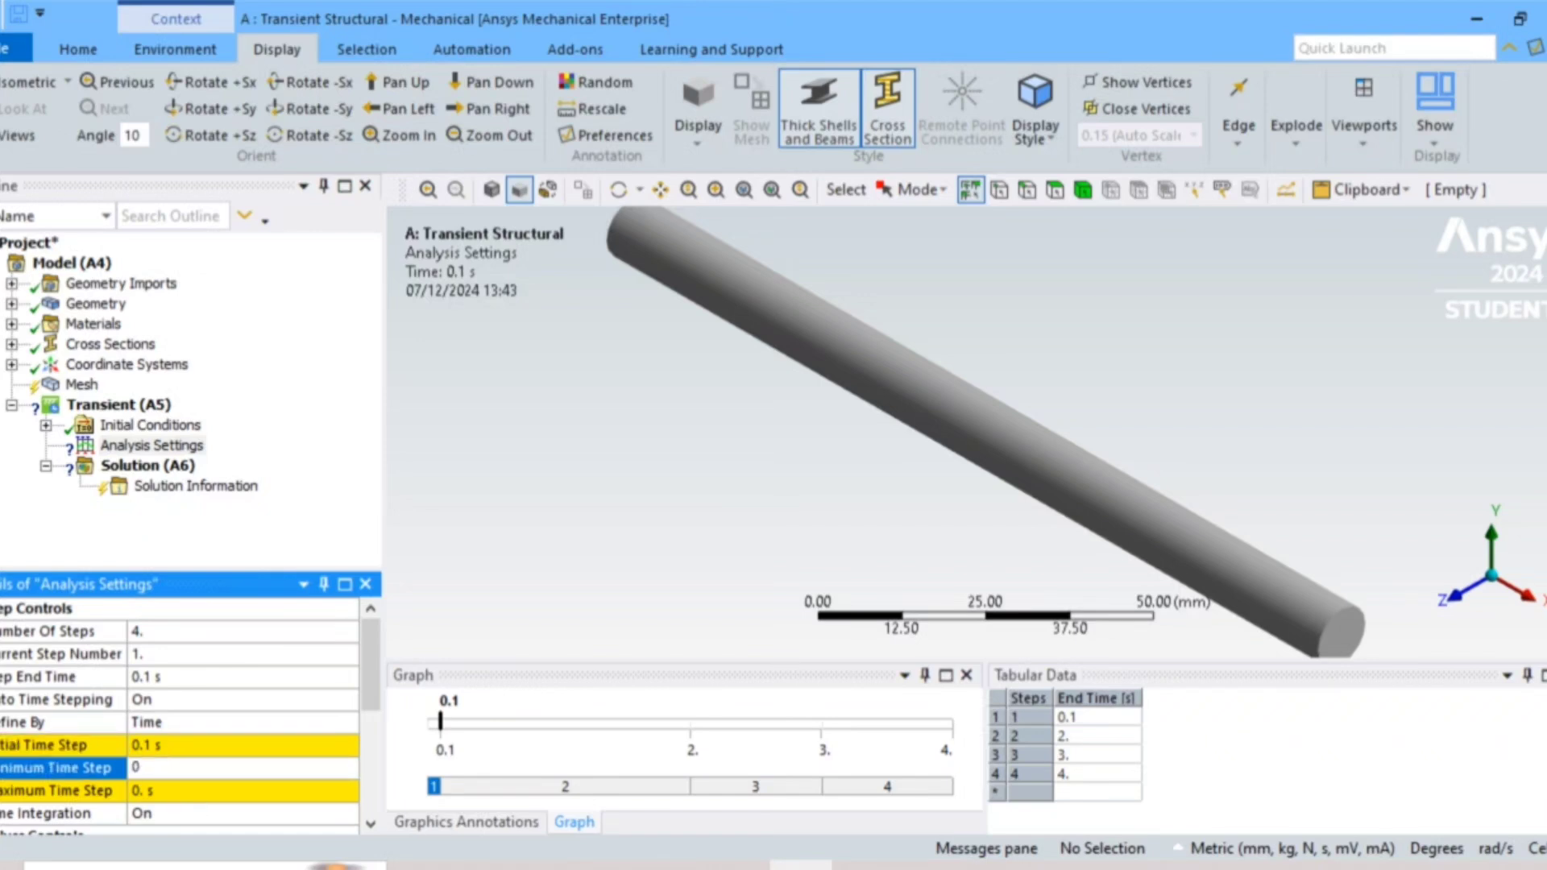
key("Return")
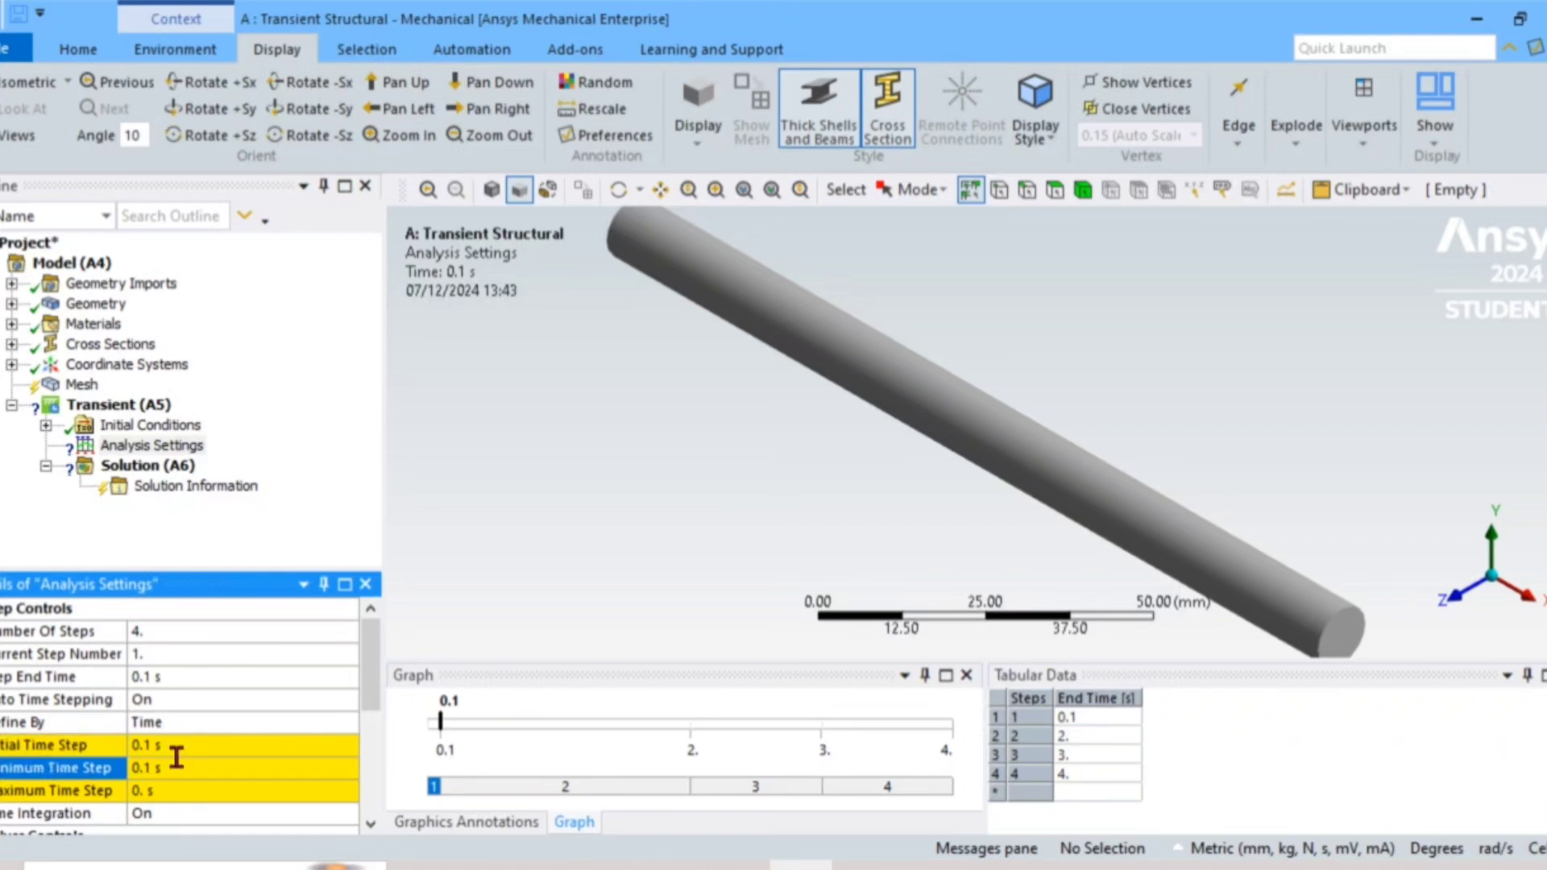
left_click(146, 792)
type("0.1")
key("Return")
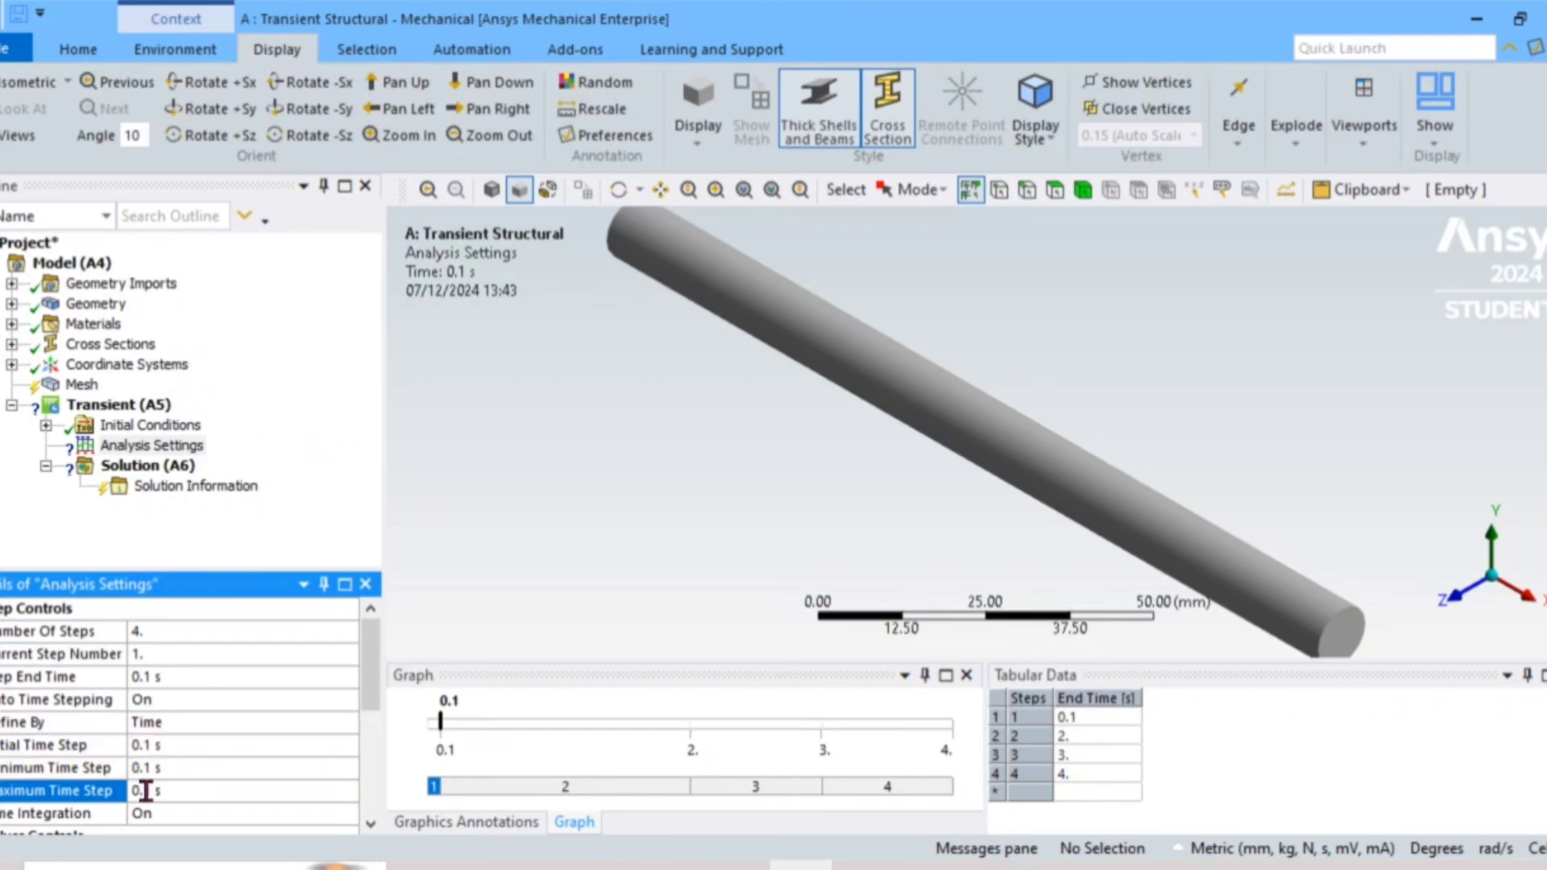
Switch the current step number to 2 and set its end time to 0.2 s.
left_click(201, 651)
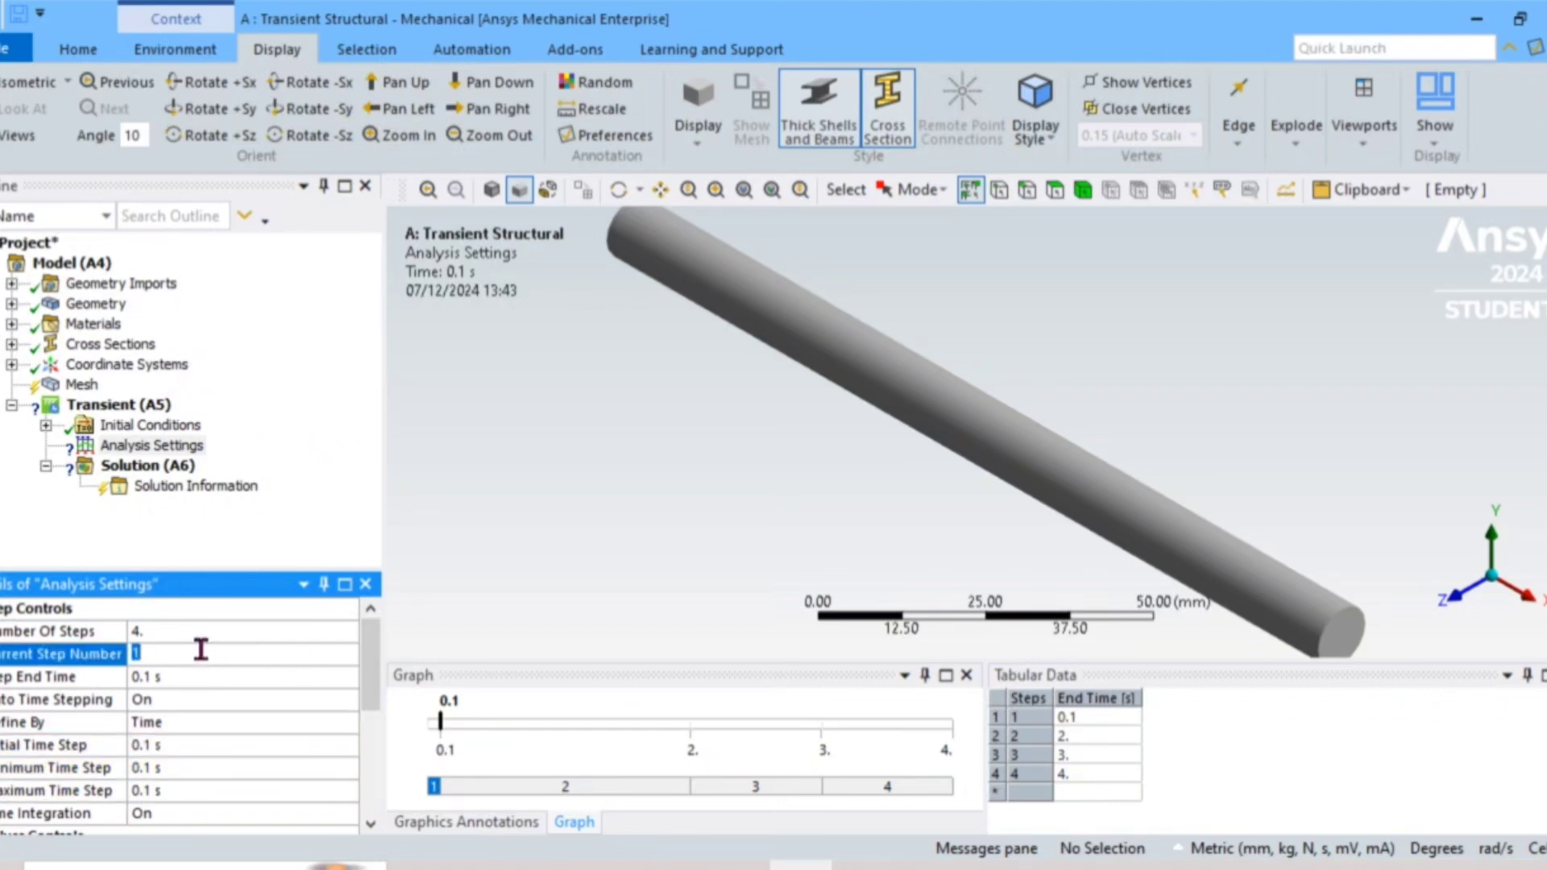
key("Return")
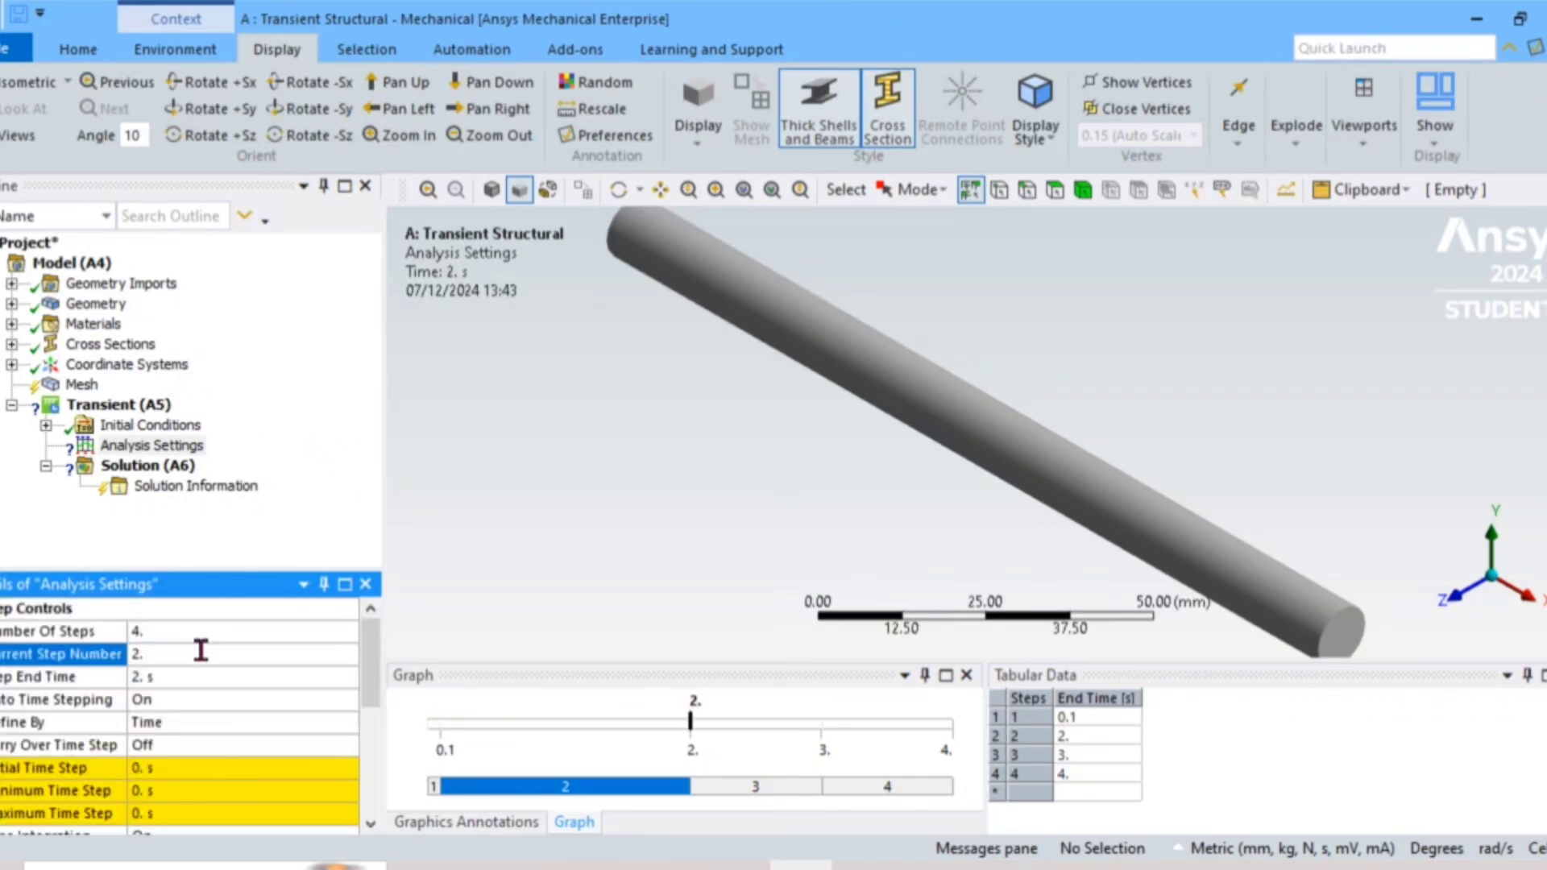
left_click(168, 675)
type("0.")
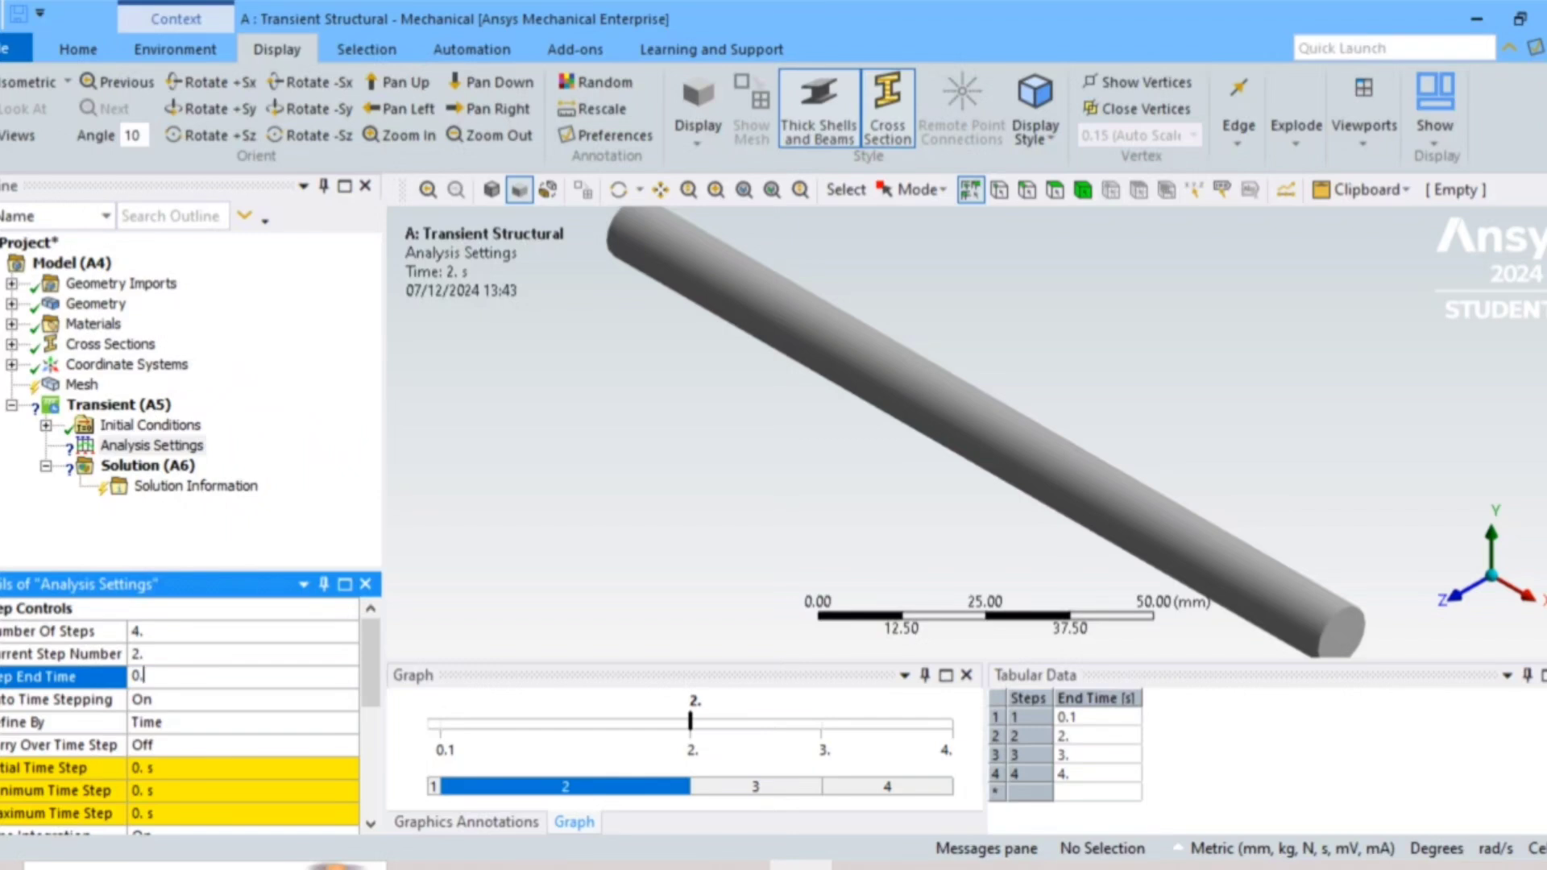
type("2")
key("Return")
Set the initial, minimum and maximum time steps of load step 2 to 0.1 s.
left_click(165, 769)
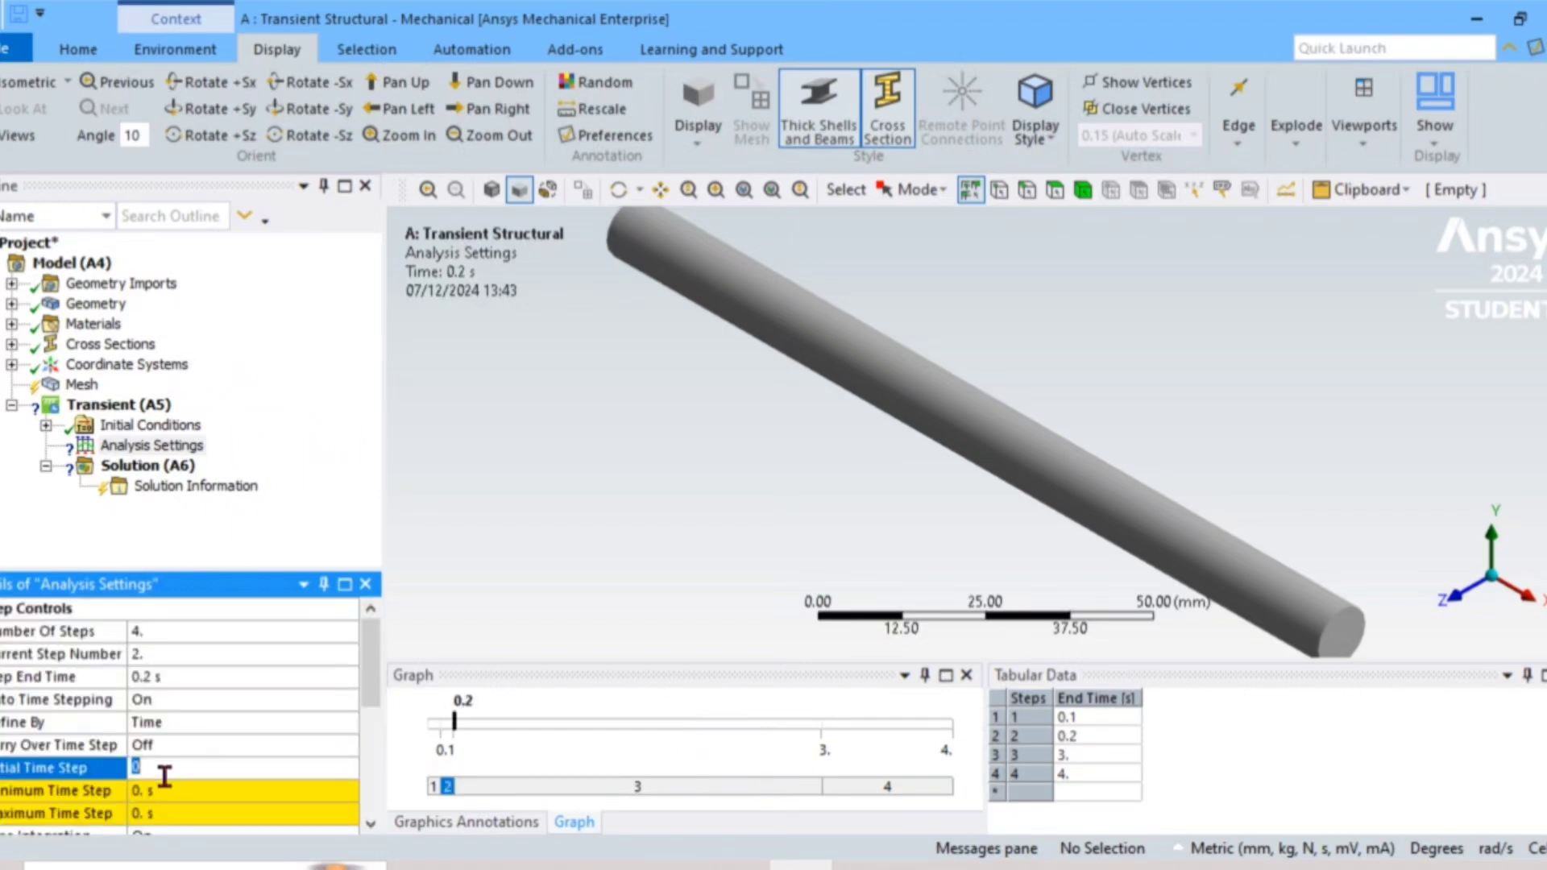
type(".1")
key("Return")
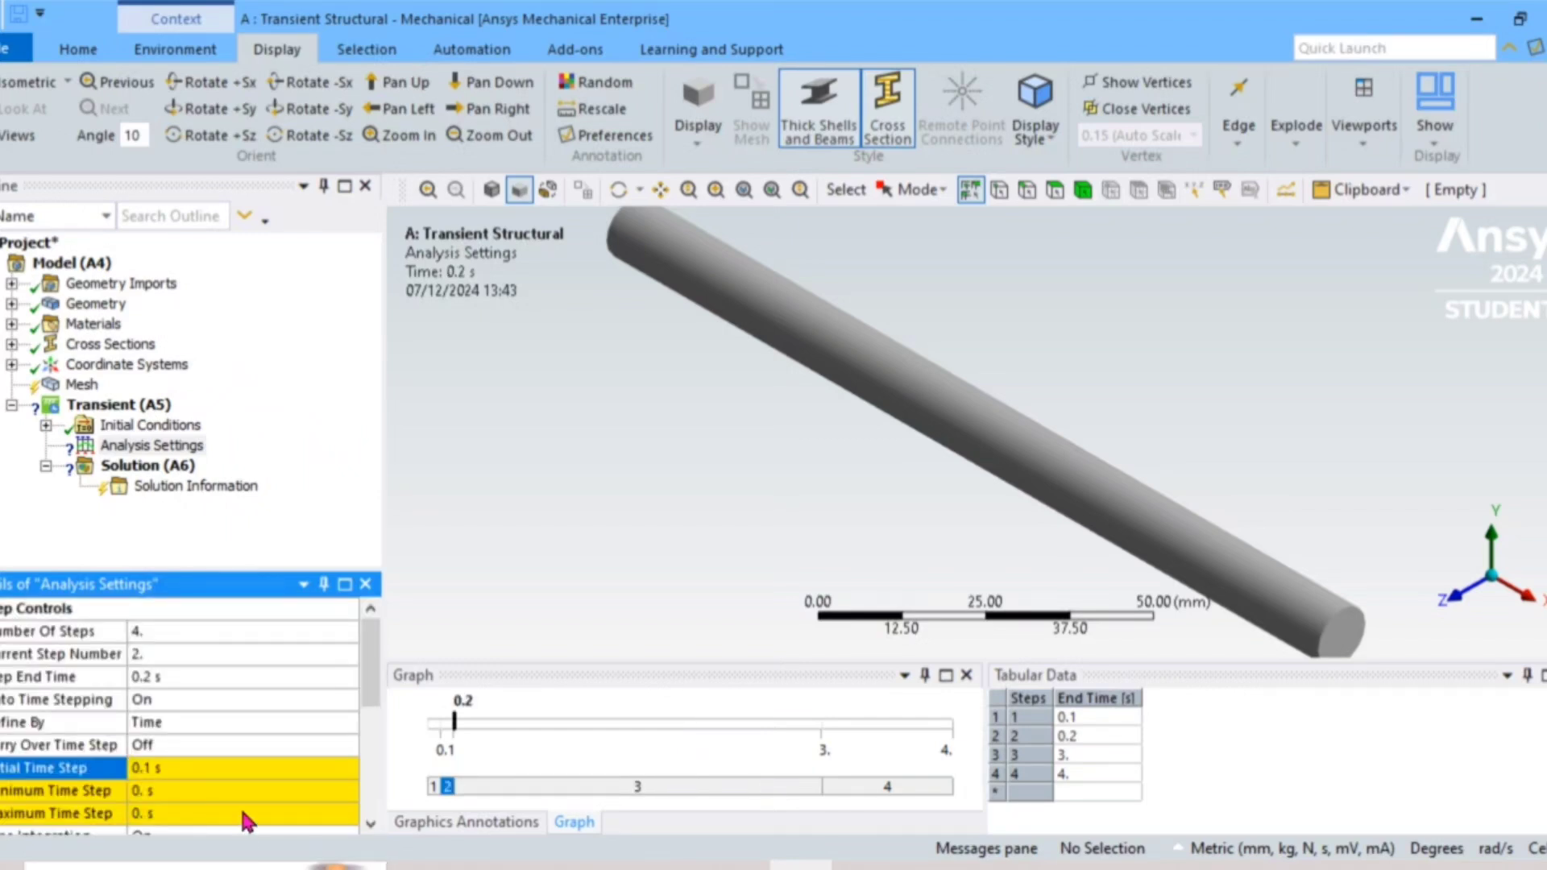
left_click(211, 796)
type(".1")
key("Return")
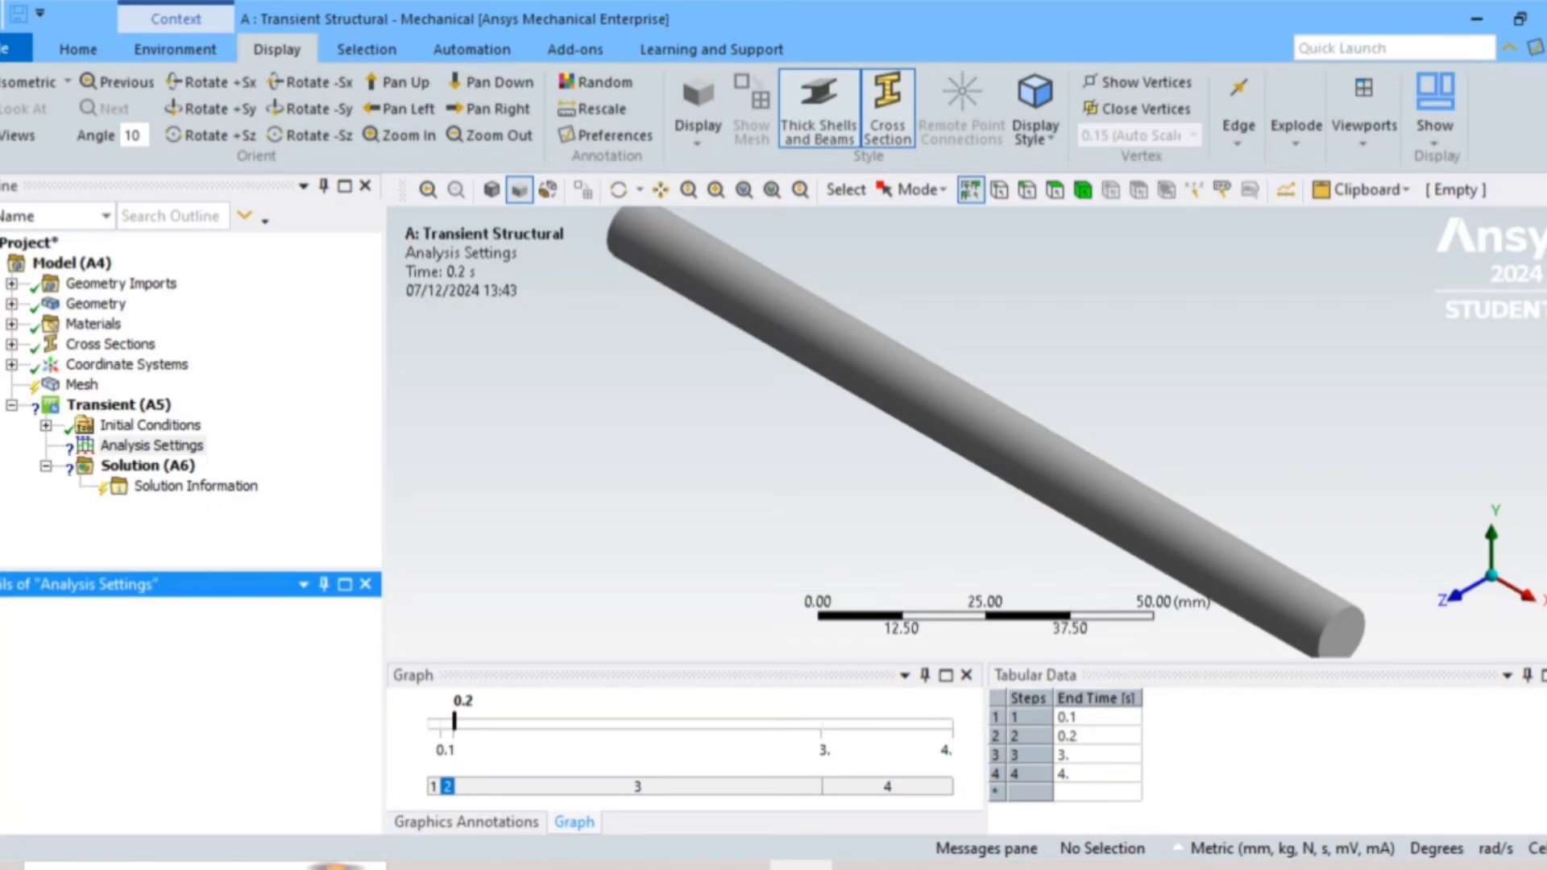
left_click(185, 816)
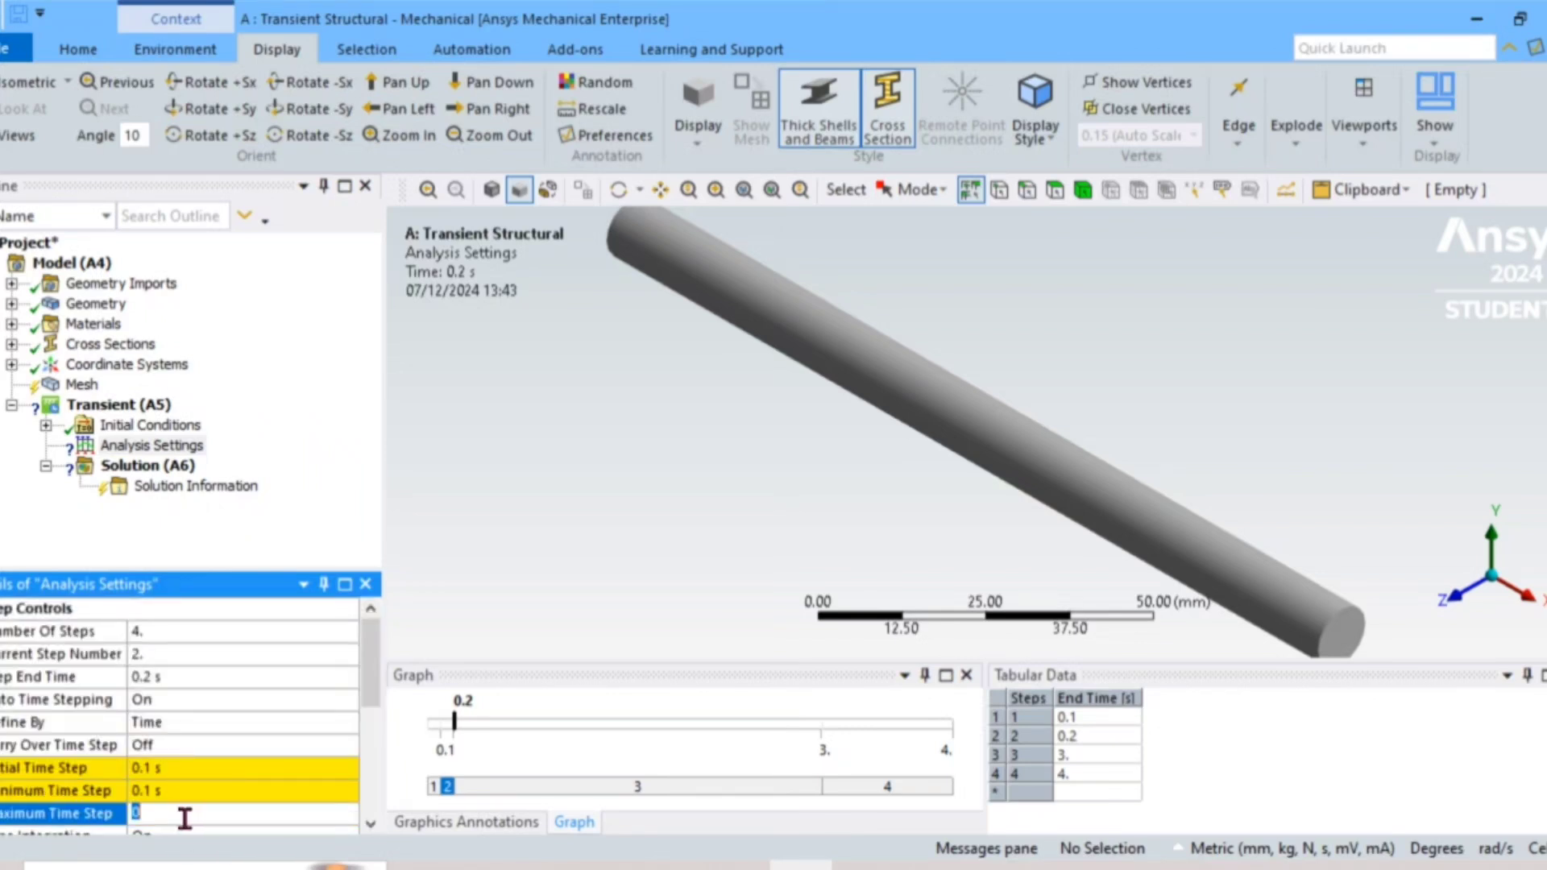
type(".1")
key("Return")
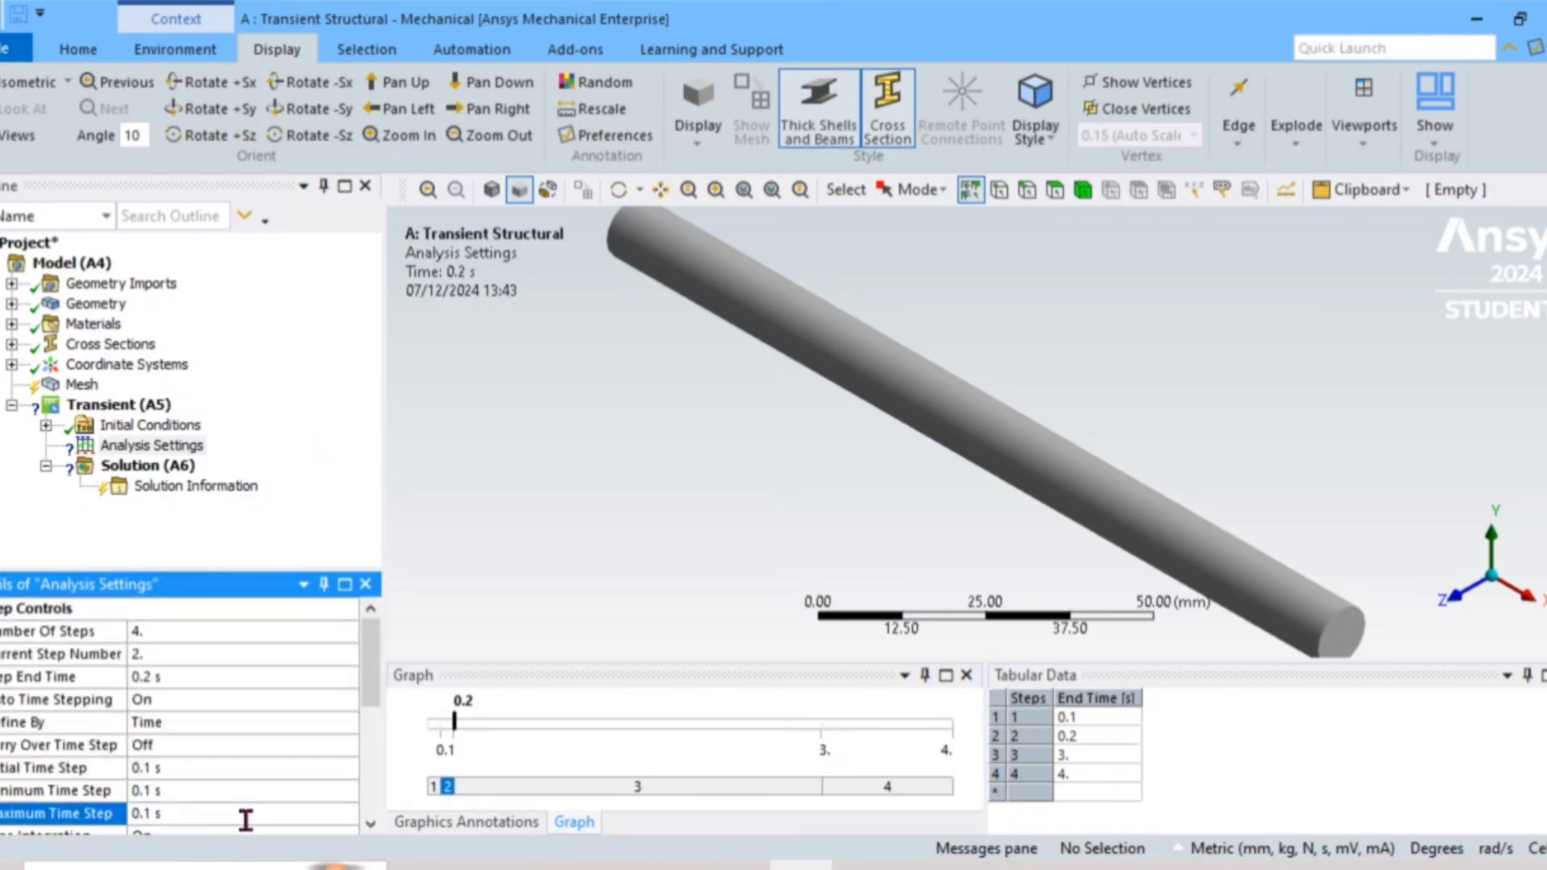
Switch the current step number to 3 and set its end time to 0.3 s.
left_click(171, 654)
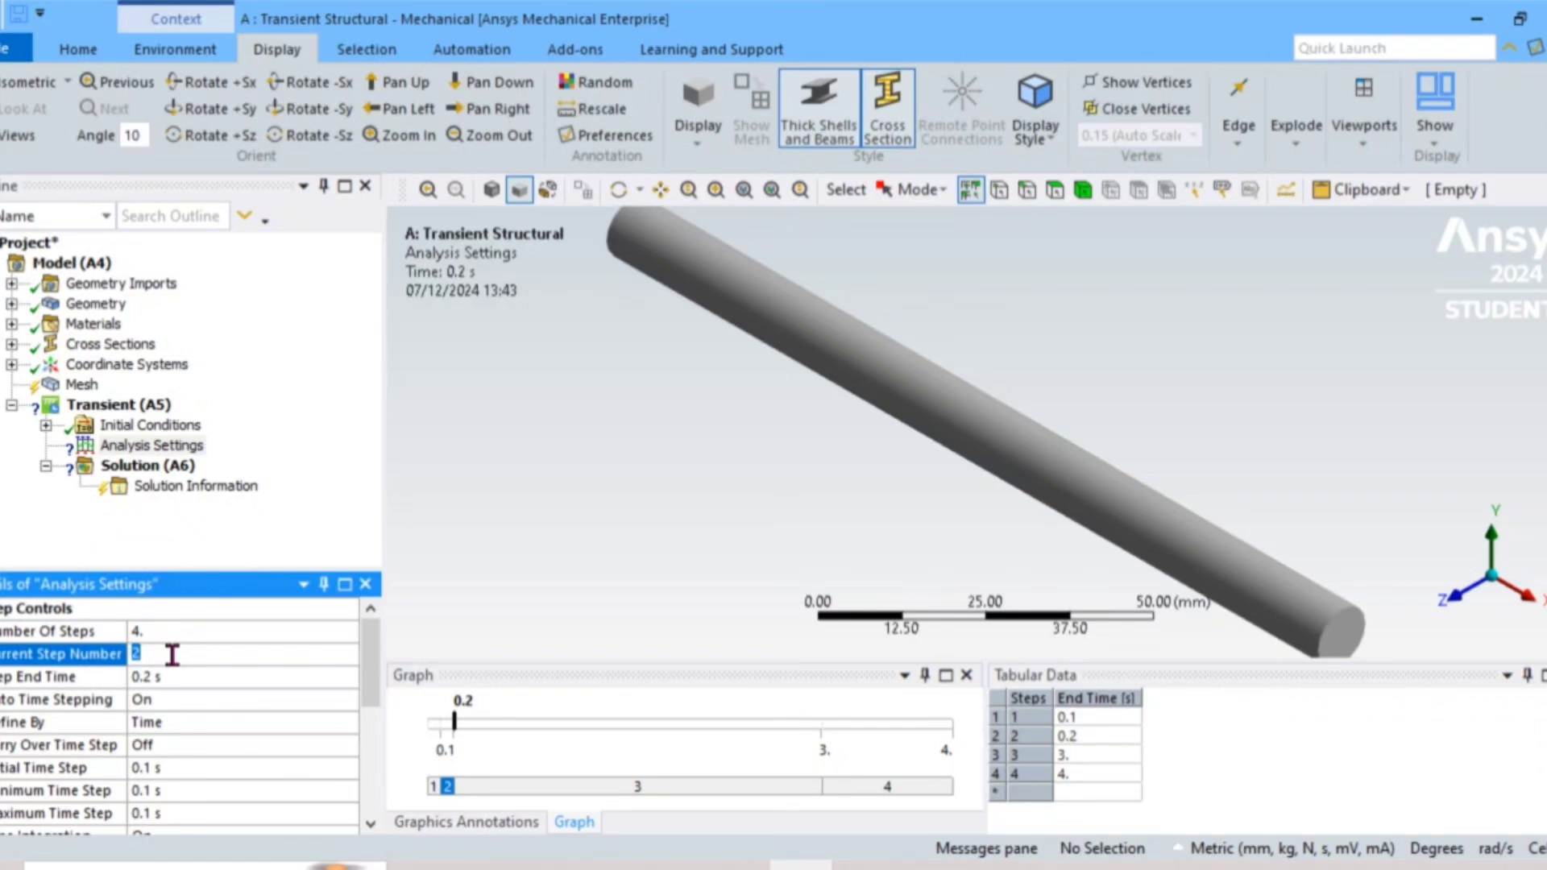
type("3")
key("Return")
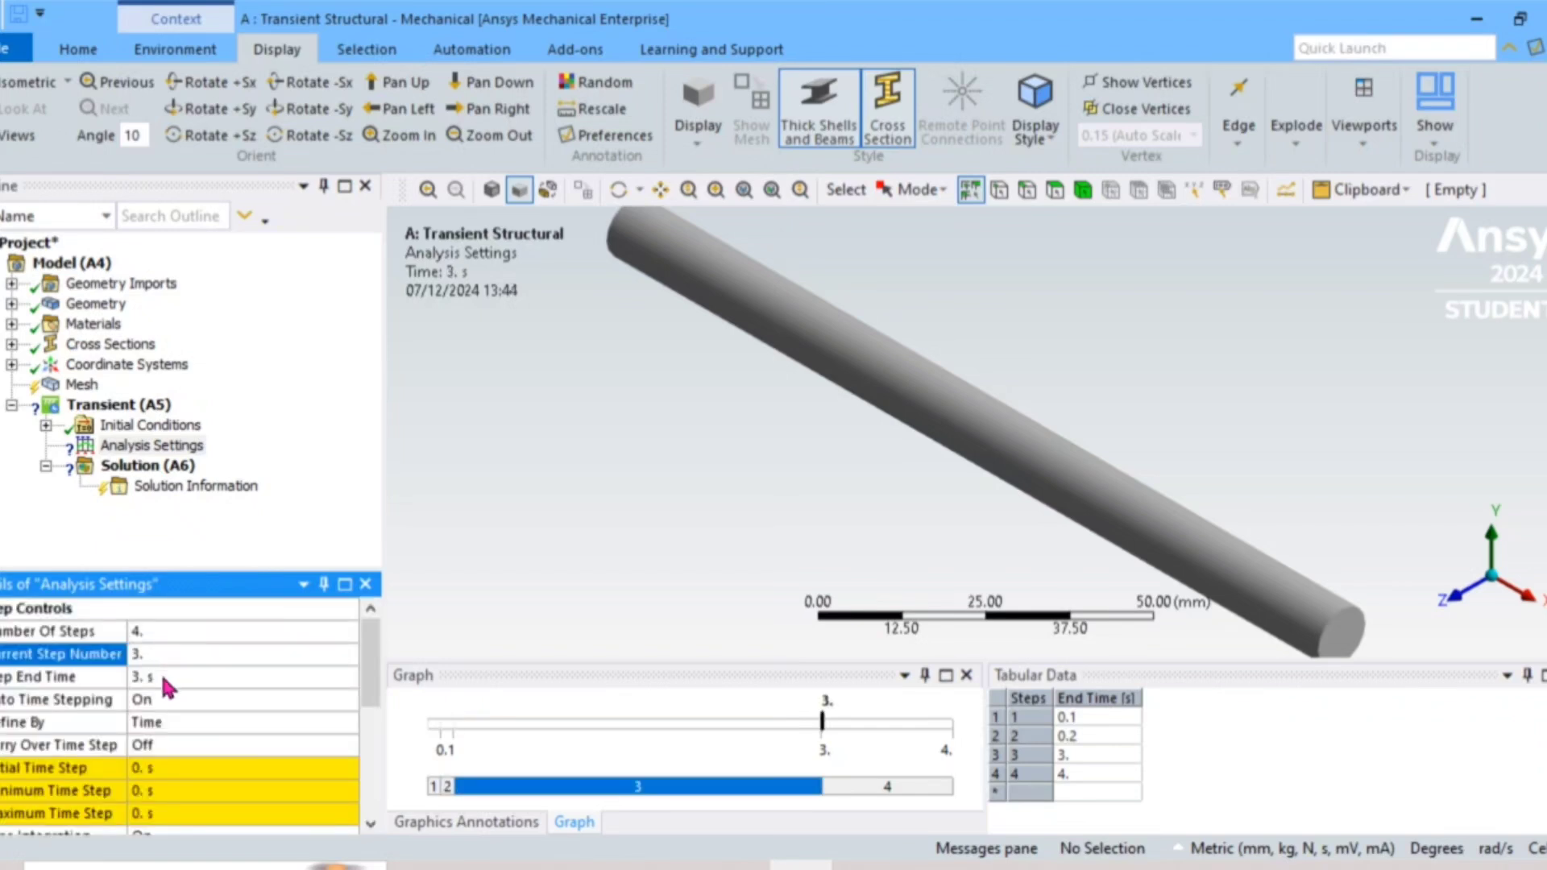
left_click(161, 679)
type("0.3")
key("Return")
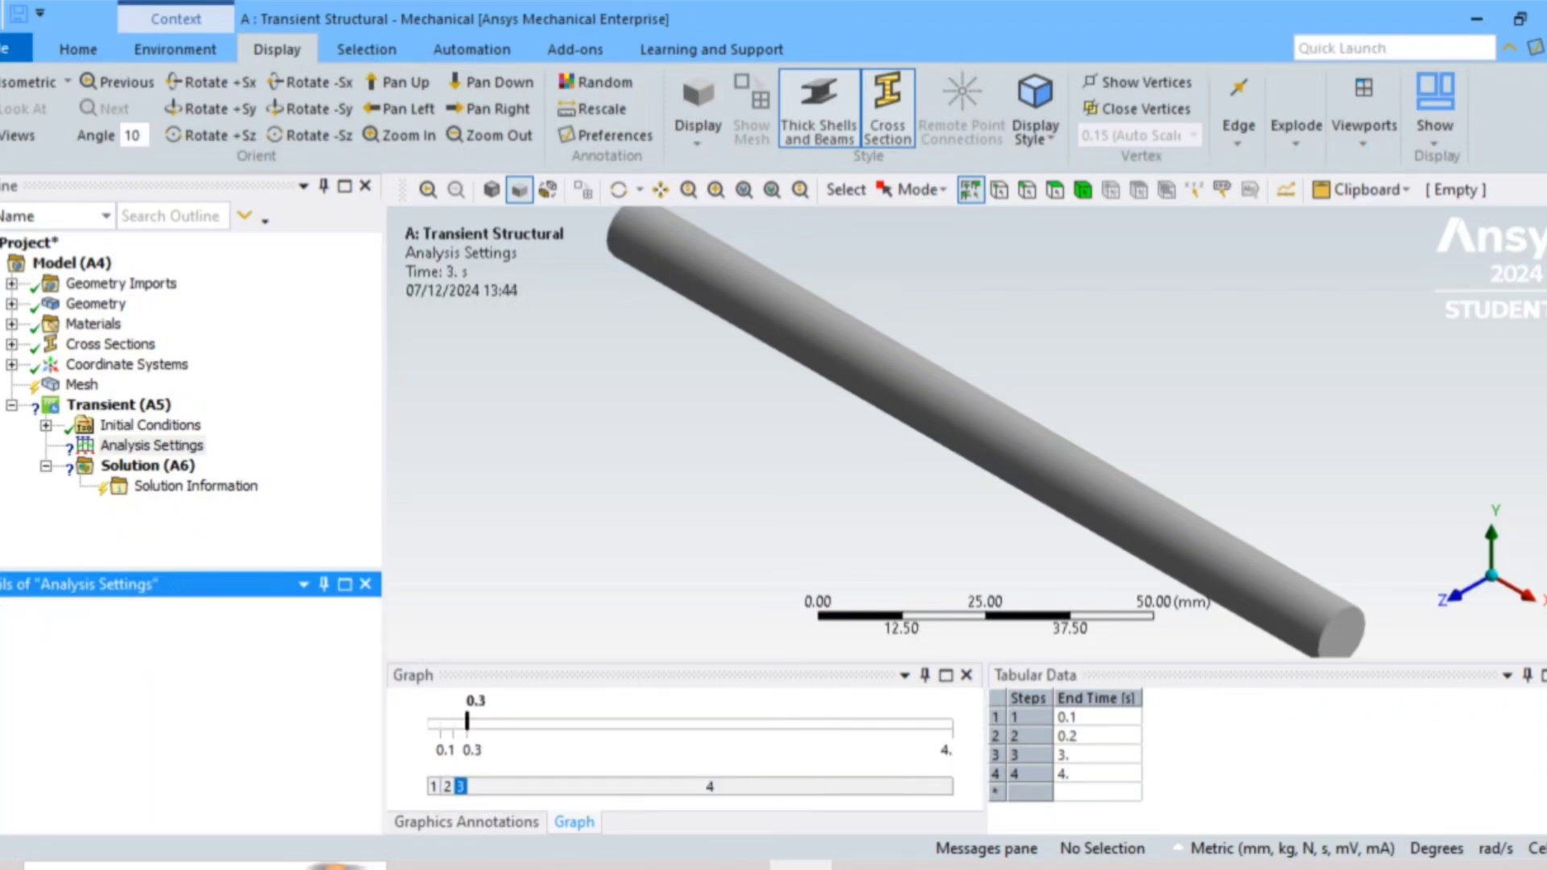
Set the initial, maximum and minimum time steps of load step 3 to 0.1 s.
left_click(154, 769)
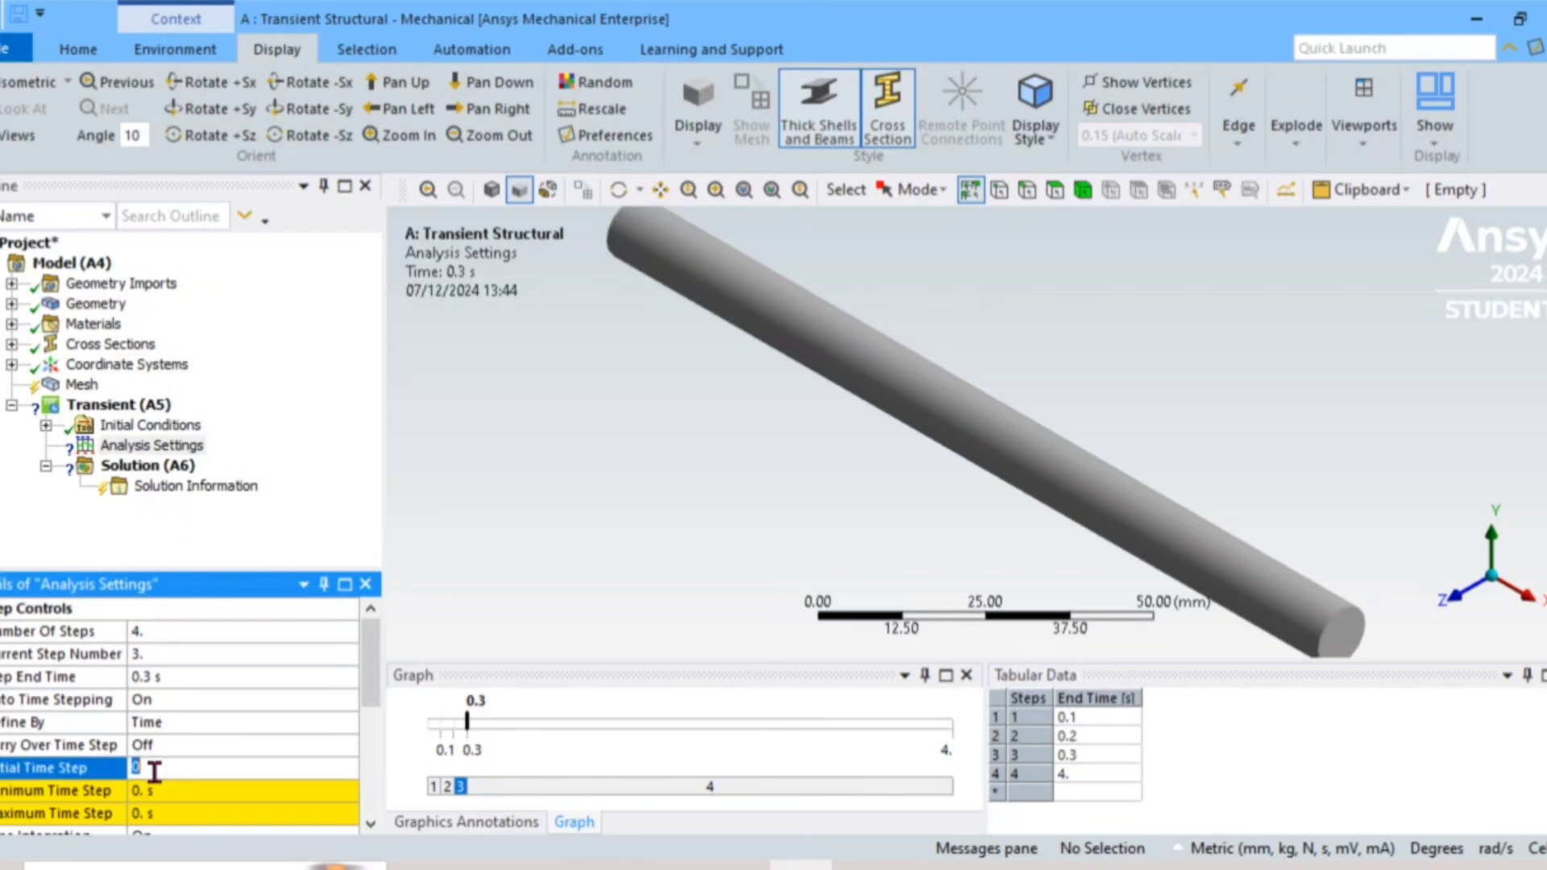
type("0.1")
key("Return")
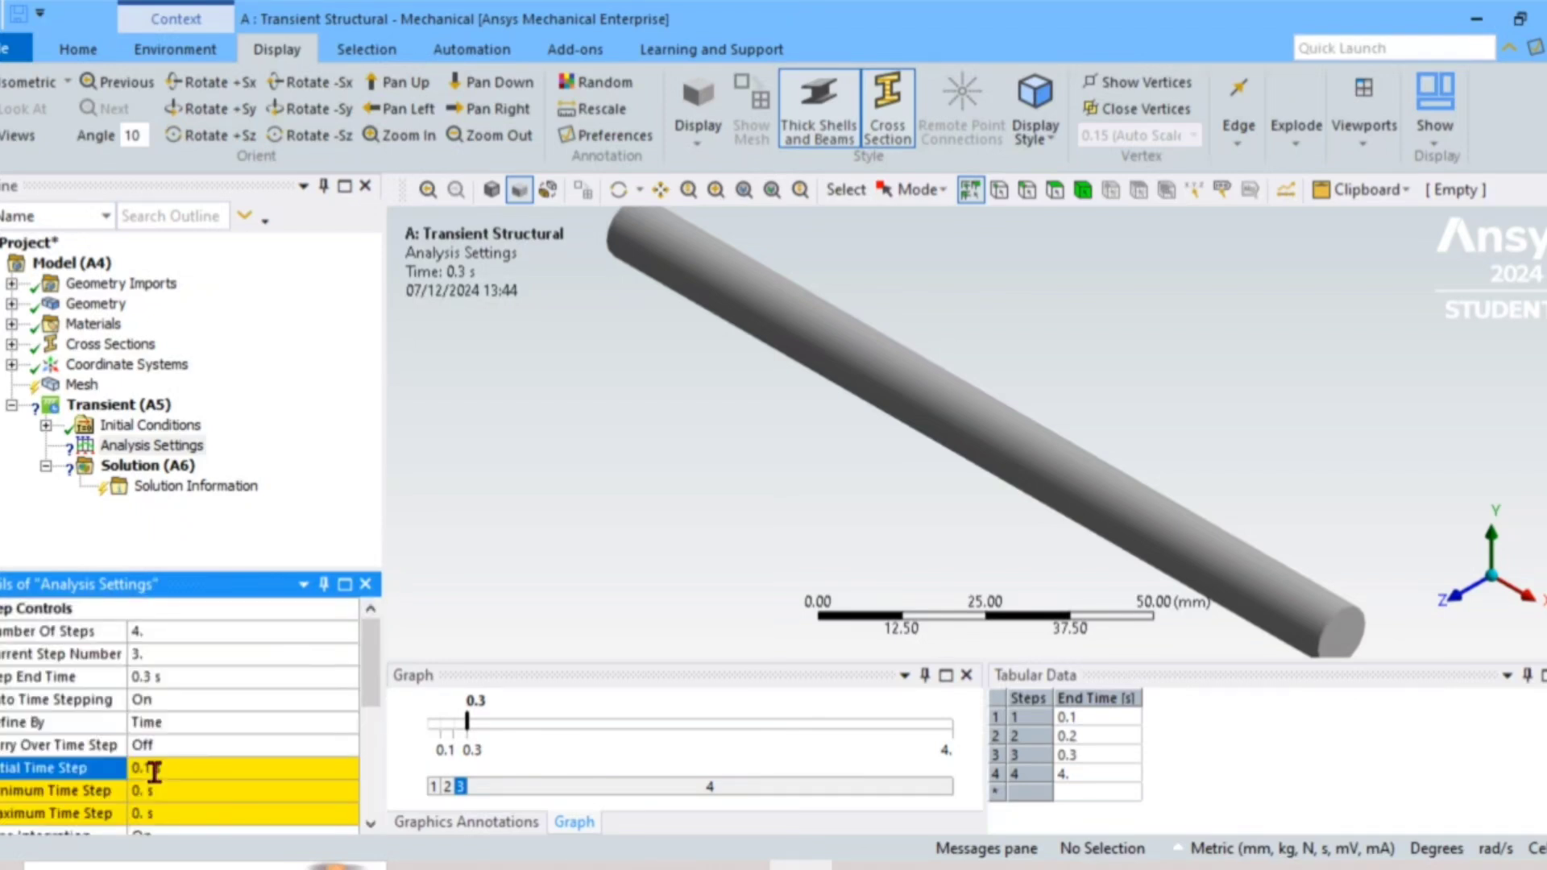
left_click(151, 804)
type("0.")
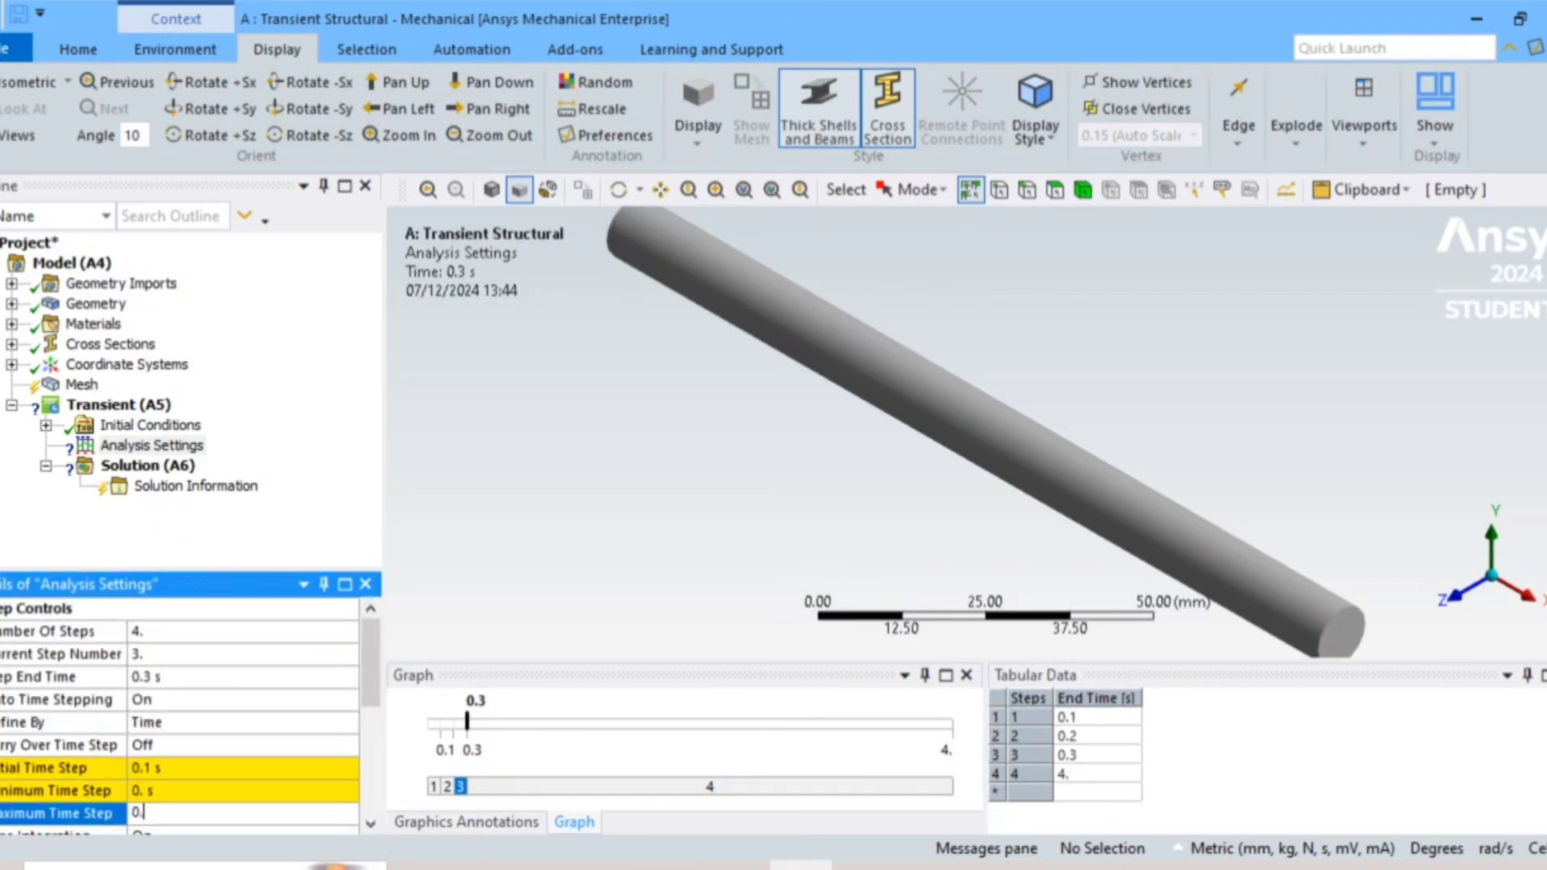
type("1")
key("Return")
left_click(182, 795)
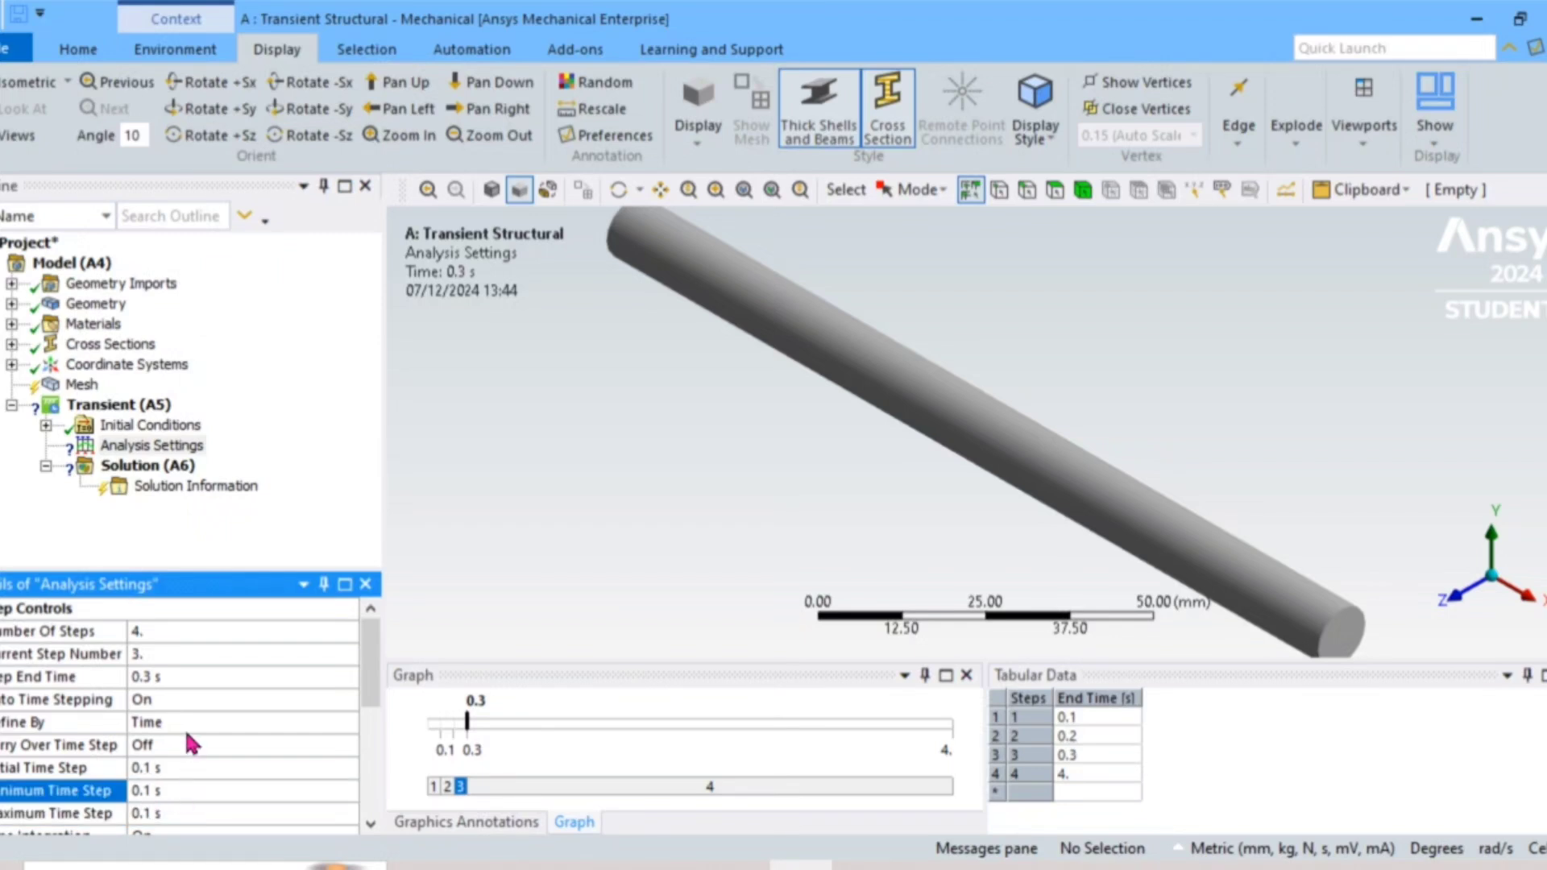
Switch the current step number to 4 and set its end time to 0.4 s.
left_click(155, 656)
key("Return")
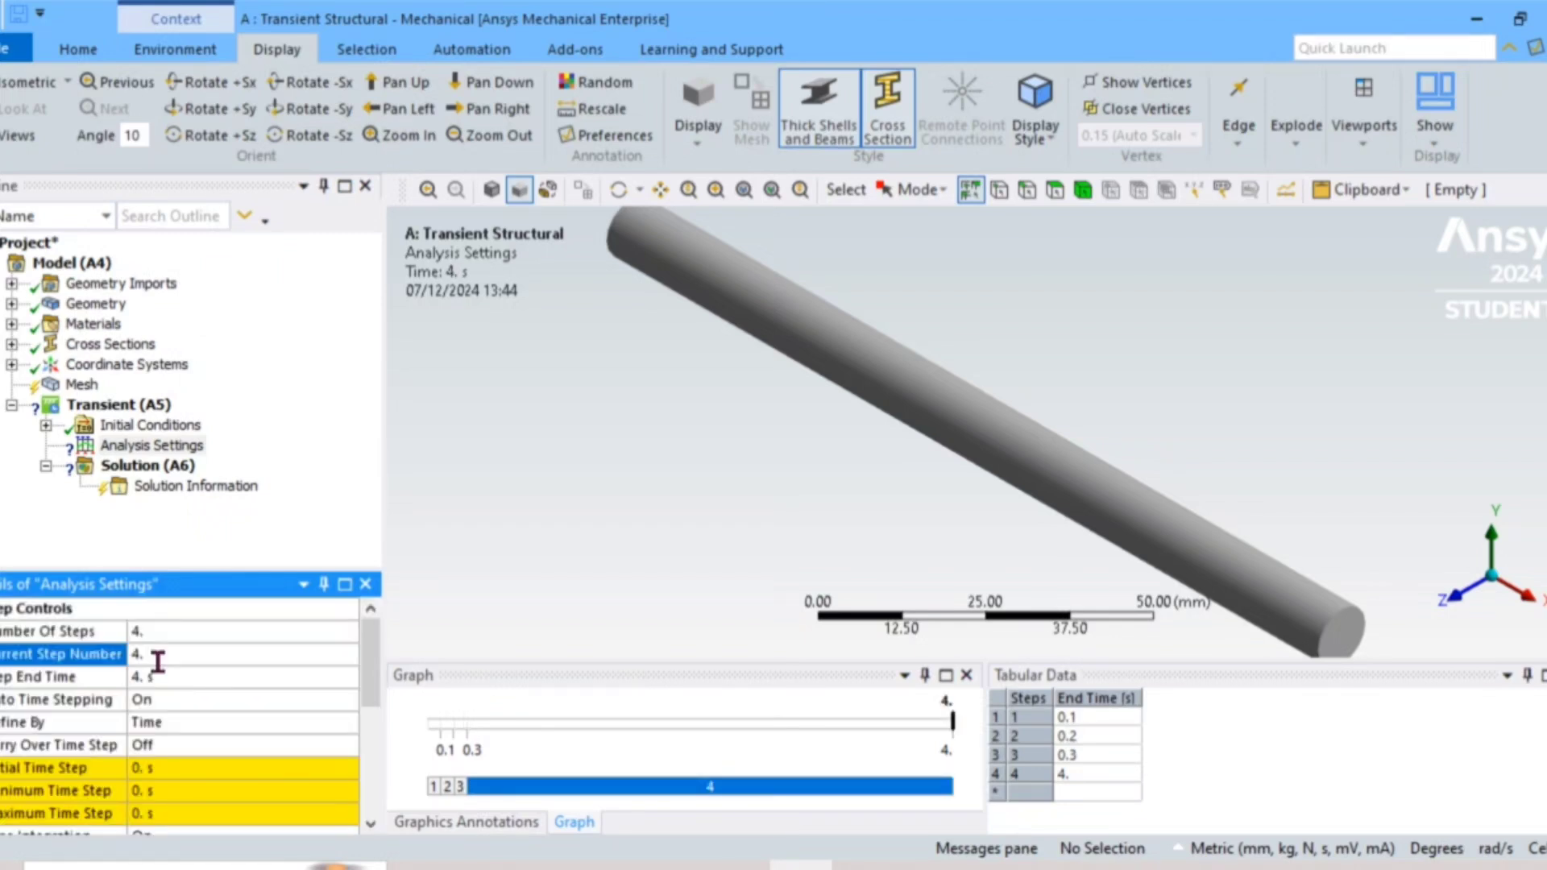
left_click(153, 677)
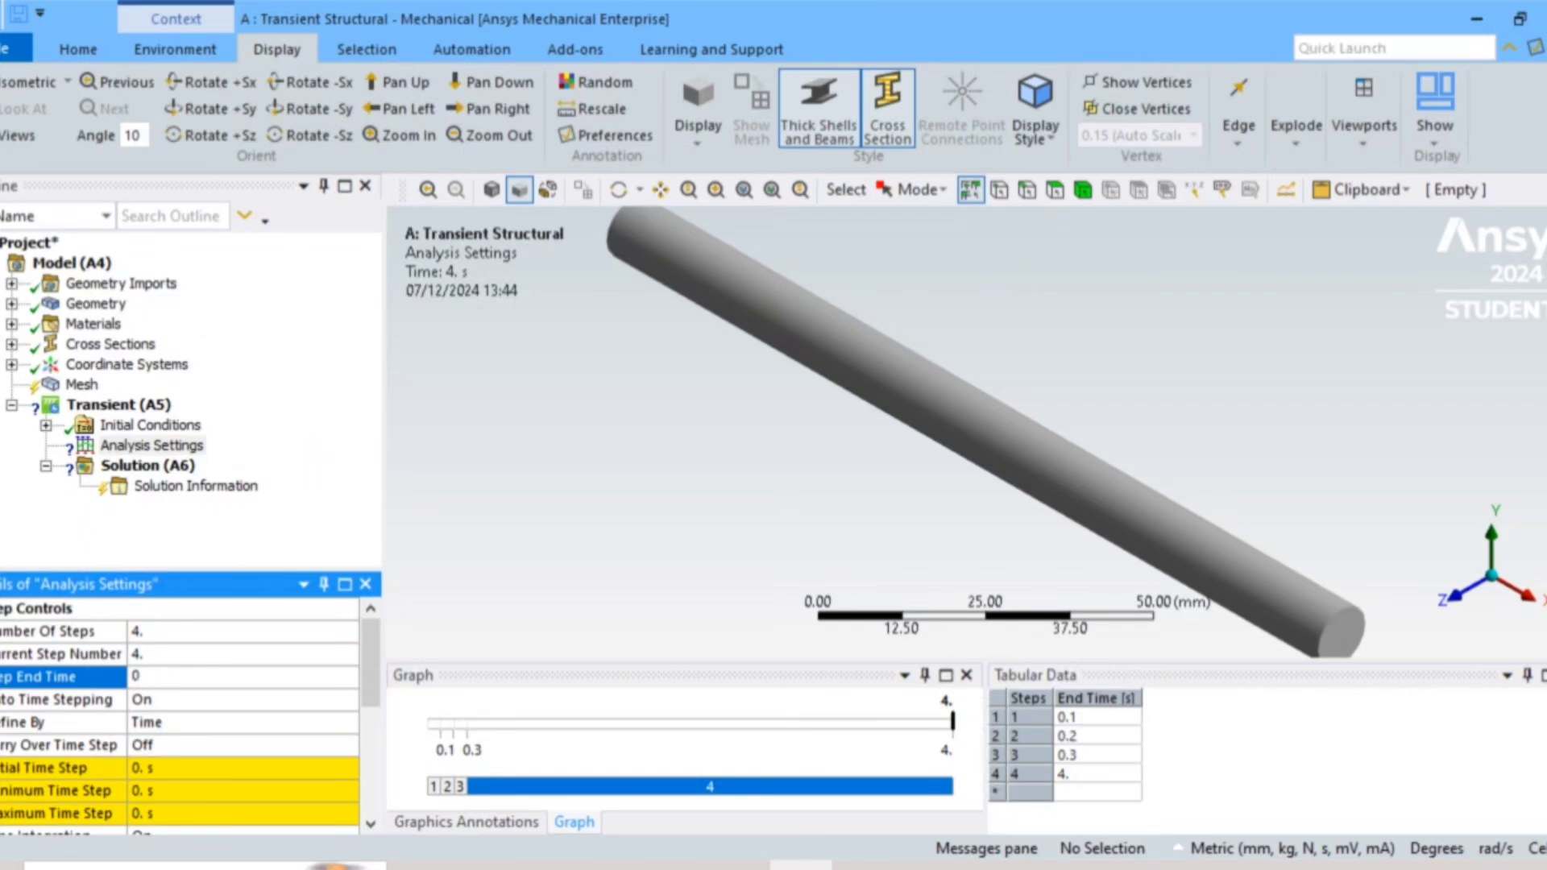
key("Return")
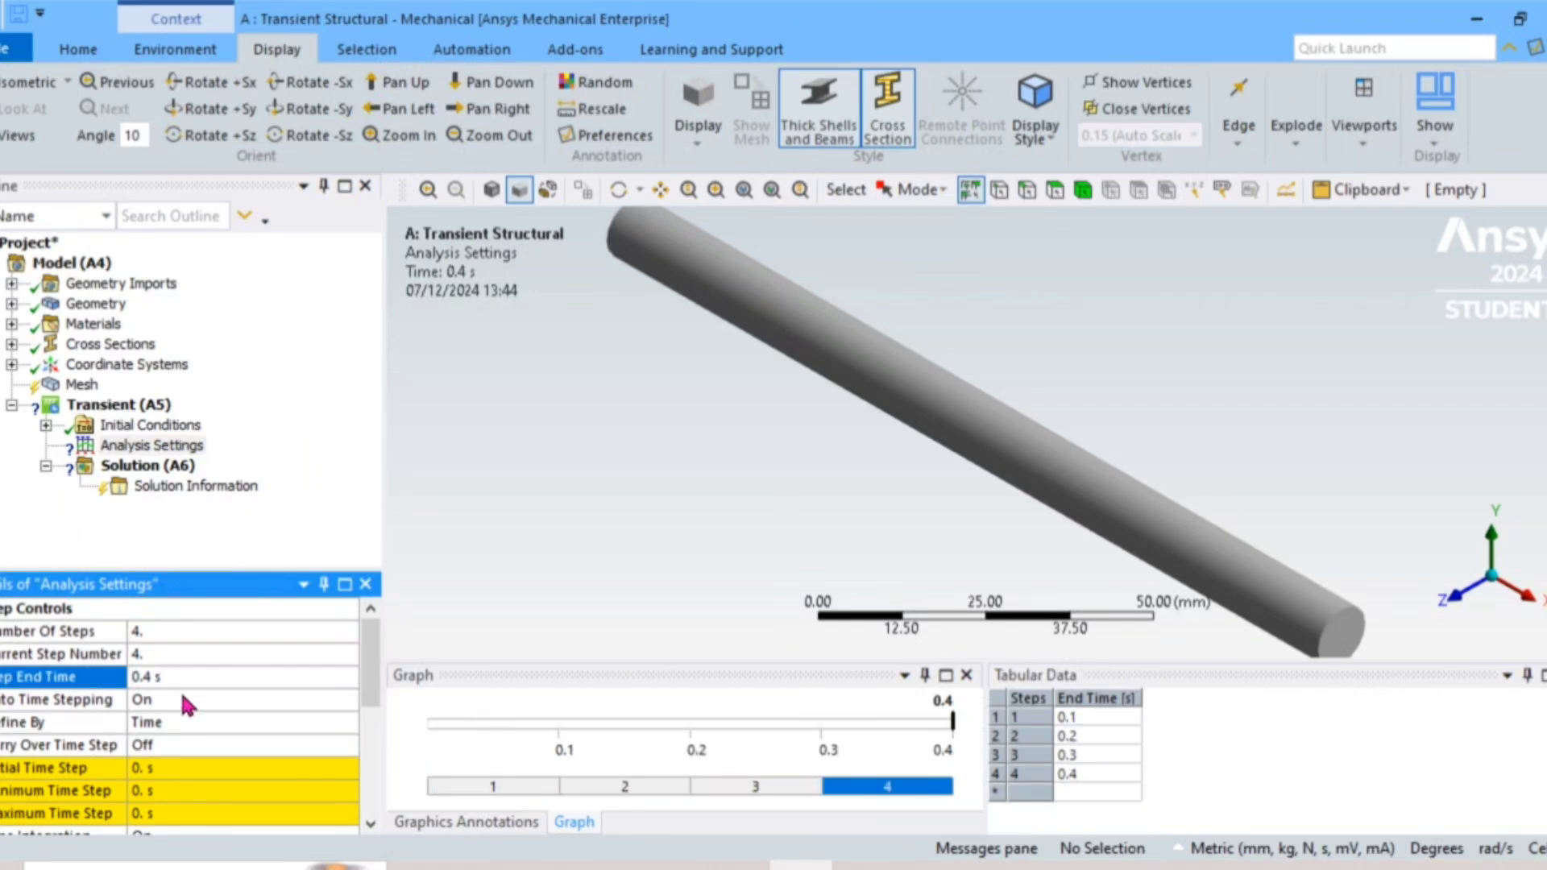
Set the initial, minimum and maximum time steps of load step 4 to 0.1 s.
left_click(137, 767)
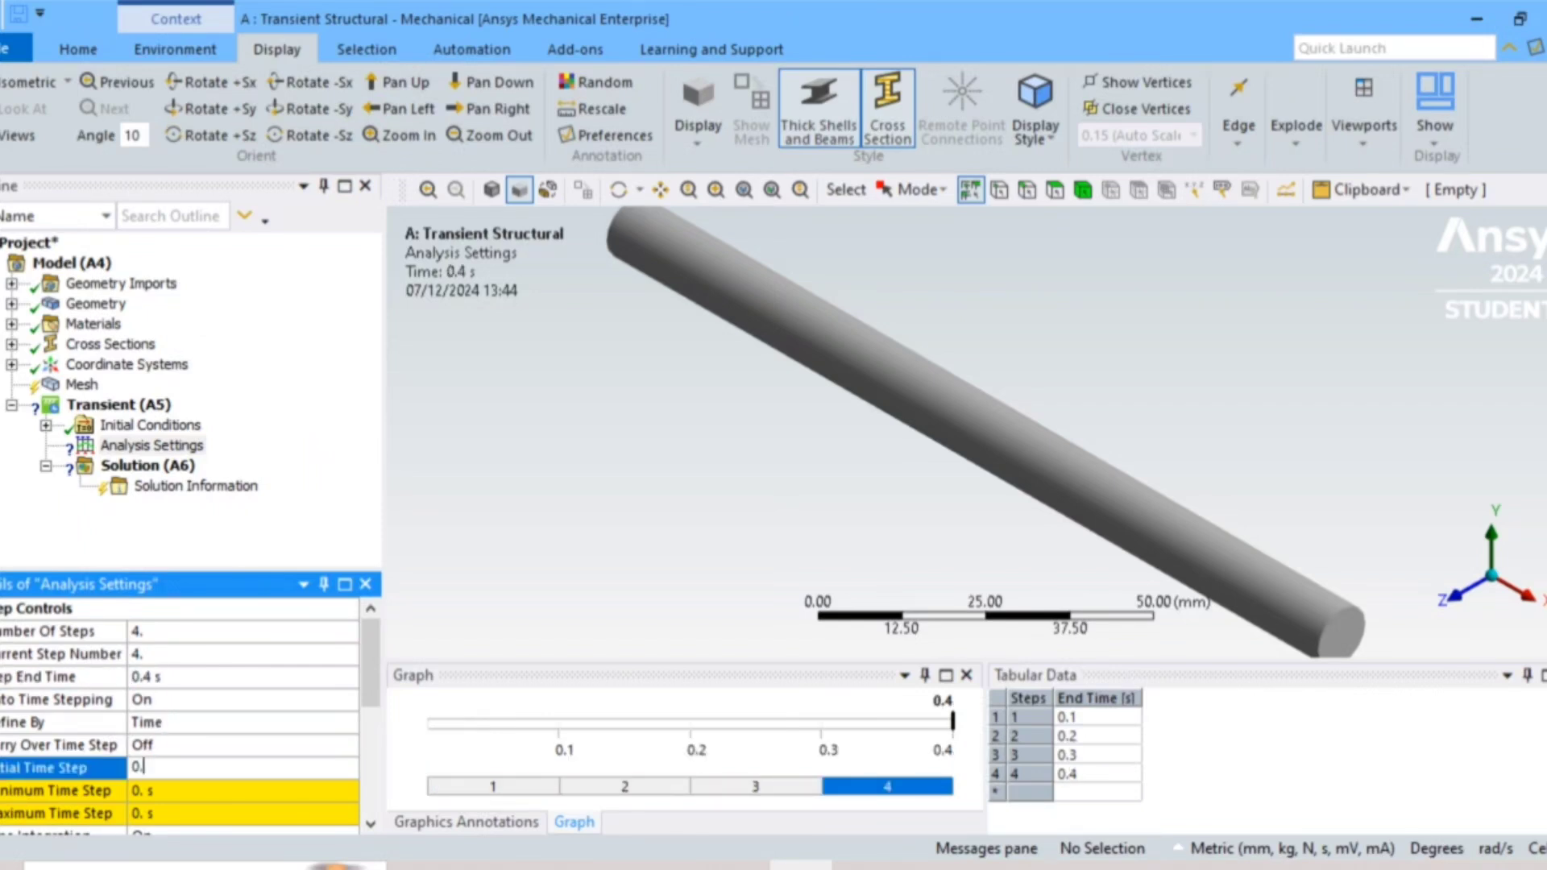
type("1")
key("Return")
left_click(142, 793)
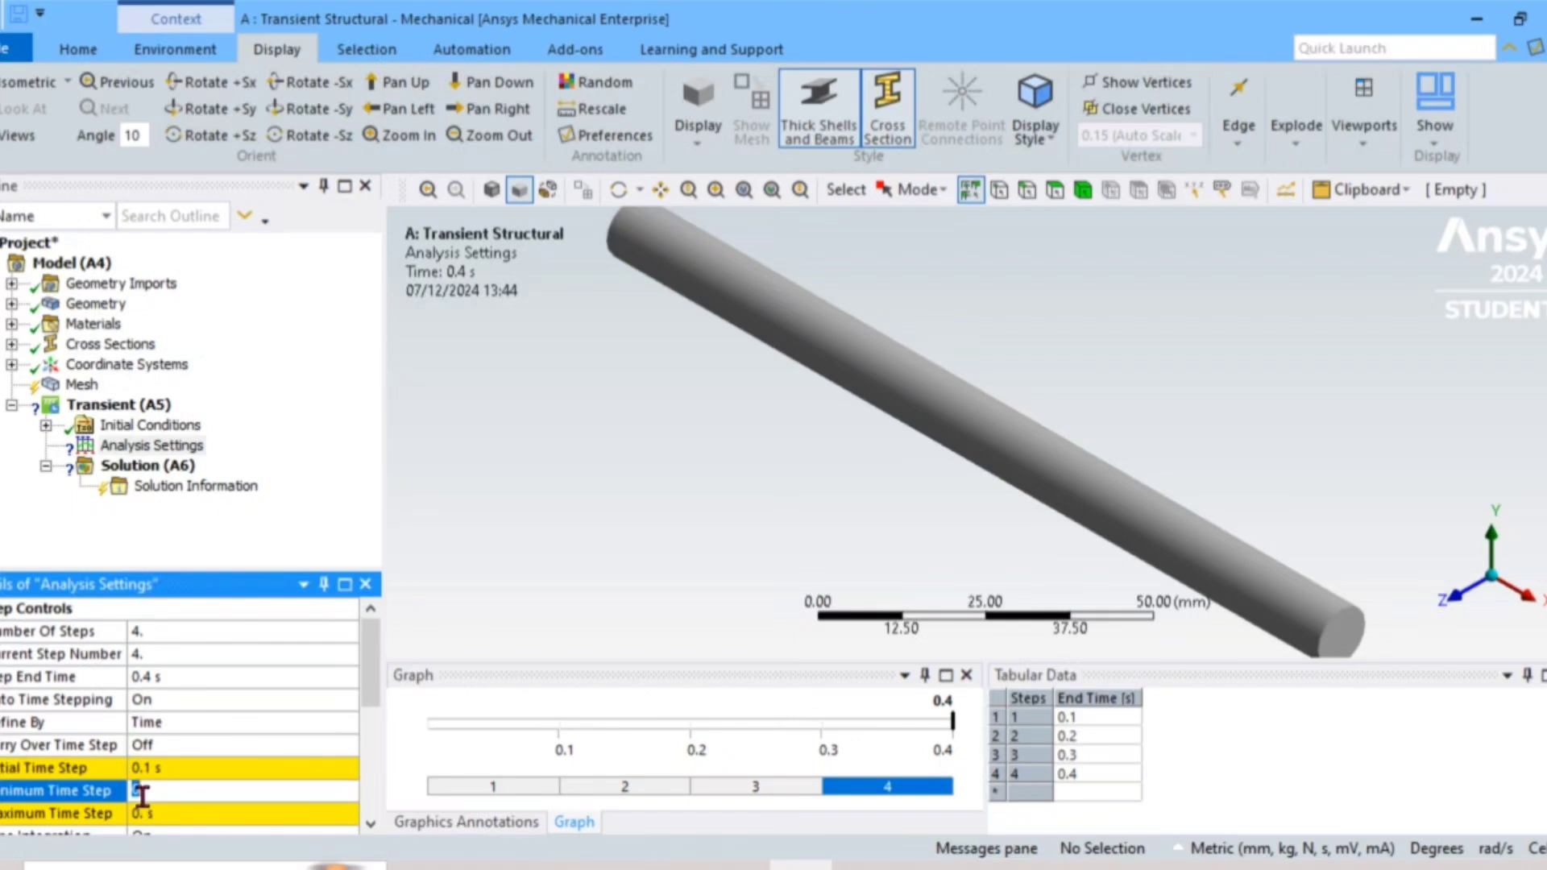
type("1")
key("Return")
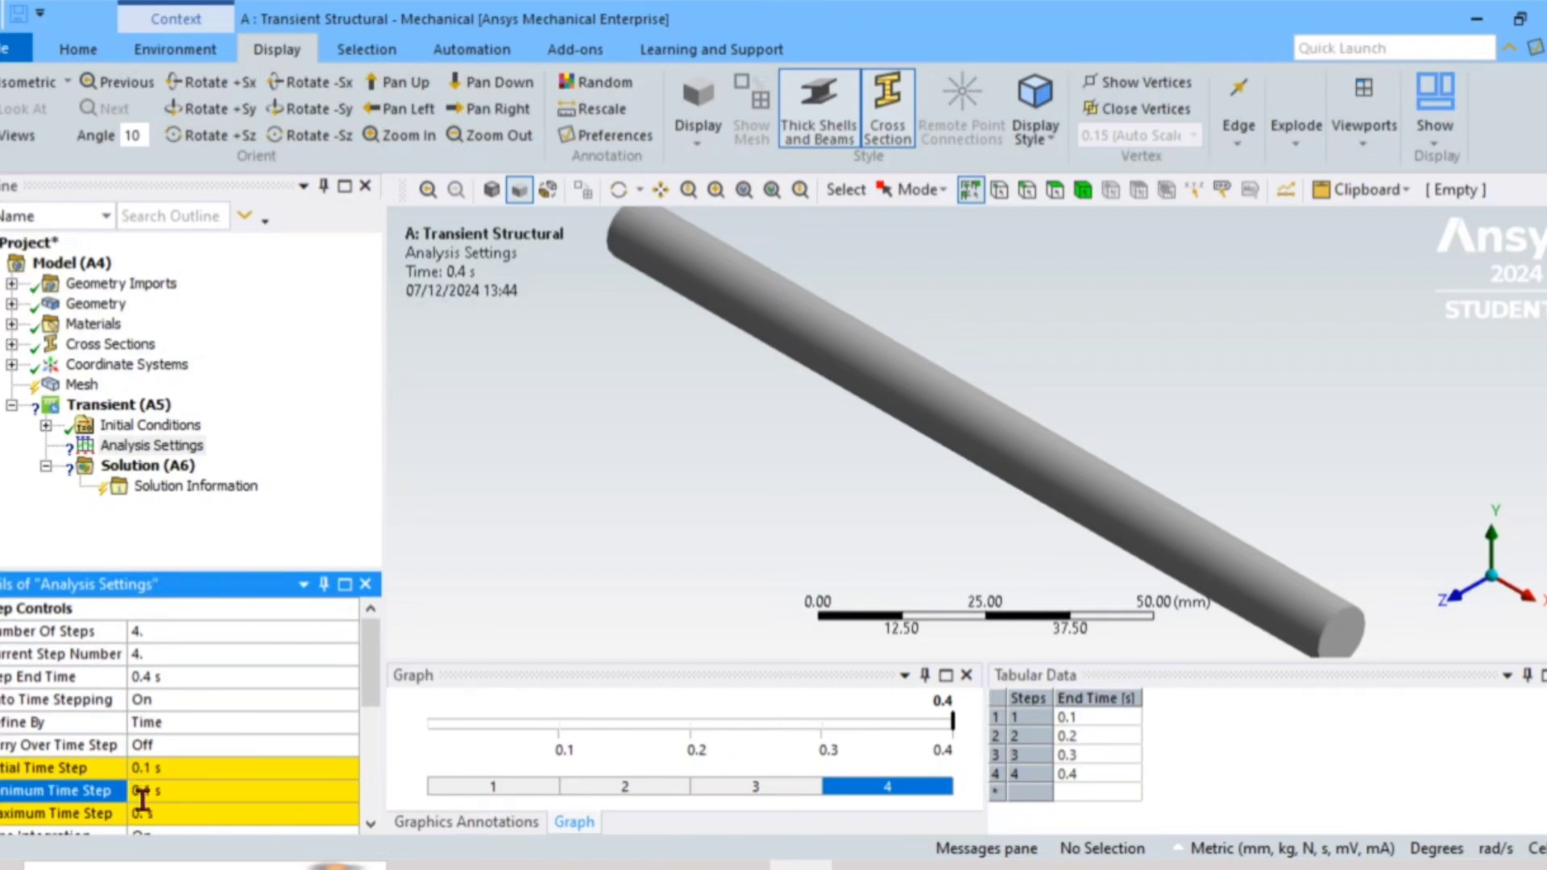
left_click(162, 814)
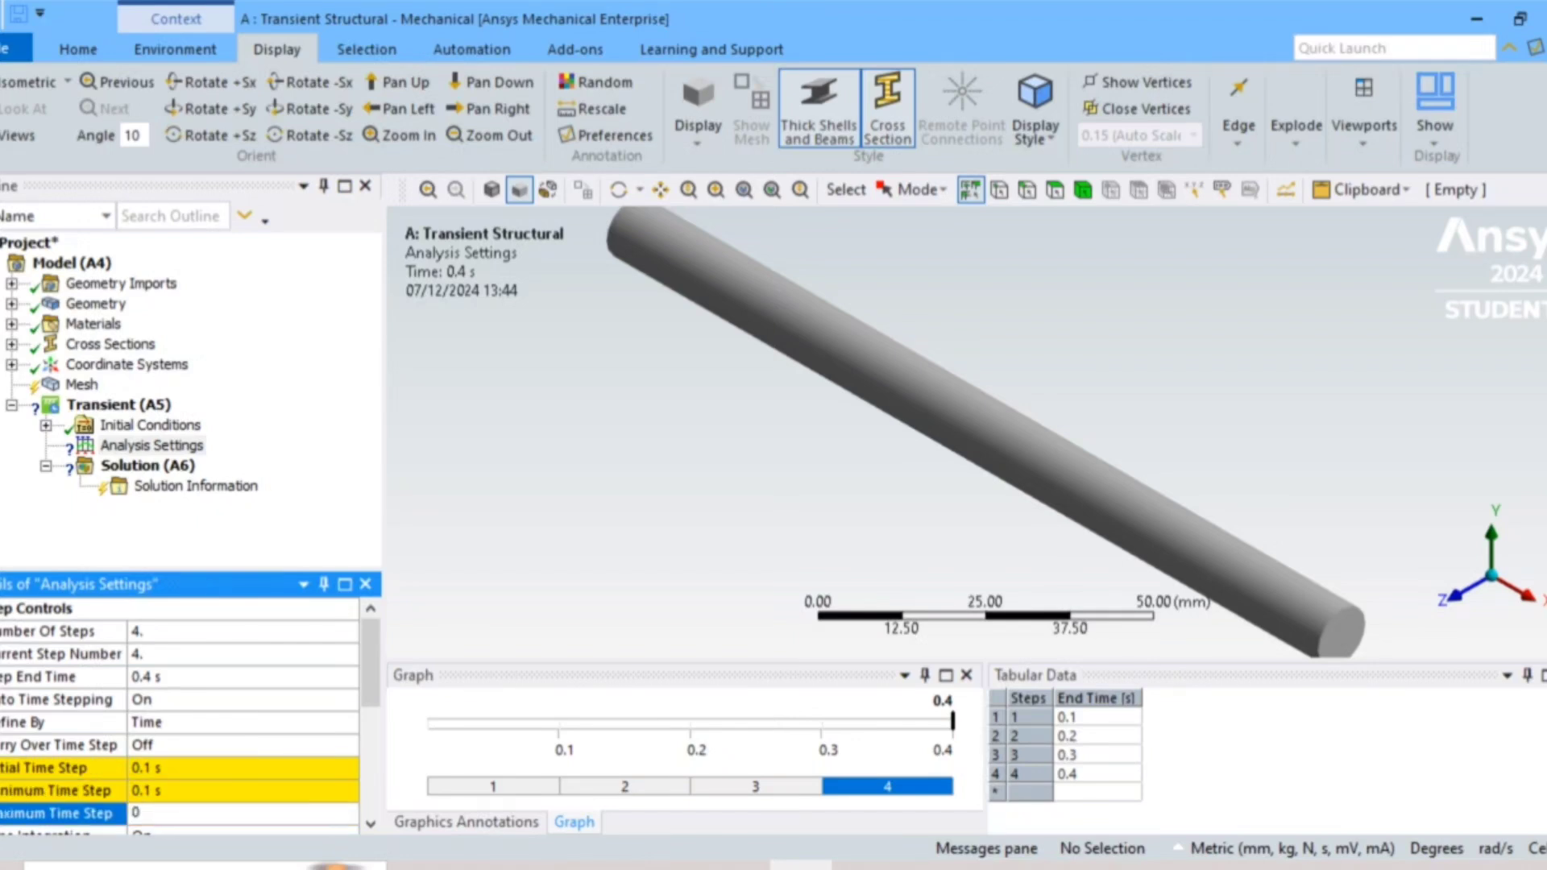
key("Return")
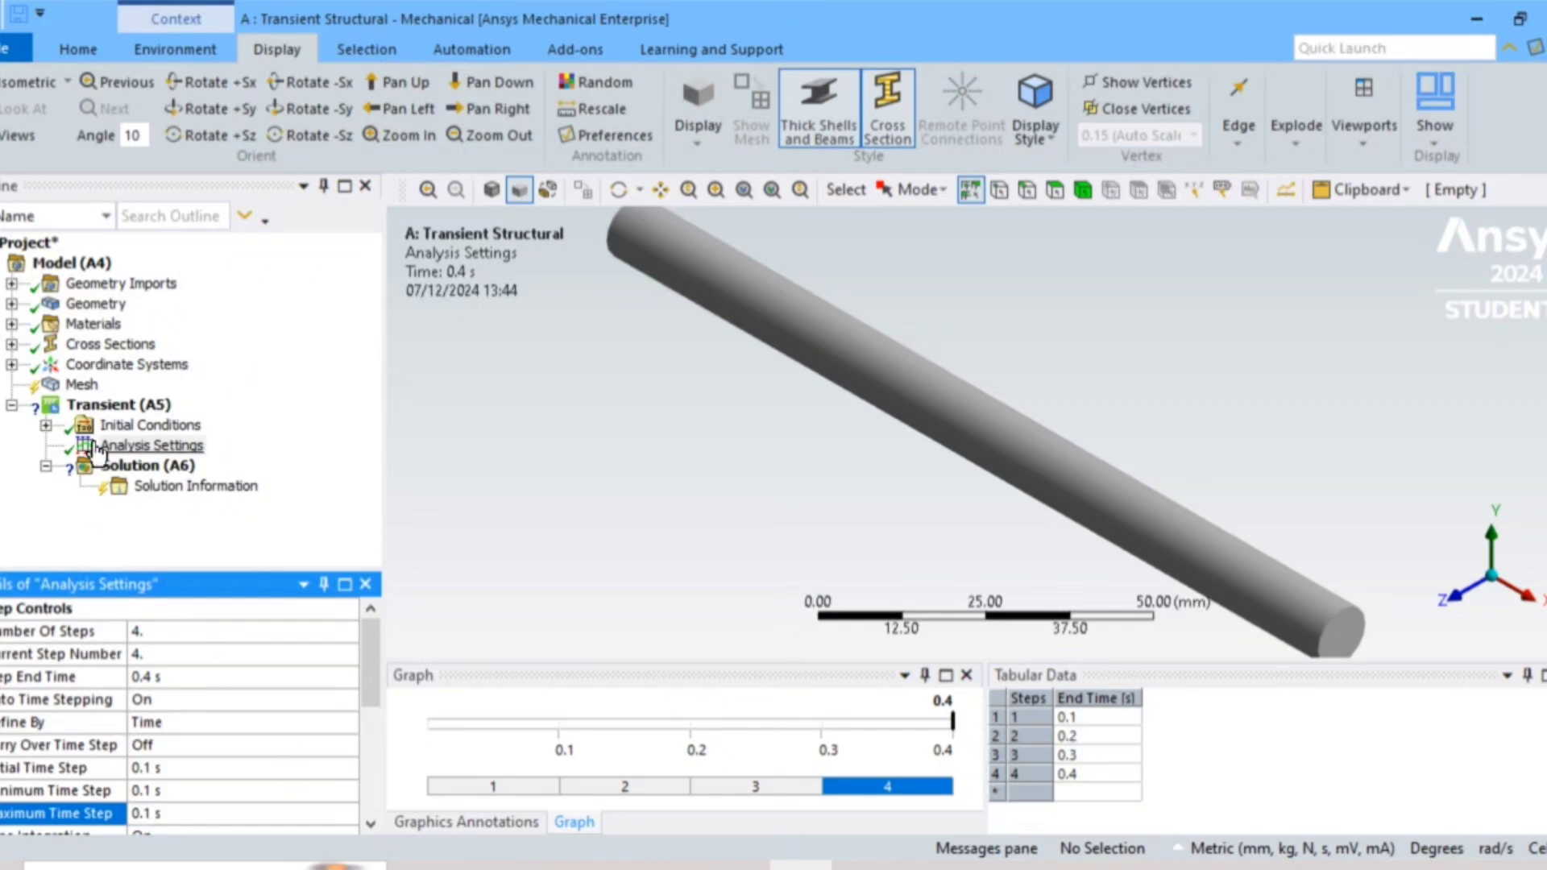
left_click(153, 469)
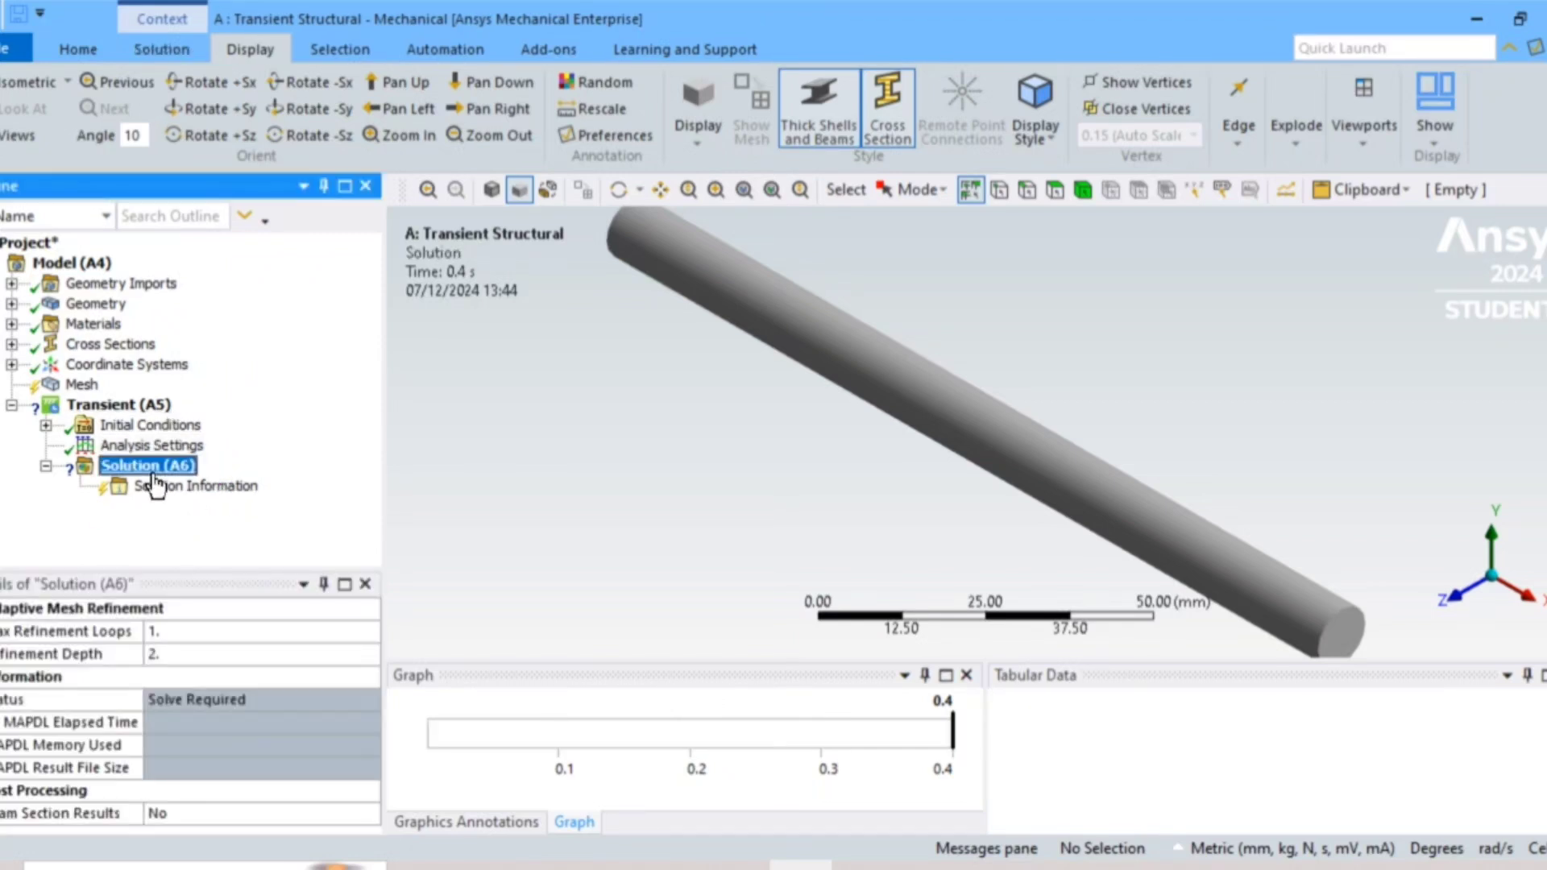
right_click(184, 479)
mouse_move(211, 490)
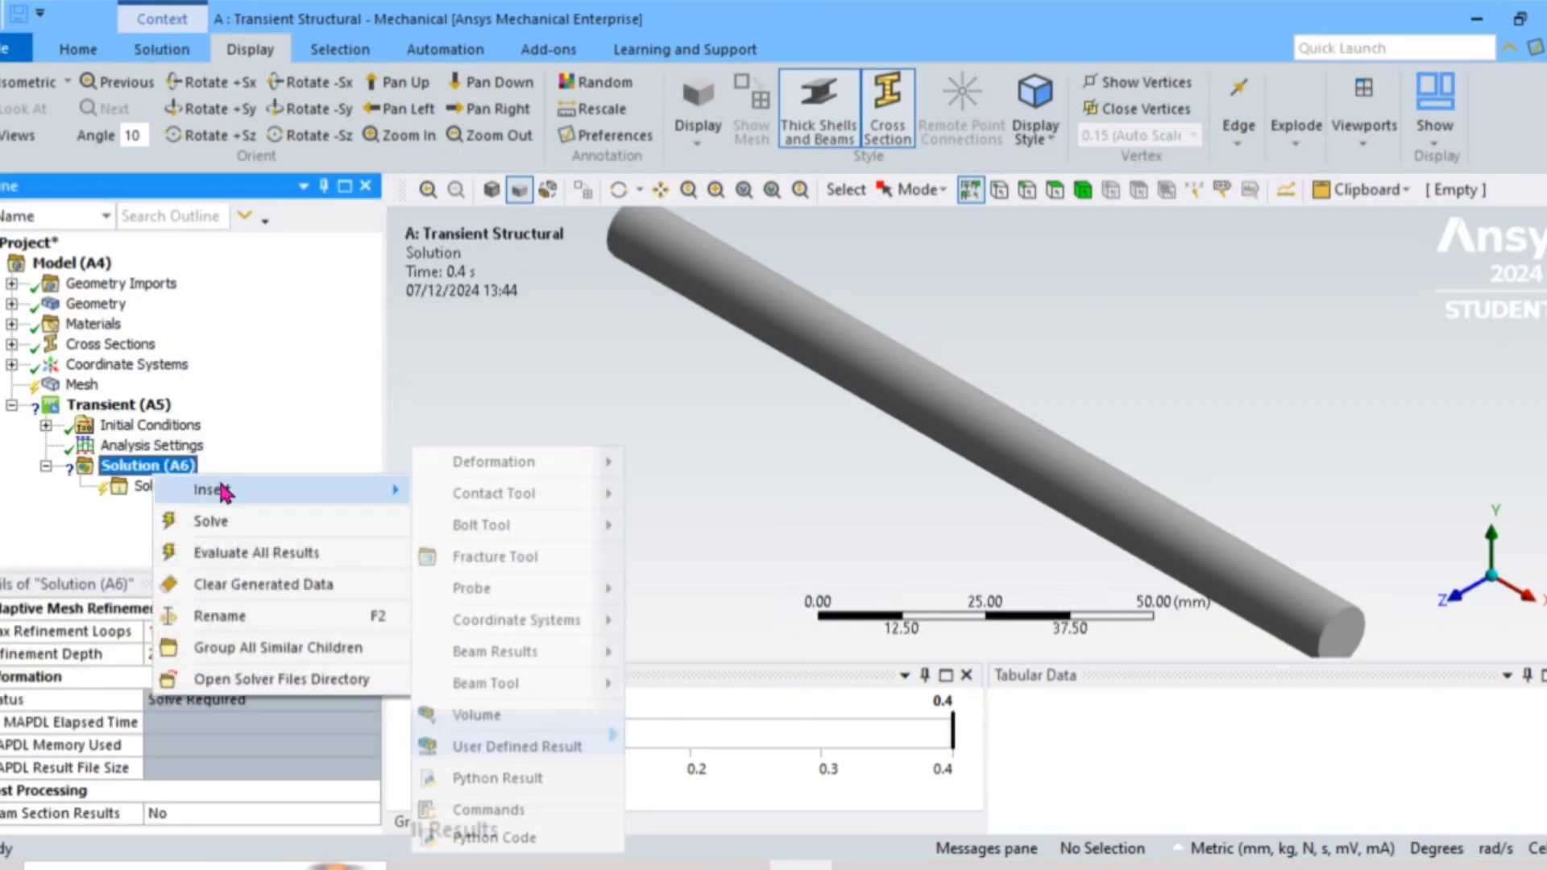
mouse_move(566, 509)
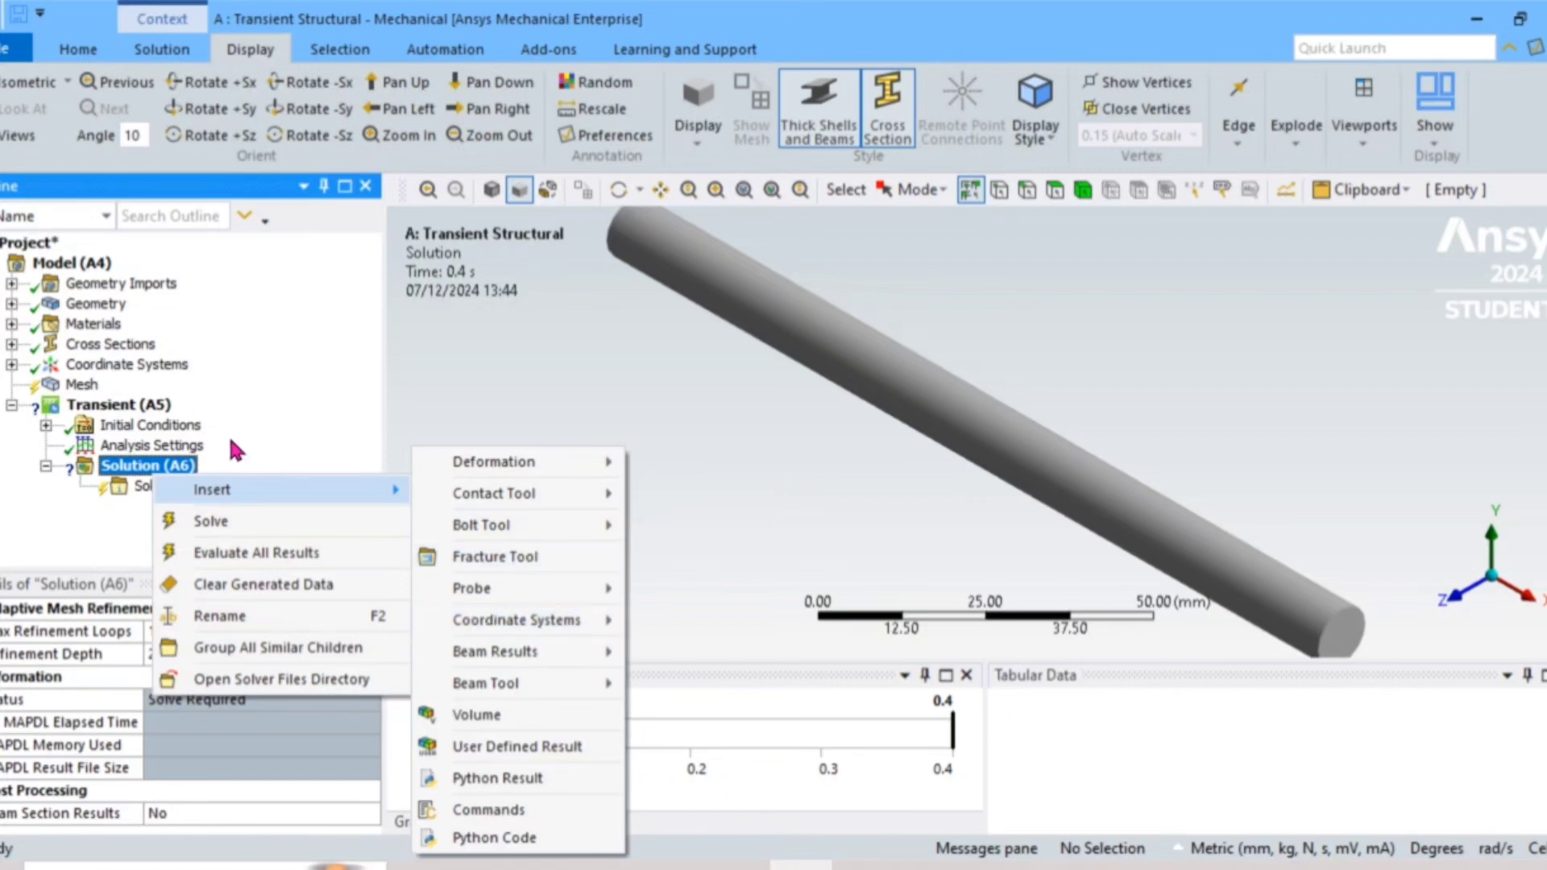
Add a fixed support to the transient analysis and scope it to the beam's end vertex on the negative X side.
left_click(133, 404)
right_click(134, 404)
mouse_move(211, 415)
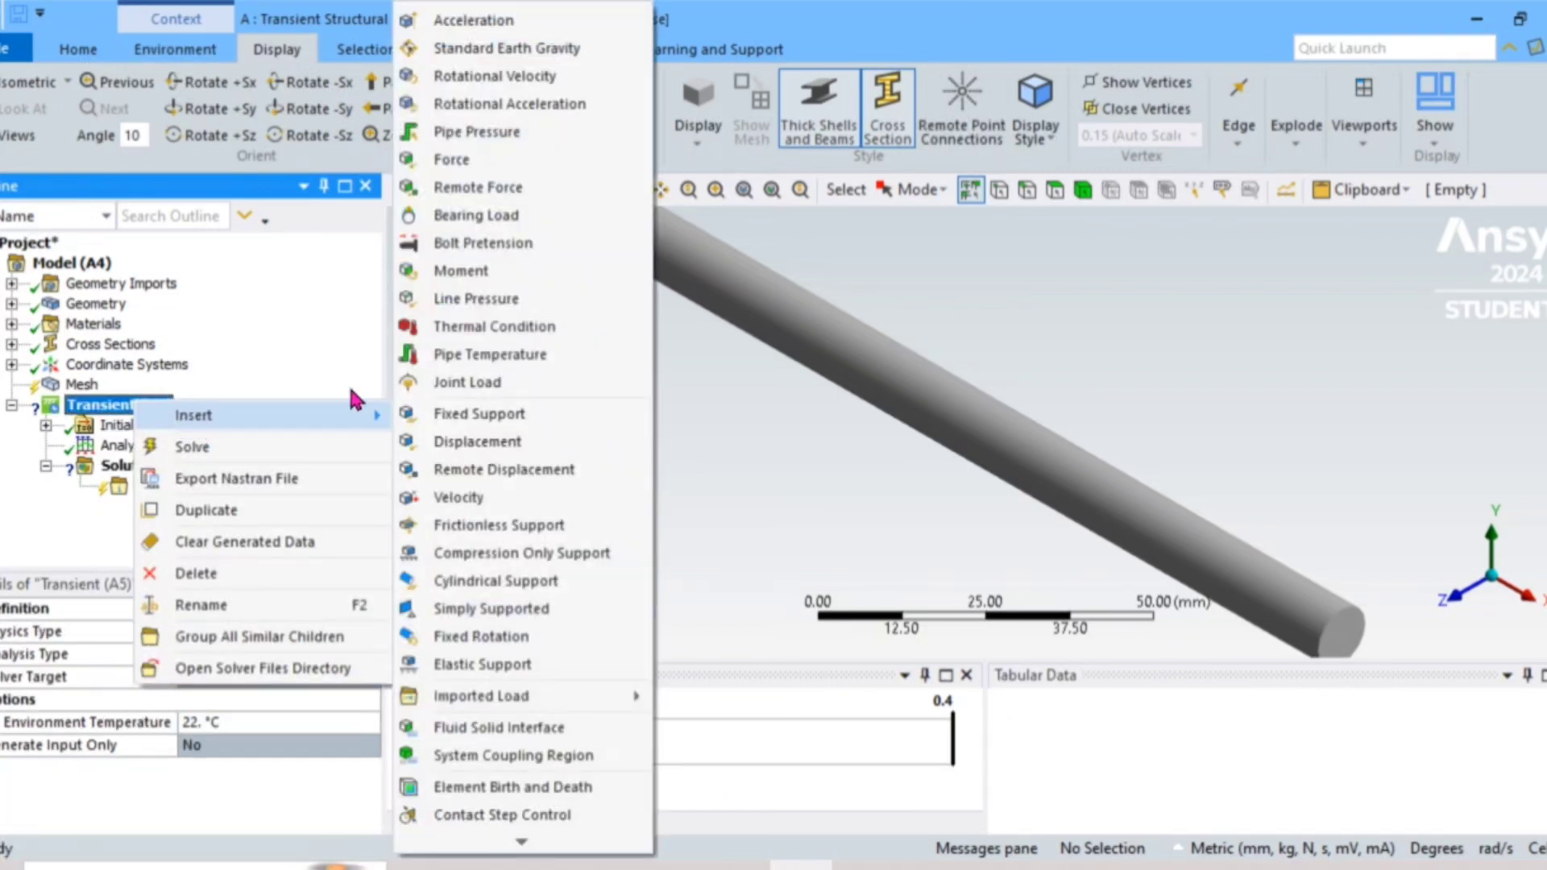
left_click(493, 414)
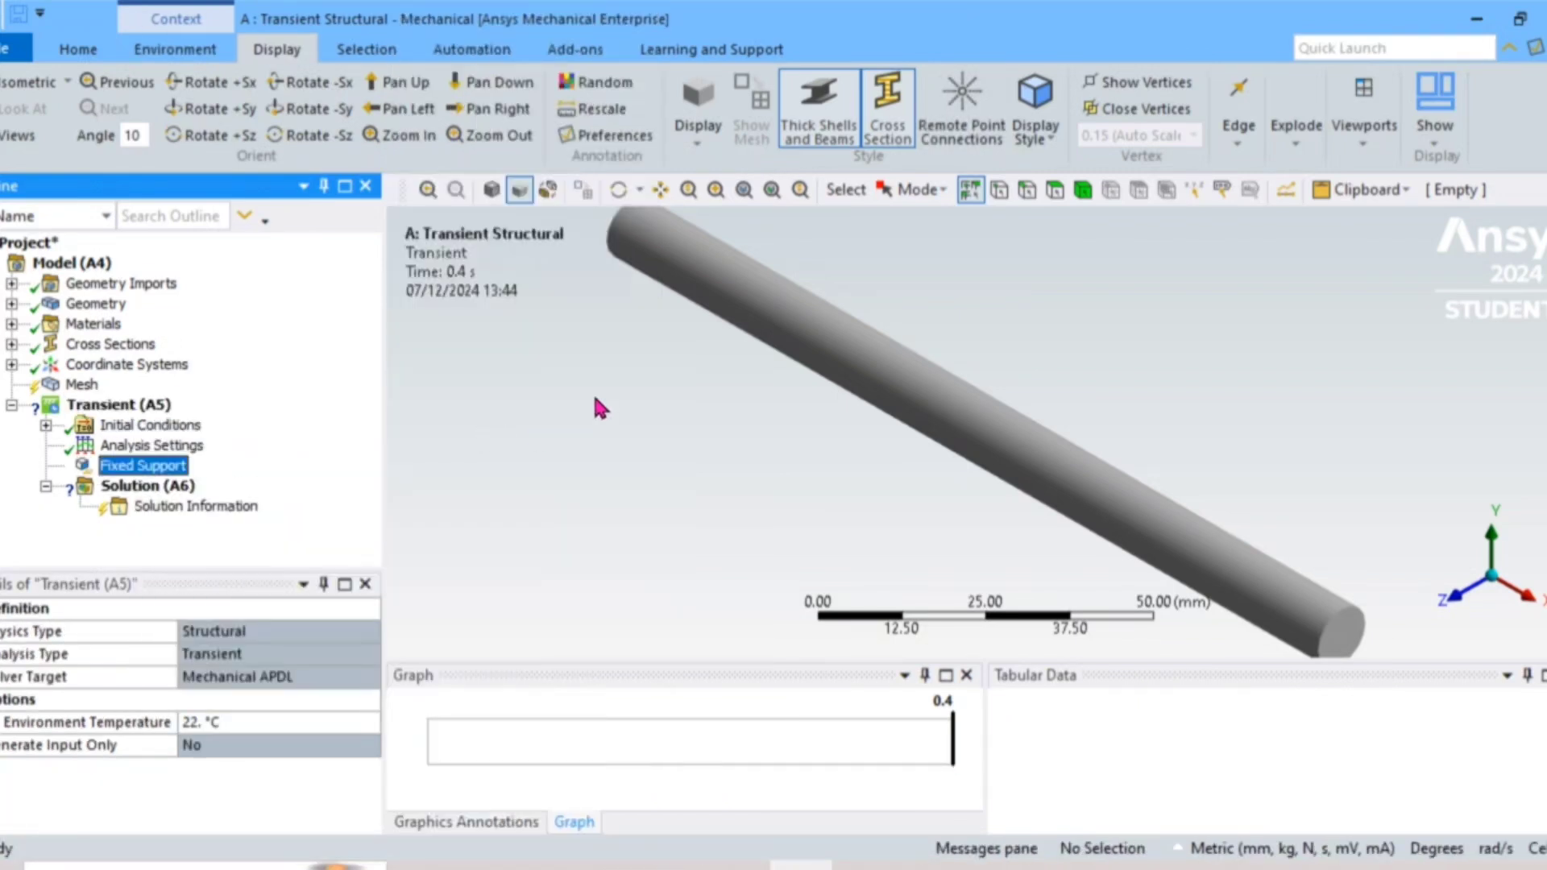
middle_click_drag(568, 325, 902, 311)
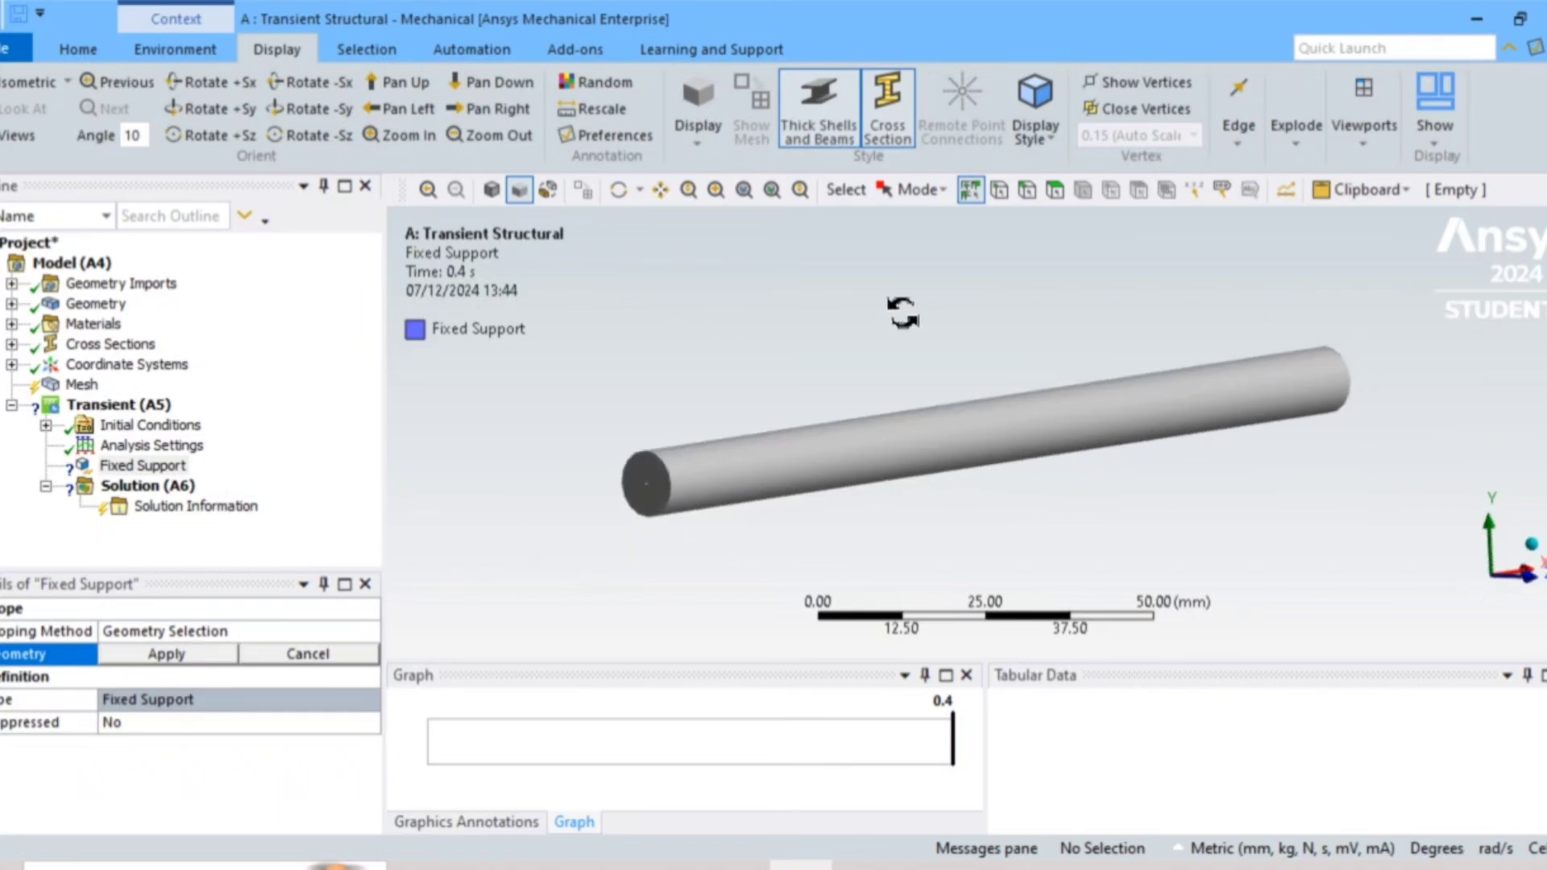
left_click(645, 487)
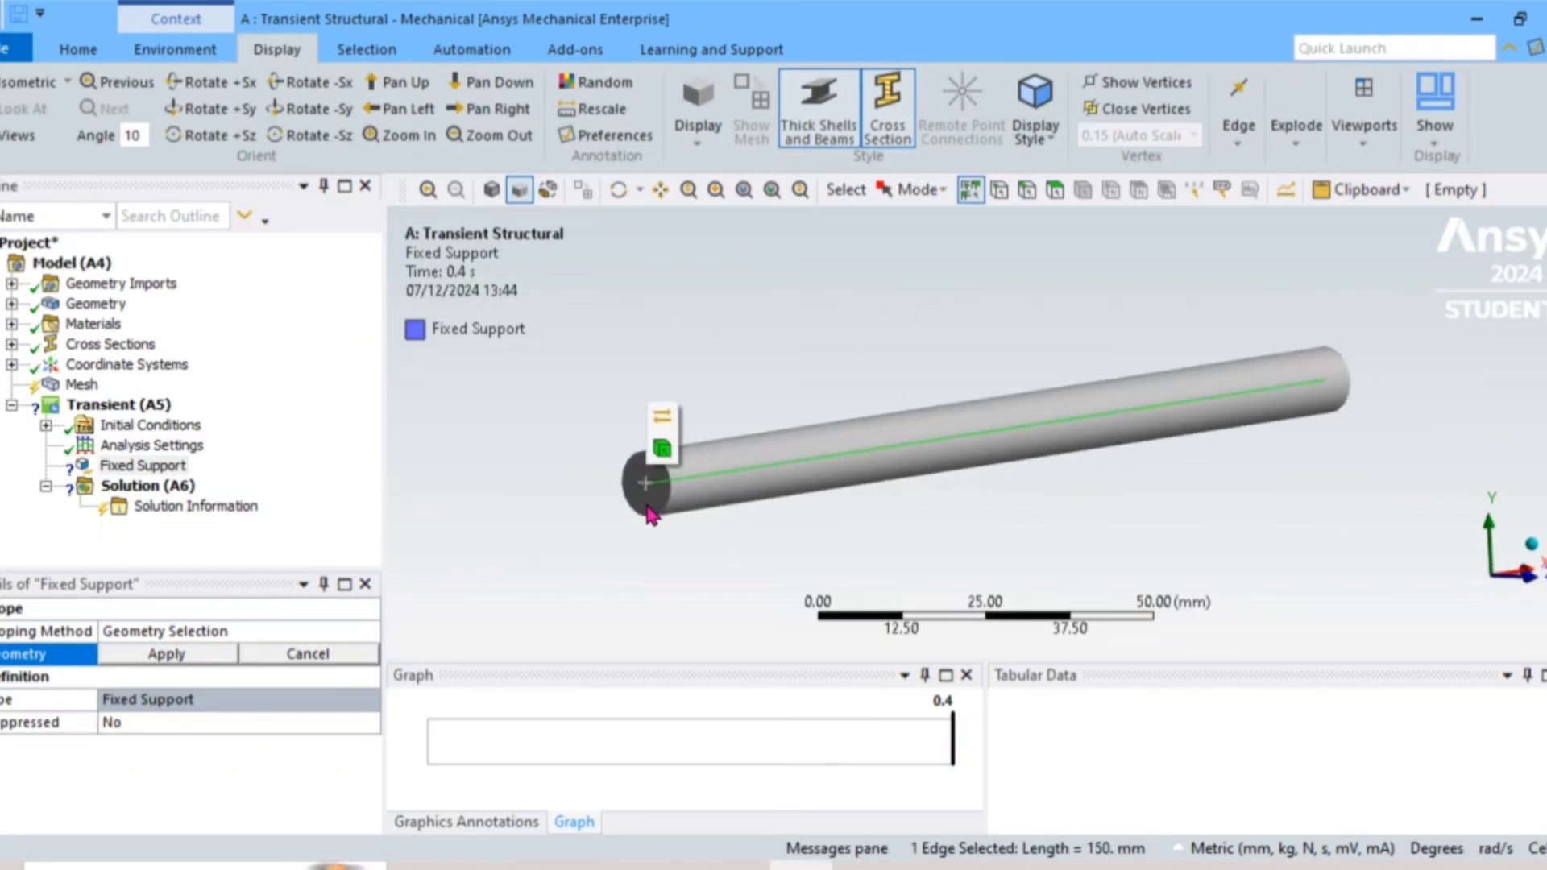
left_click(999, 189)
left_click(673, 511)
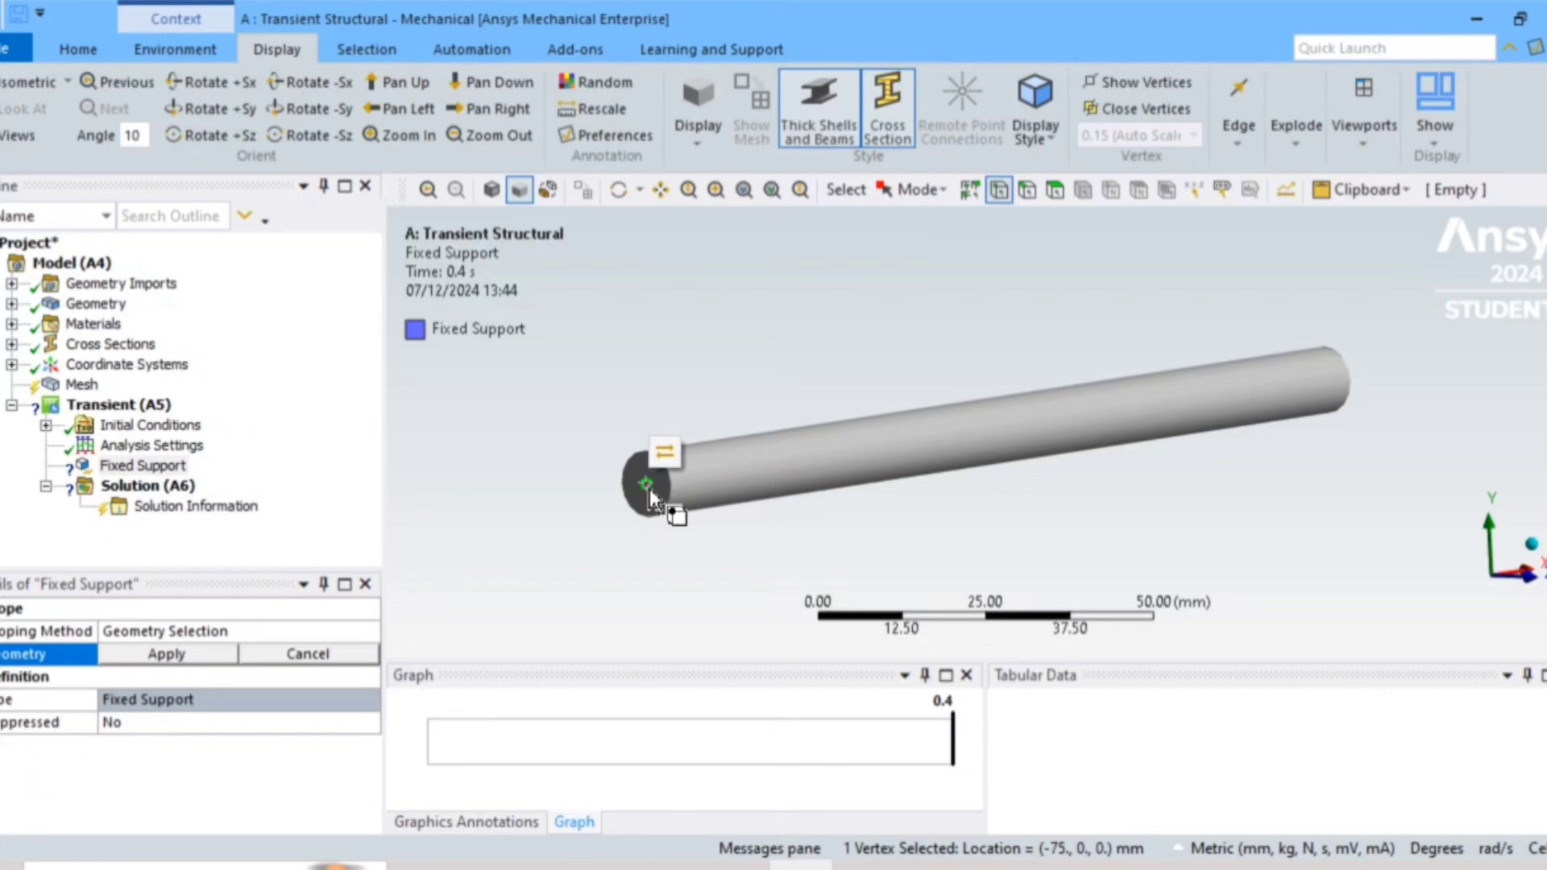
left_click(179, 658)
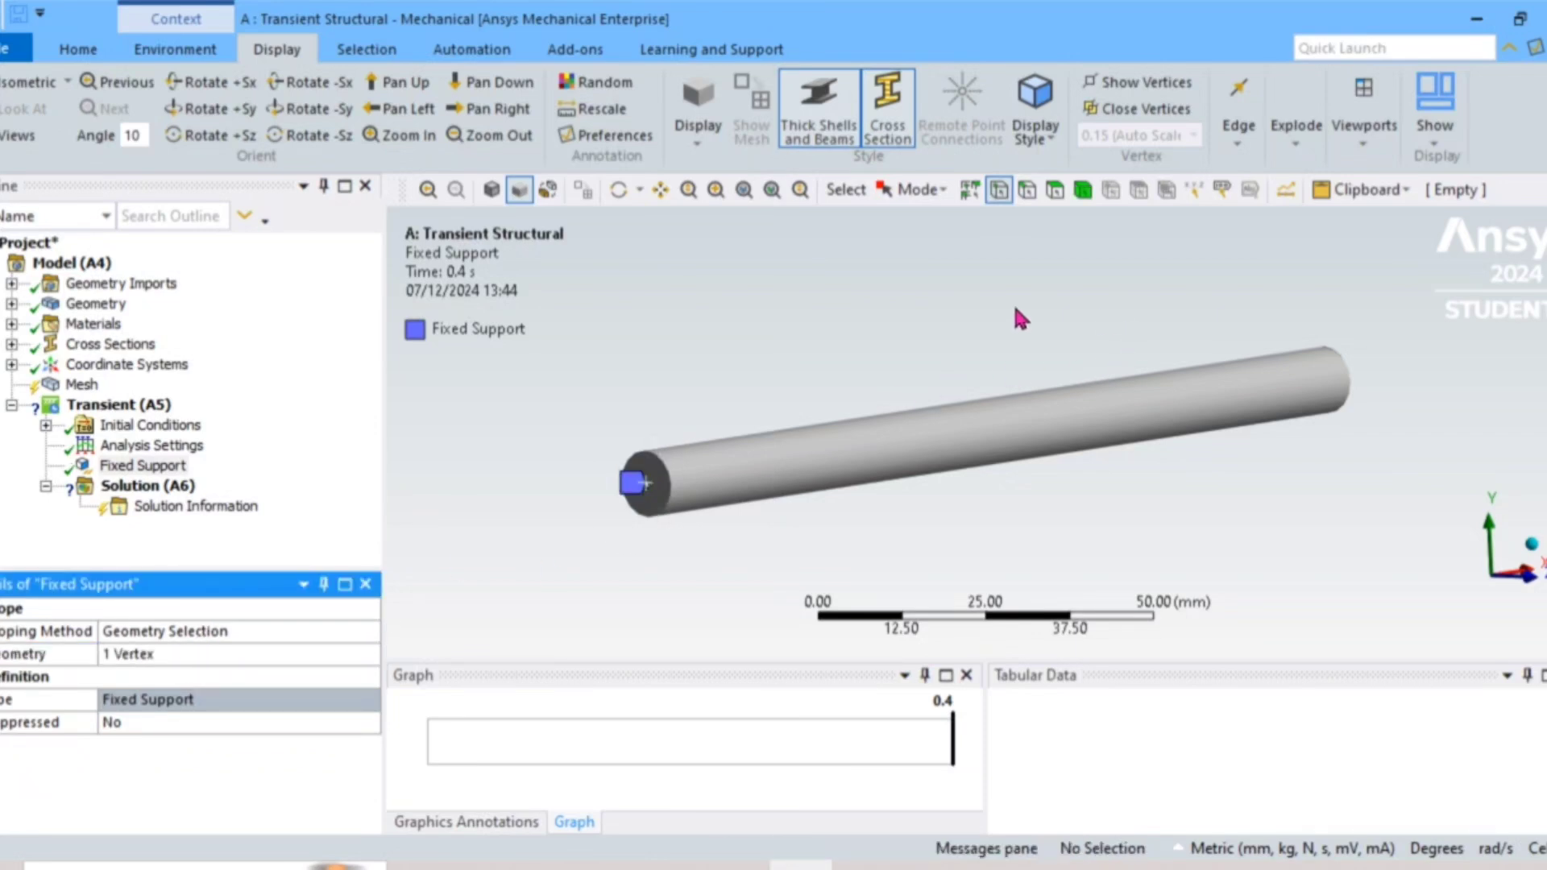
Add a force, pick the beam's end vertex on the positive X side, and define the force by components.
right_click(142, 457)
mouse_move(241, 462)
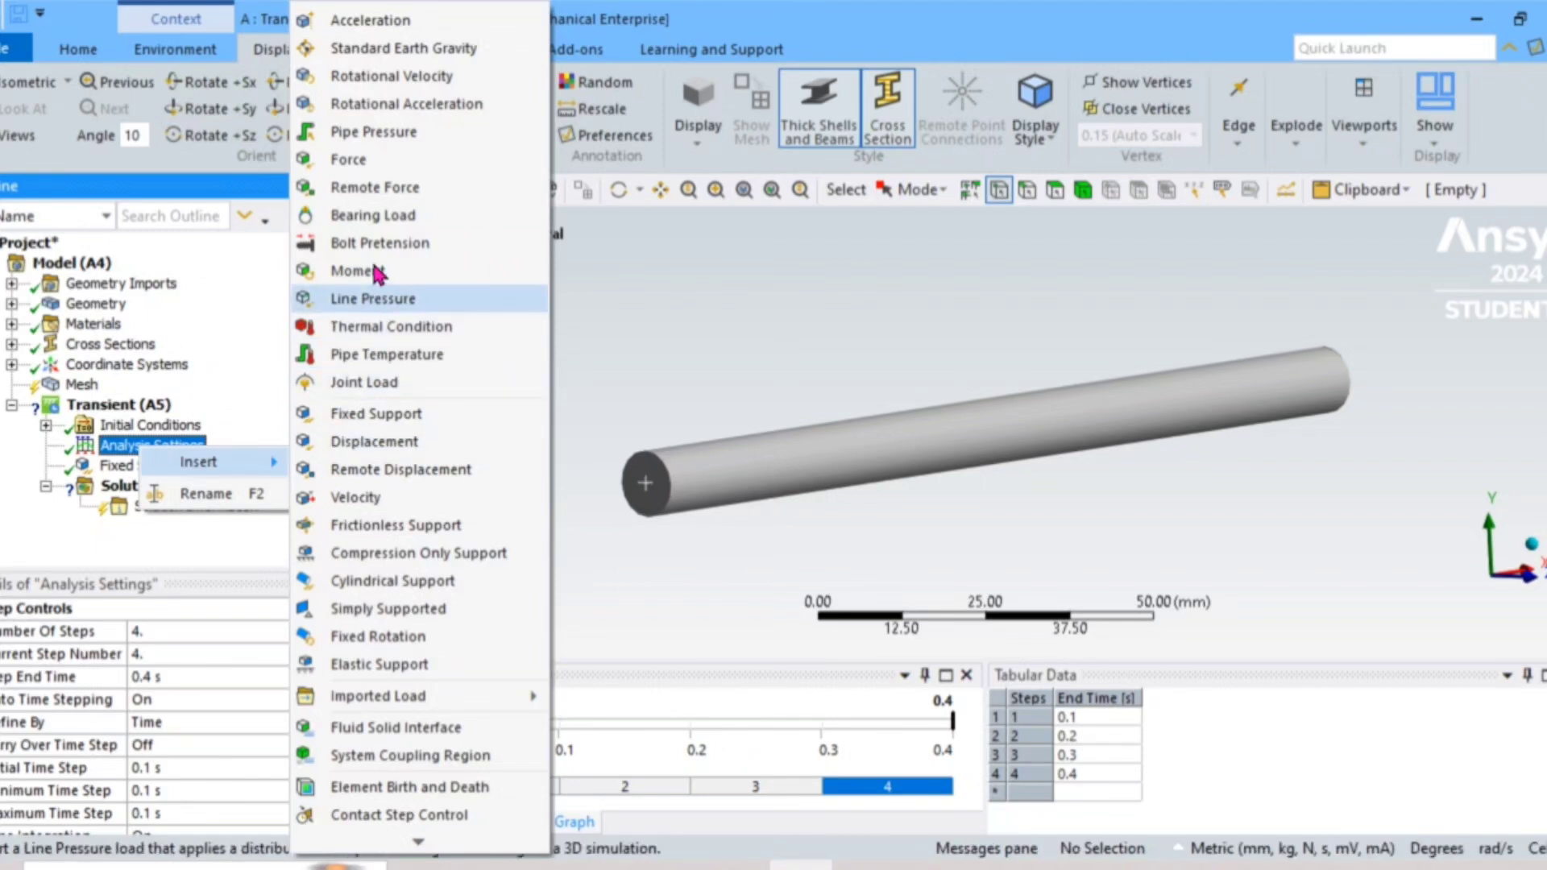
left_click(369, 161)
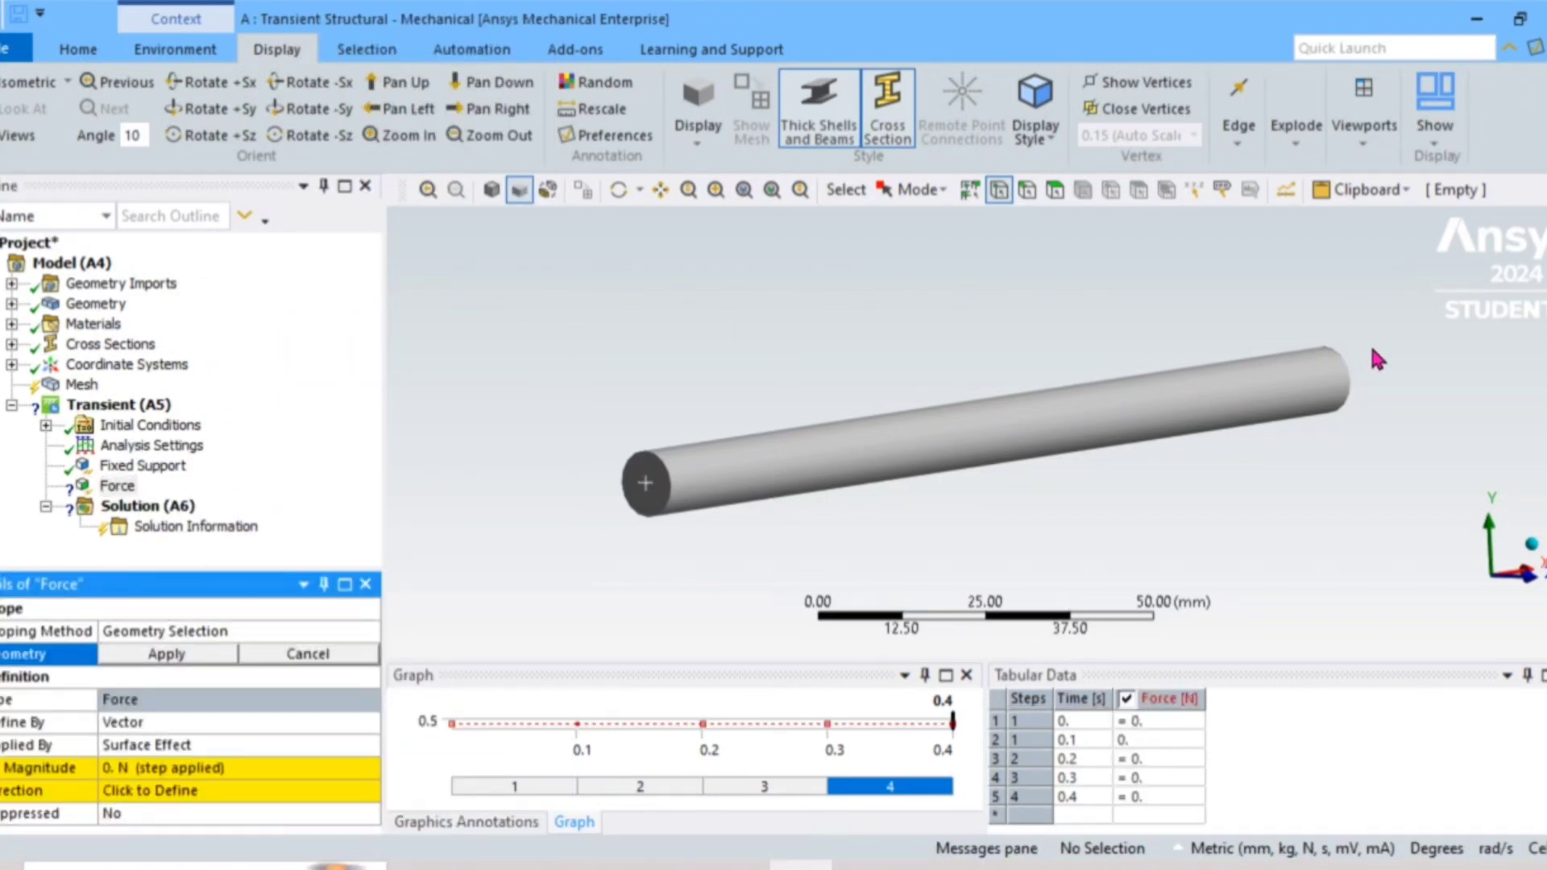
middle_click_drag(1378, 360, 1410, 398)
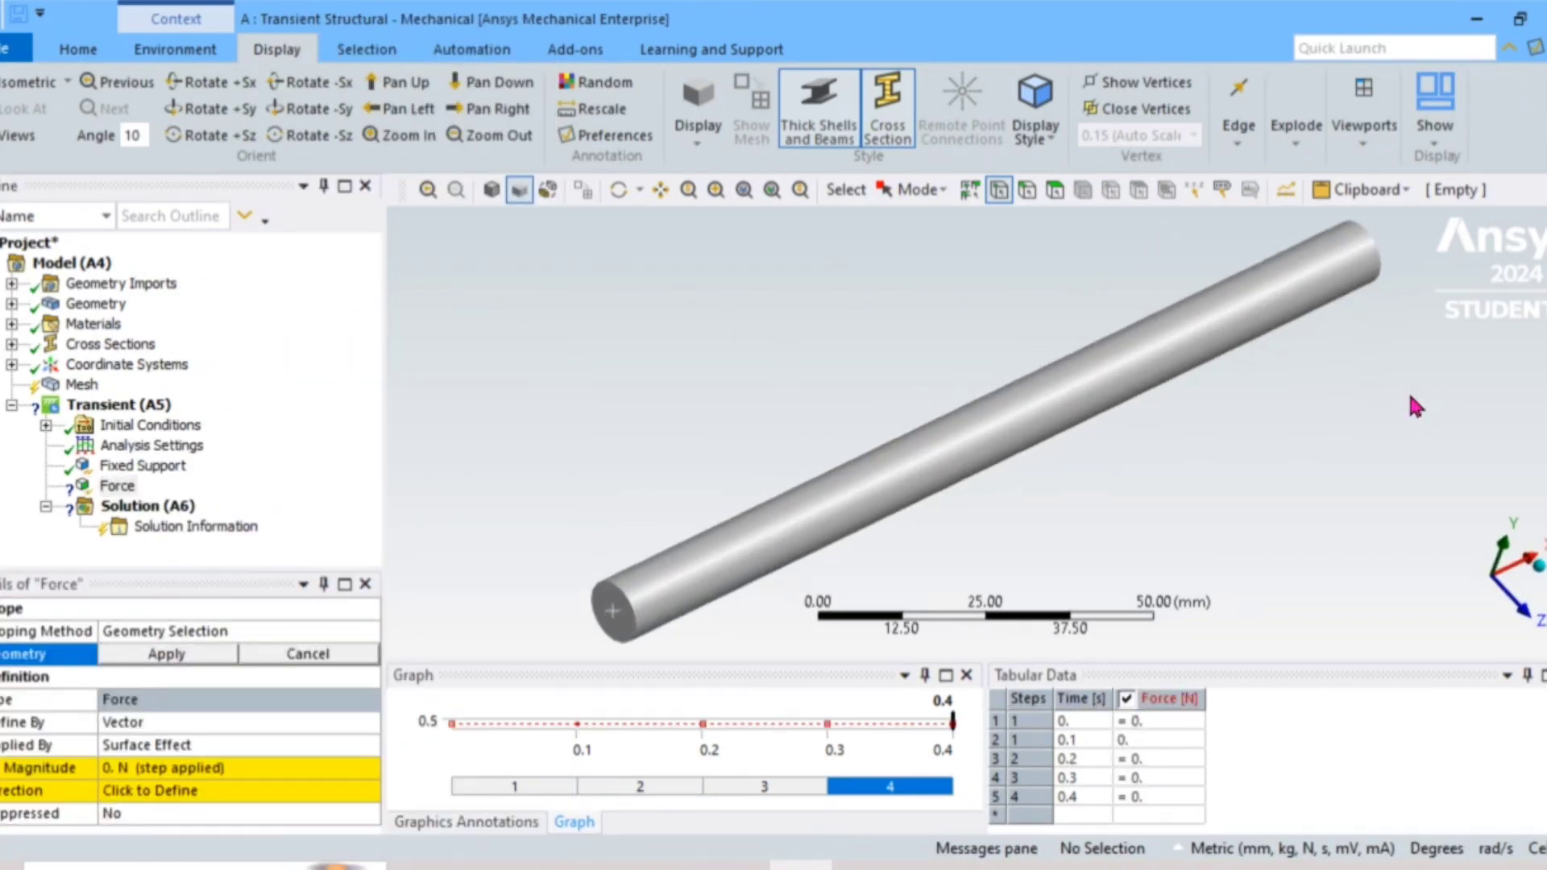
left_click(1360, 255)
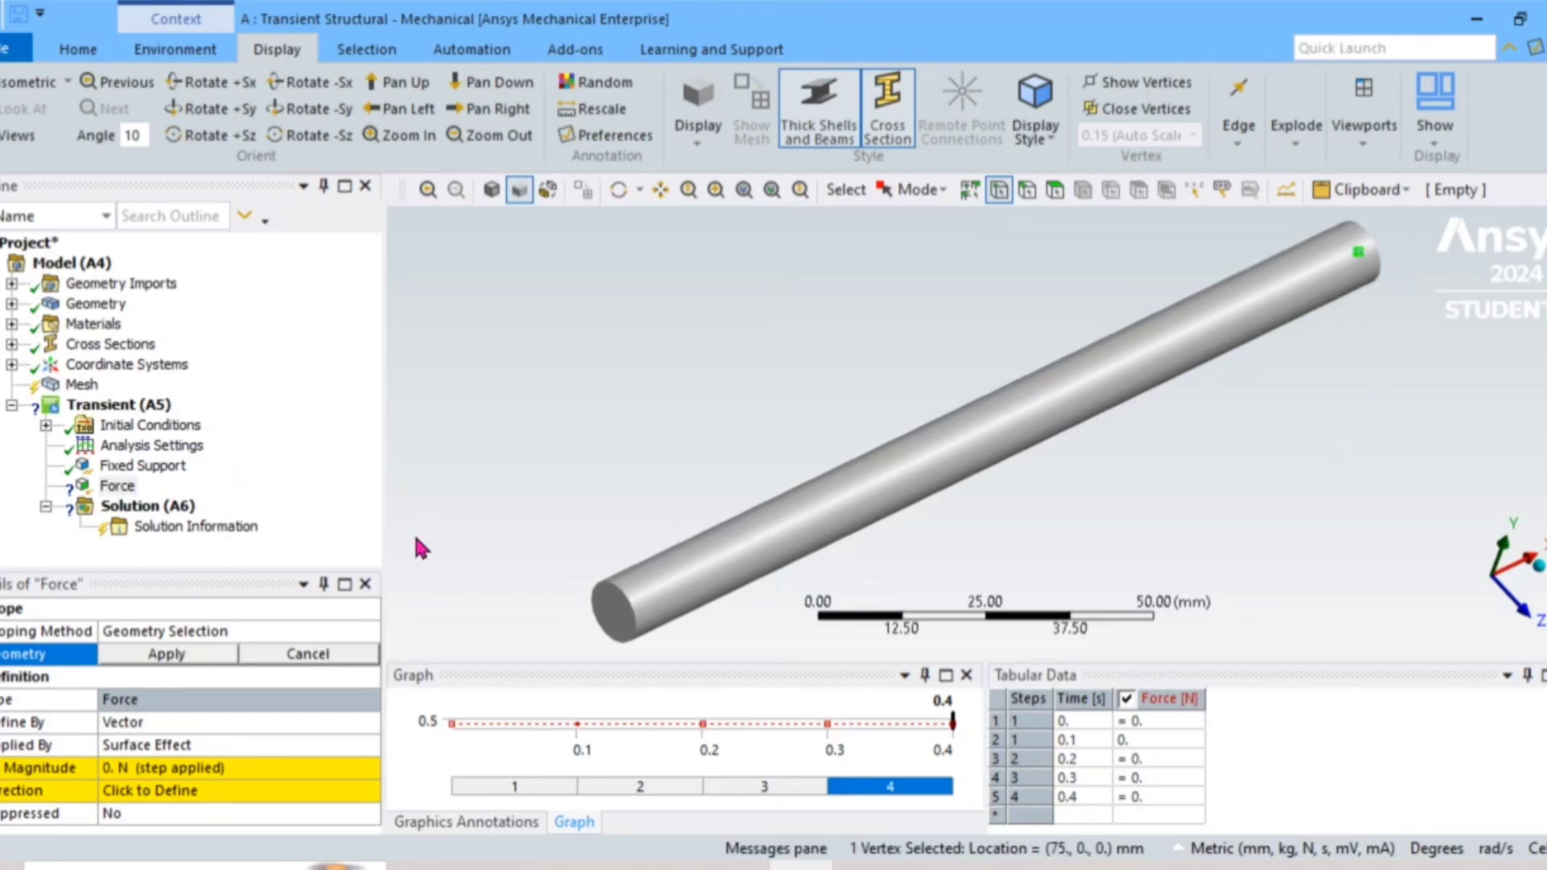
left_click(202, 724)
left_click(367, 723)
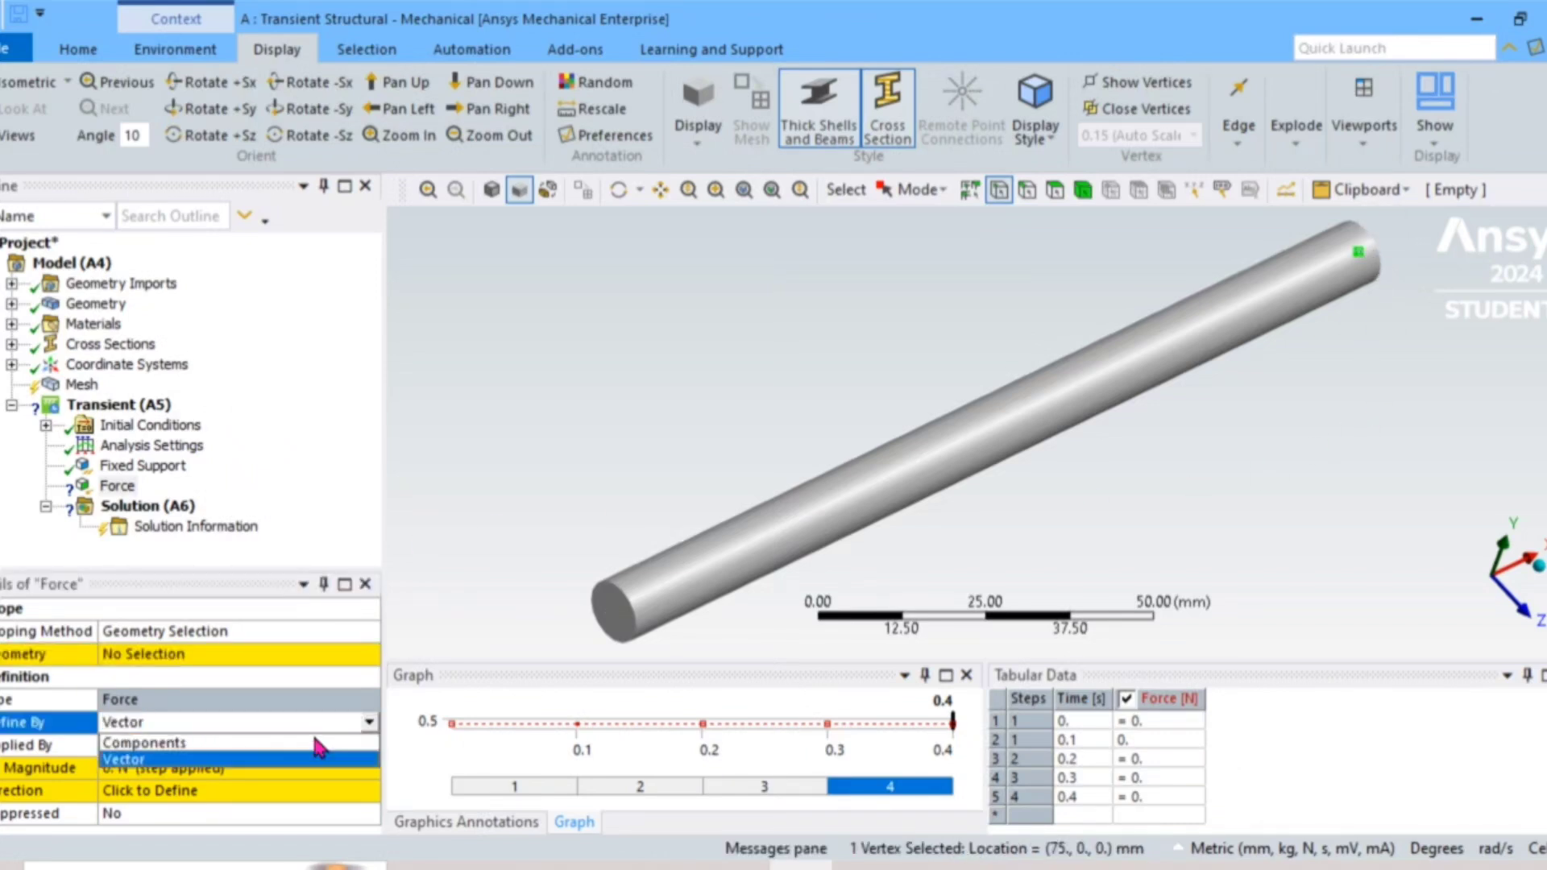
left_click(194, 742)
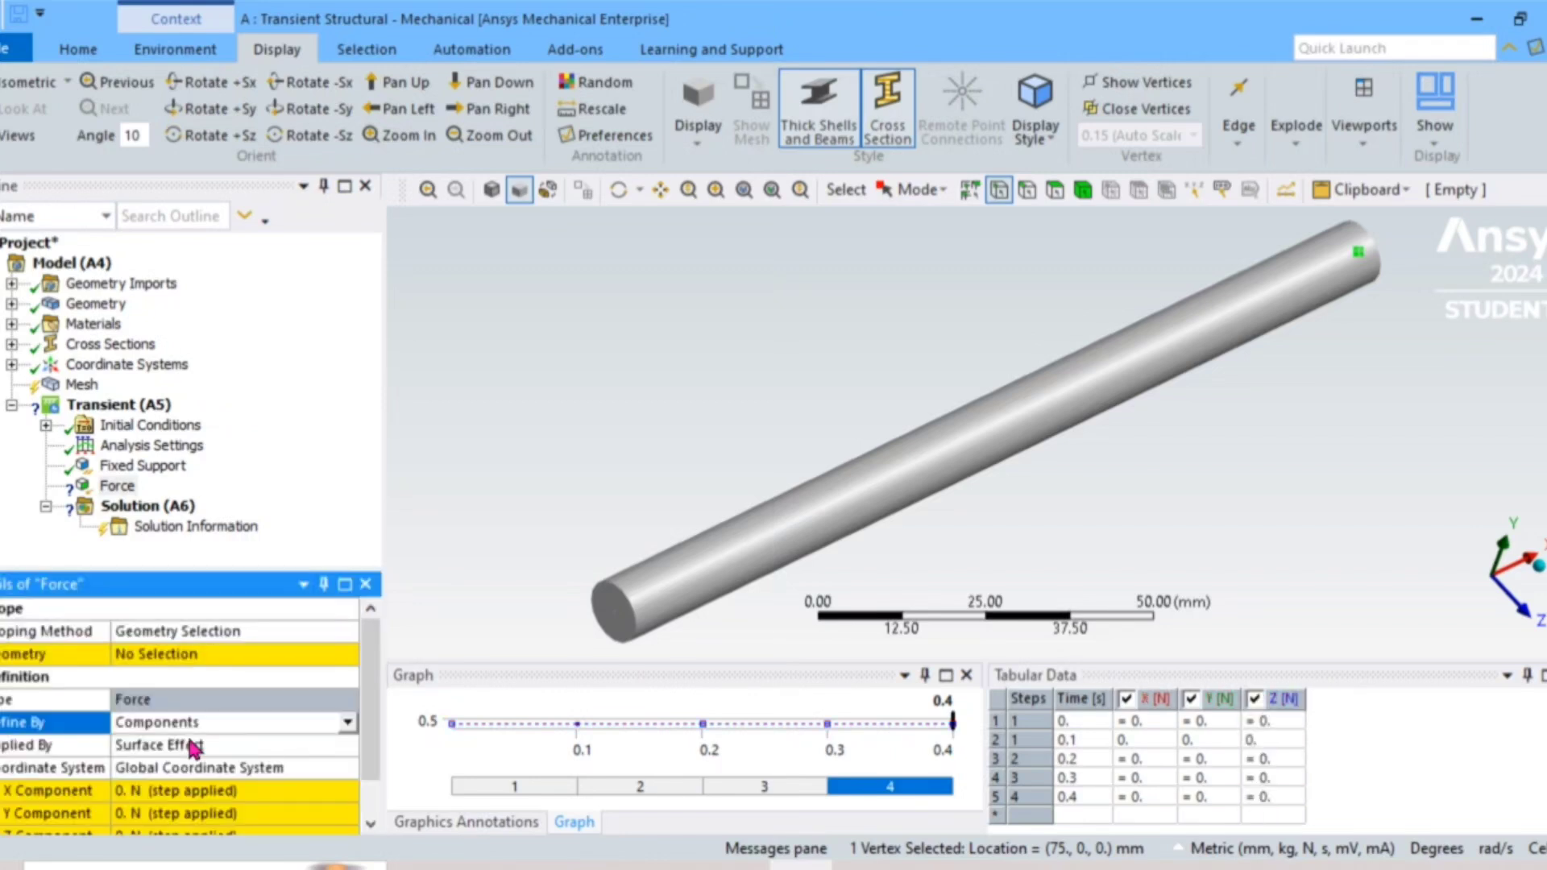
Change the force's Y component from a constant to tabular data over time.
scroll(189, 757, "down", 1)
left_click(166, 767)
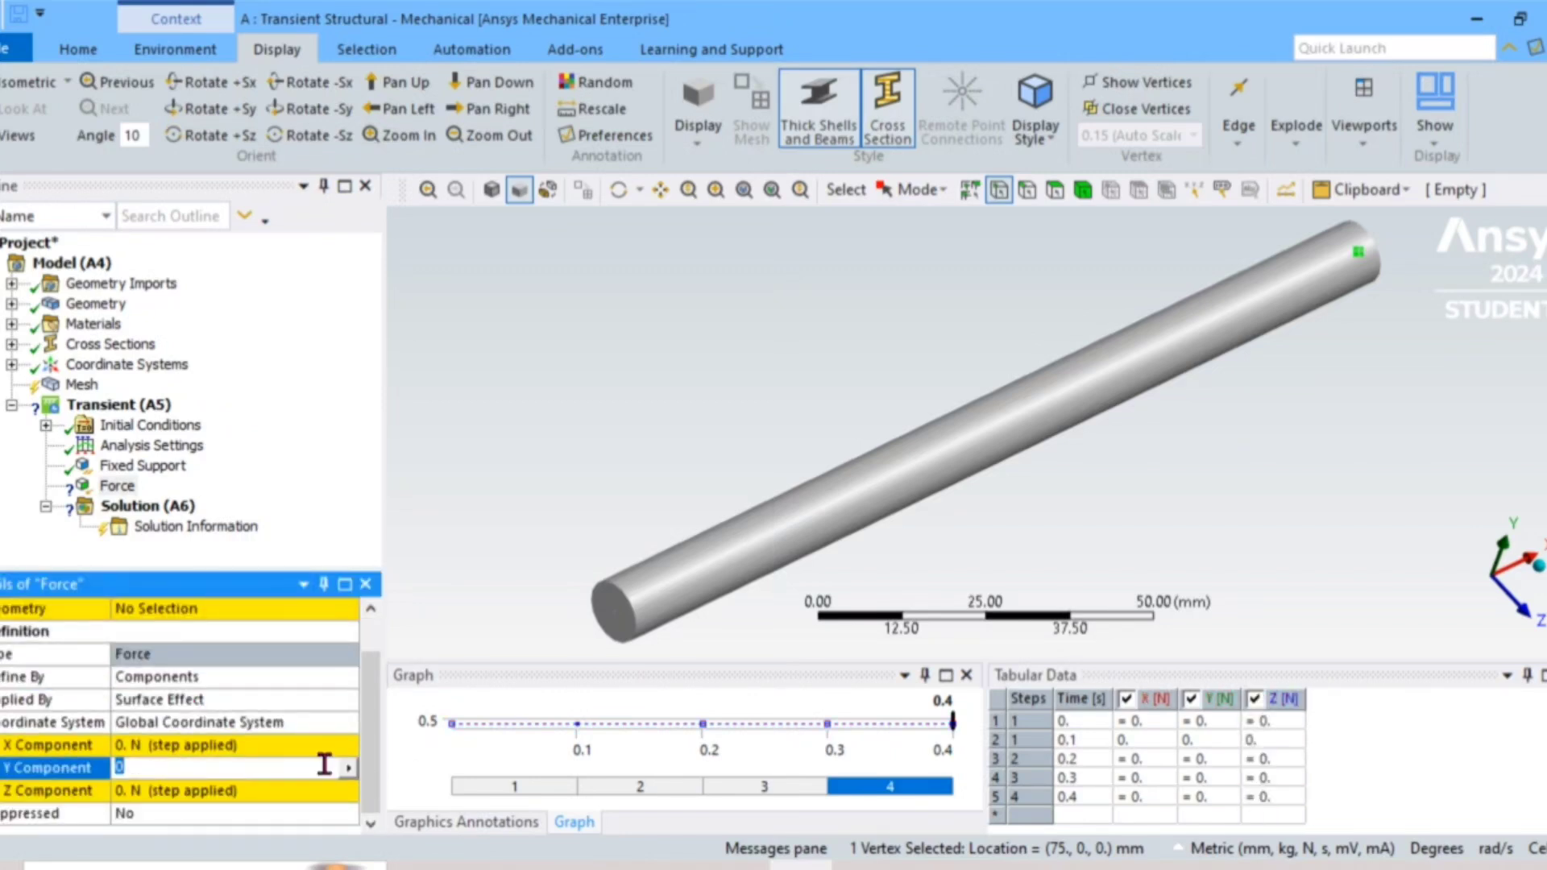
left_click(349, 768)
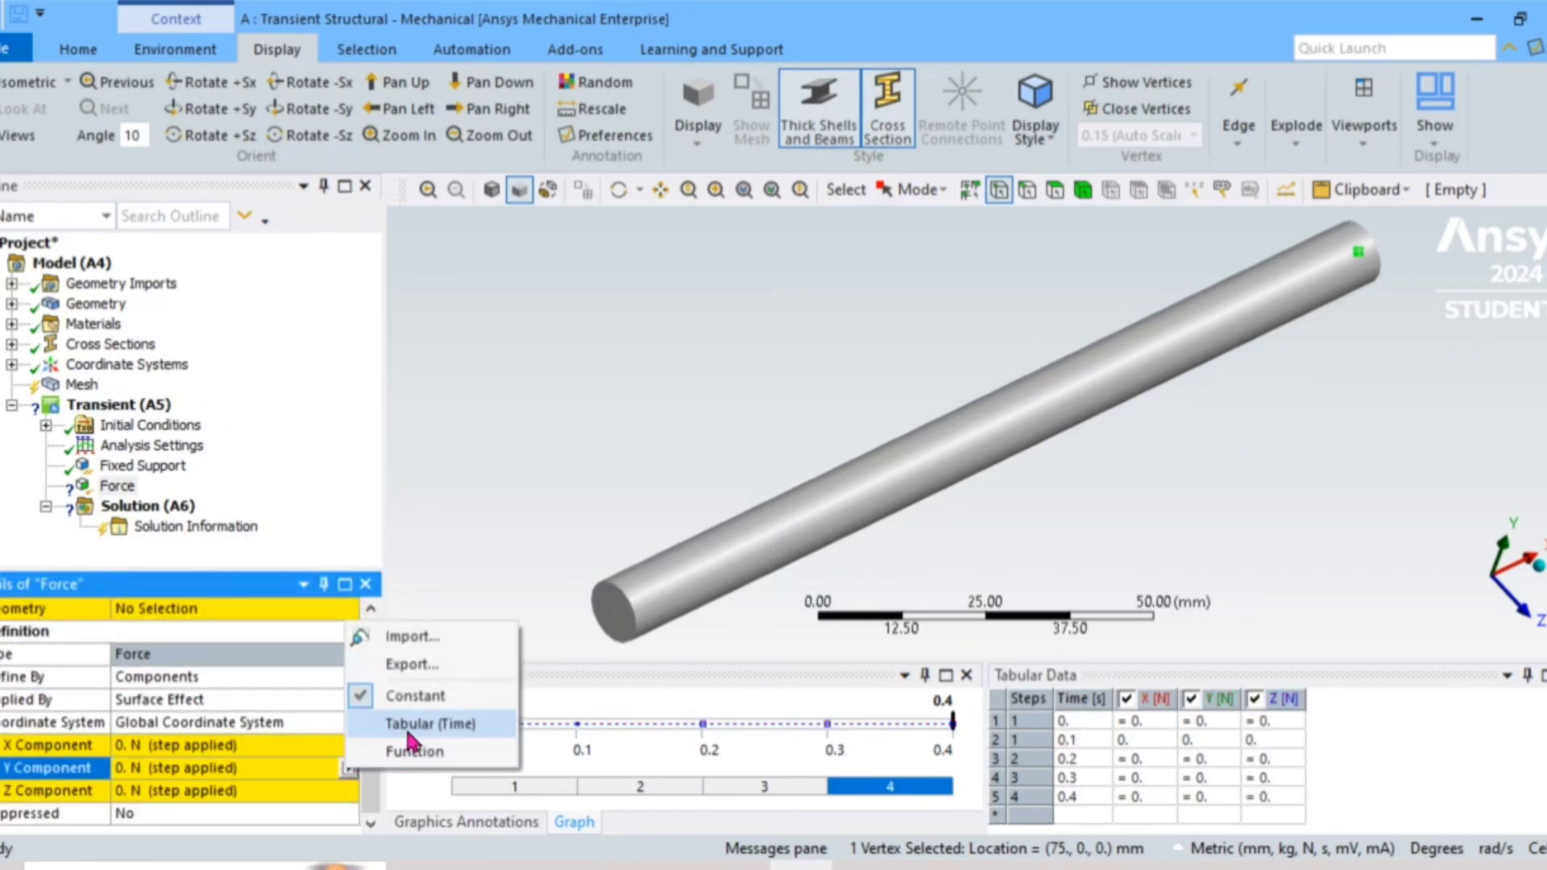
left_click(410, 726)
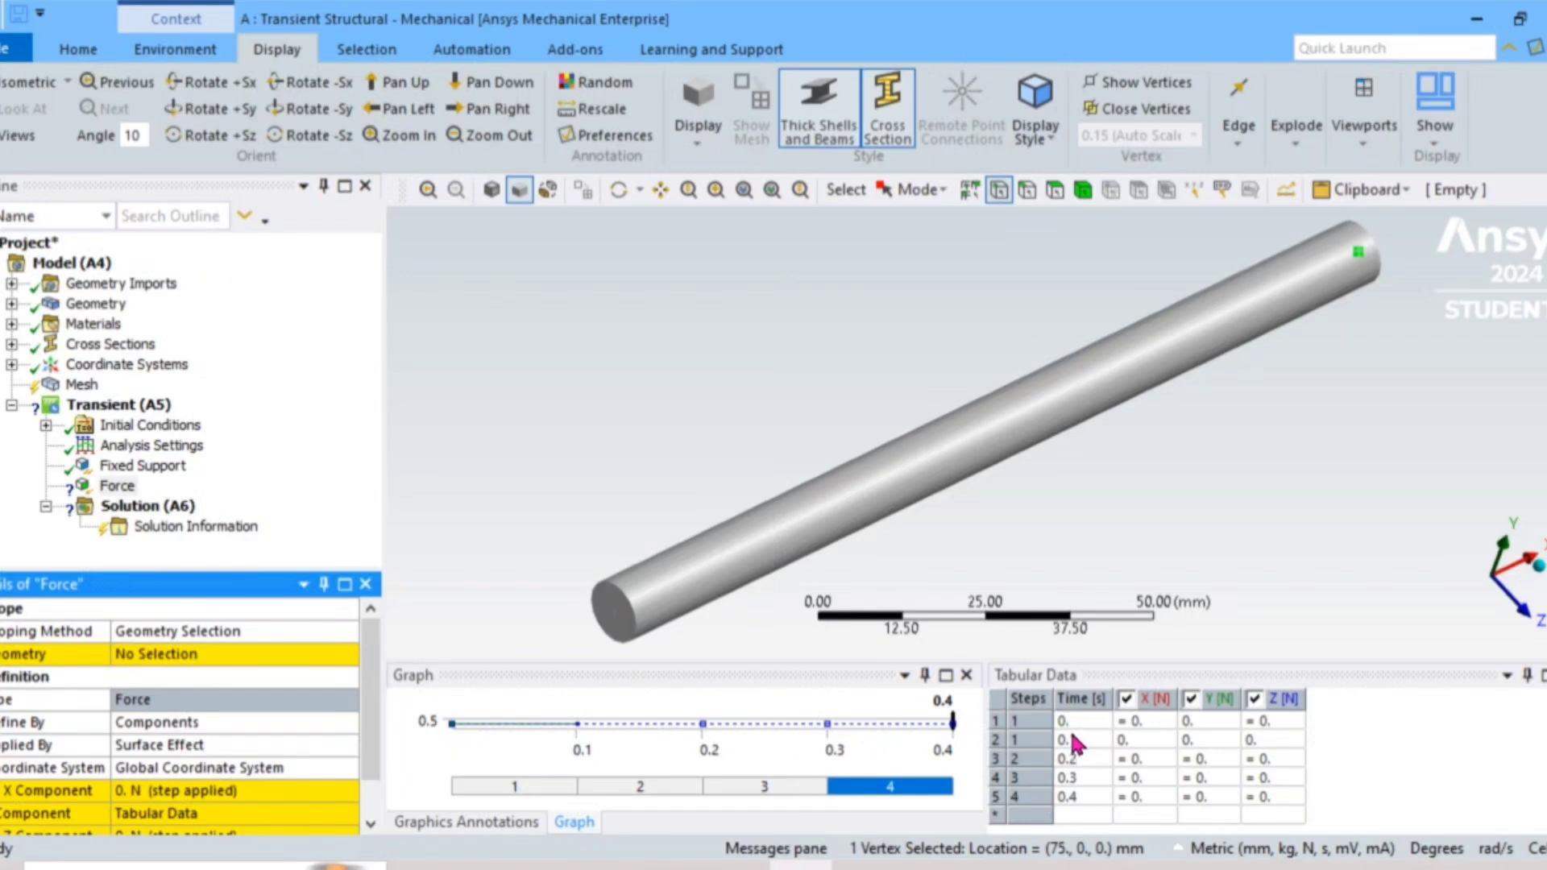
Enter Y force values of -1000 N at 0.1 s, -2000 N at 0.2 s and -3000 N at 0.3 s.
left_click(1194, 740)
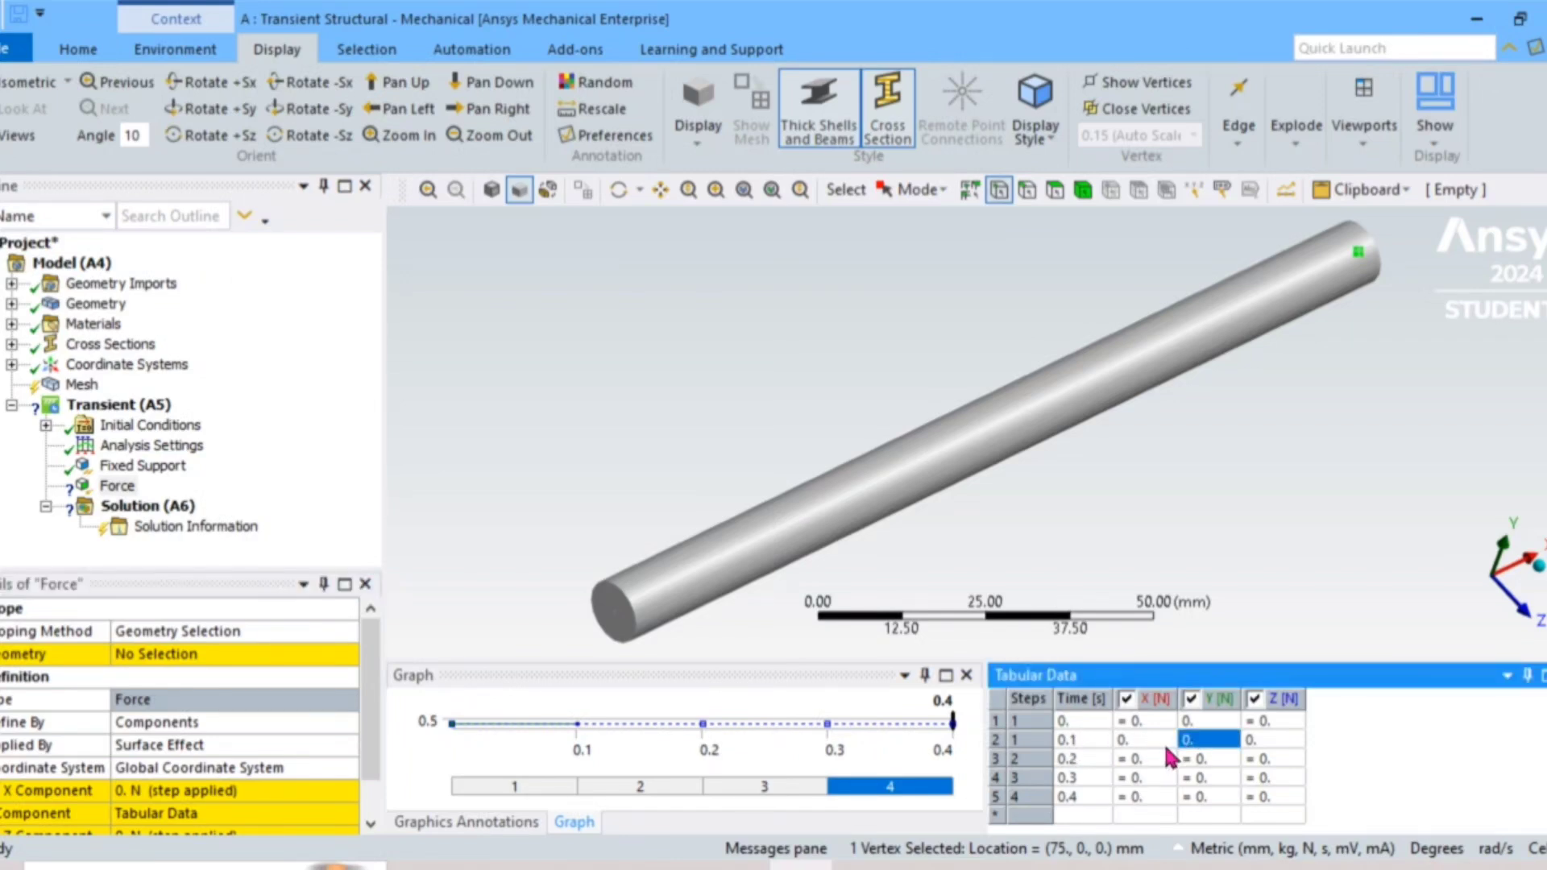
type("-1000")
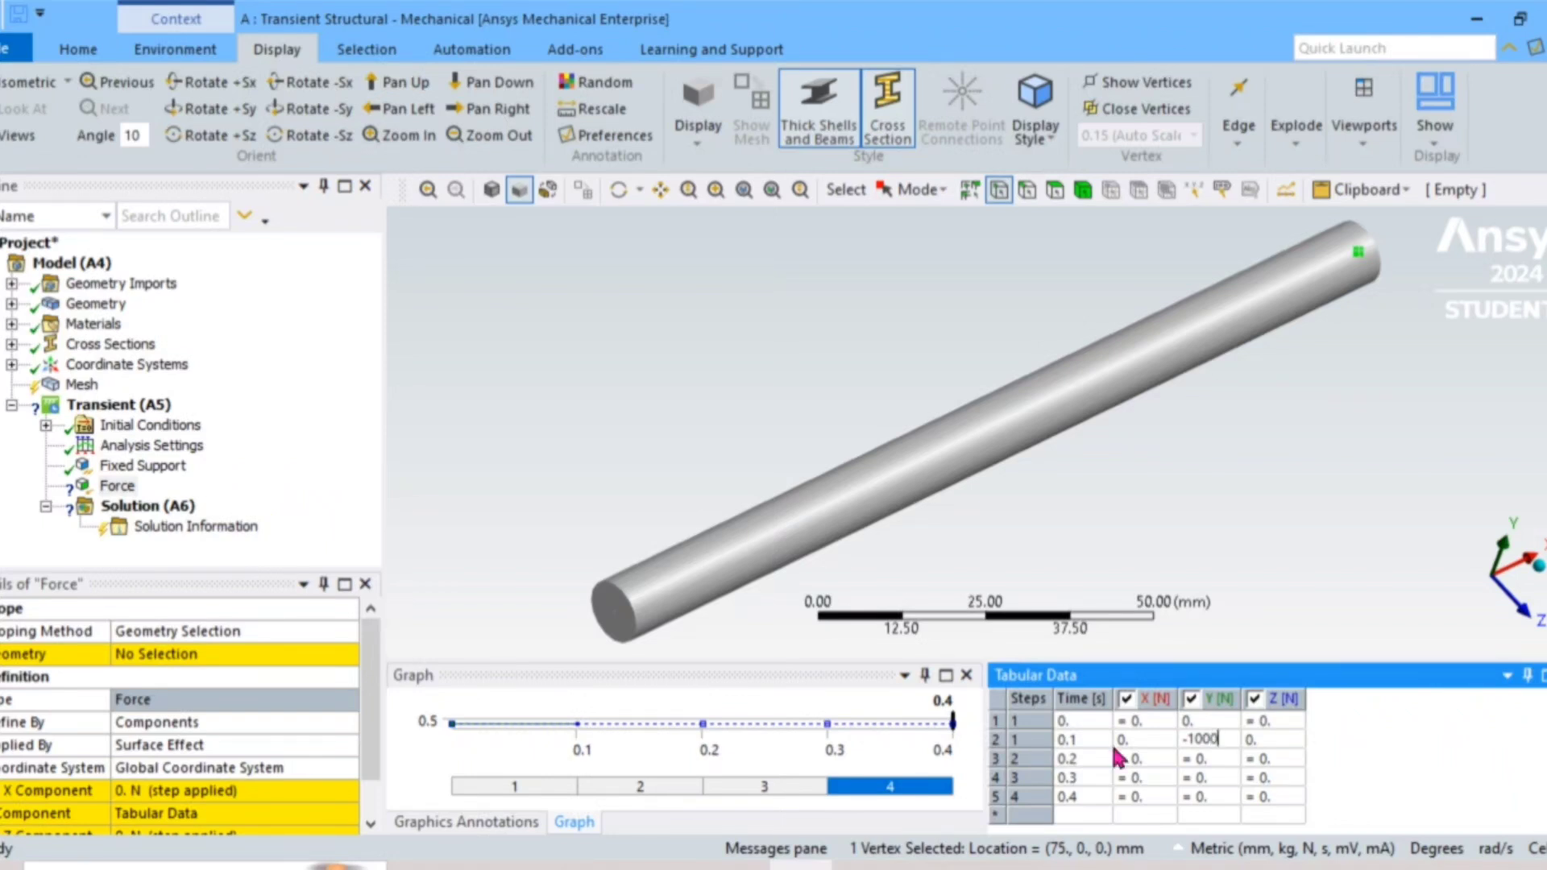
left_click(1204, 765)
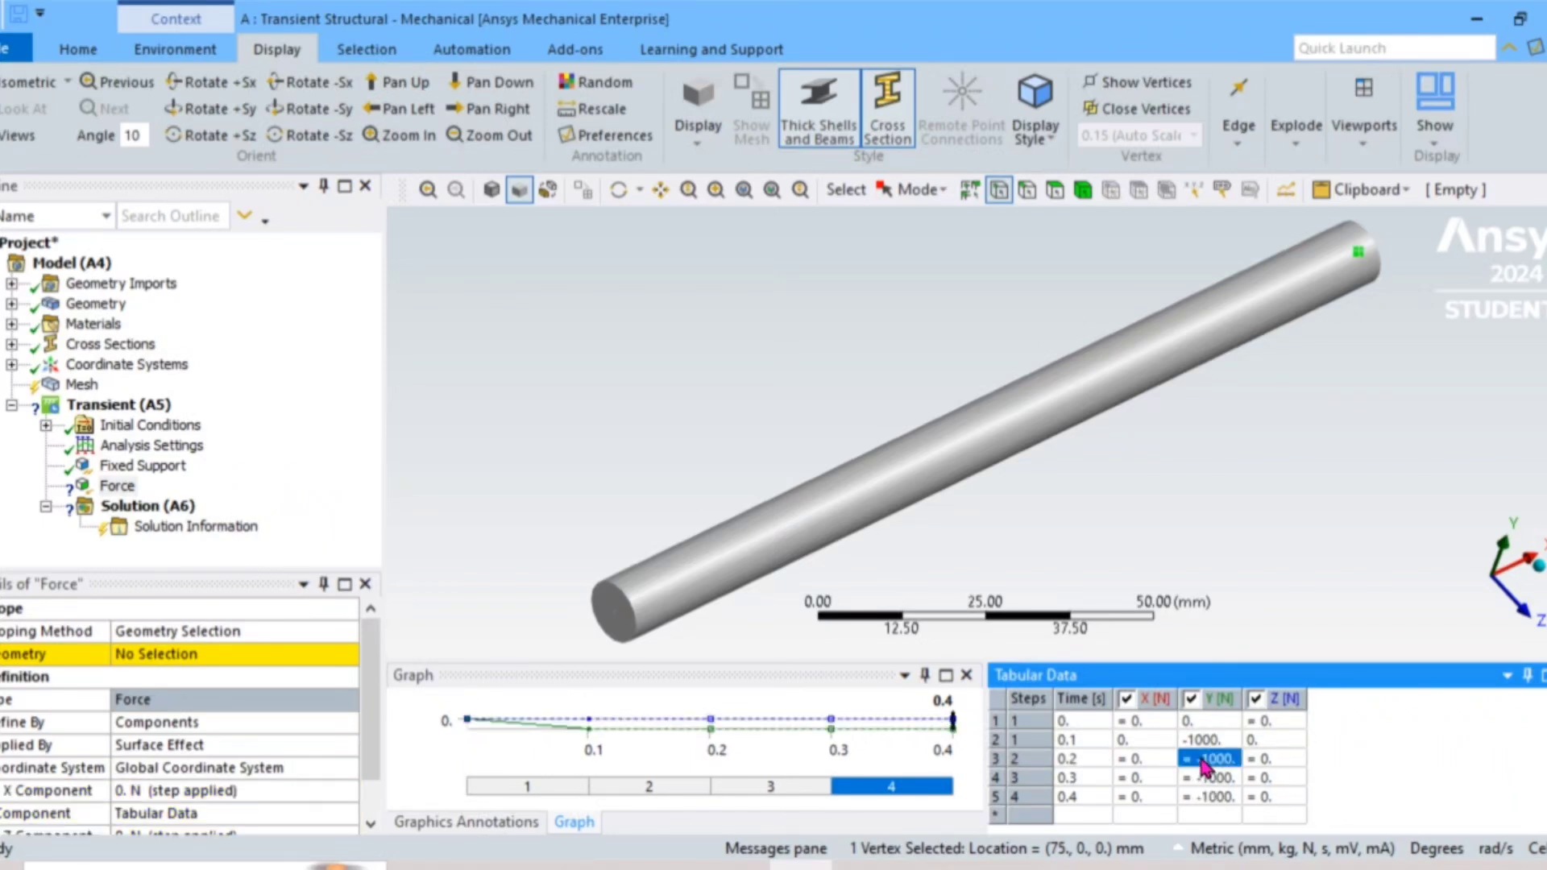
type("-")
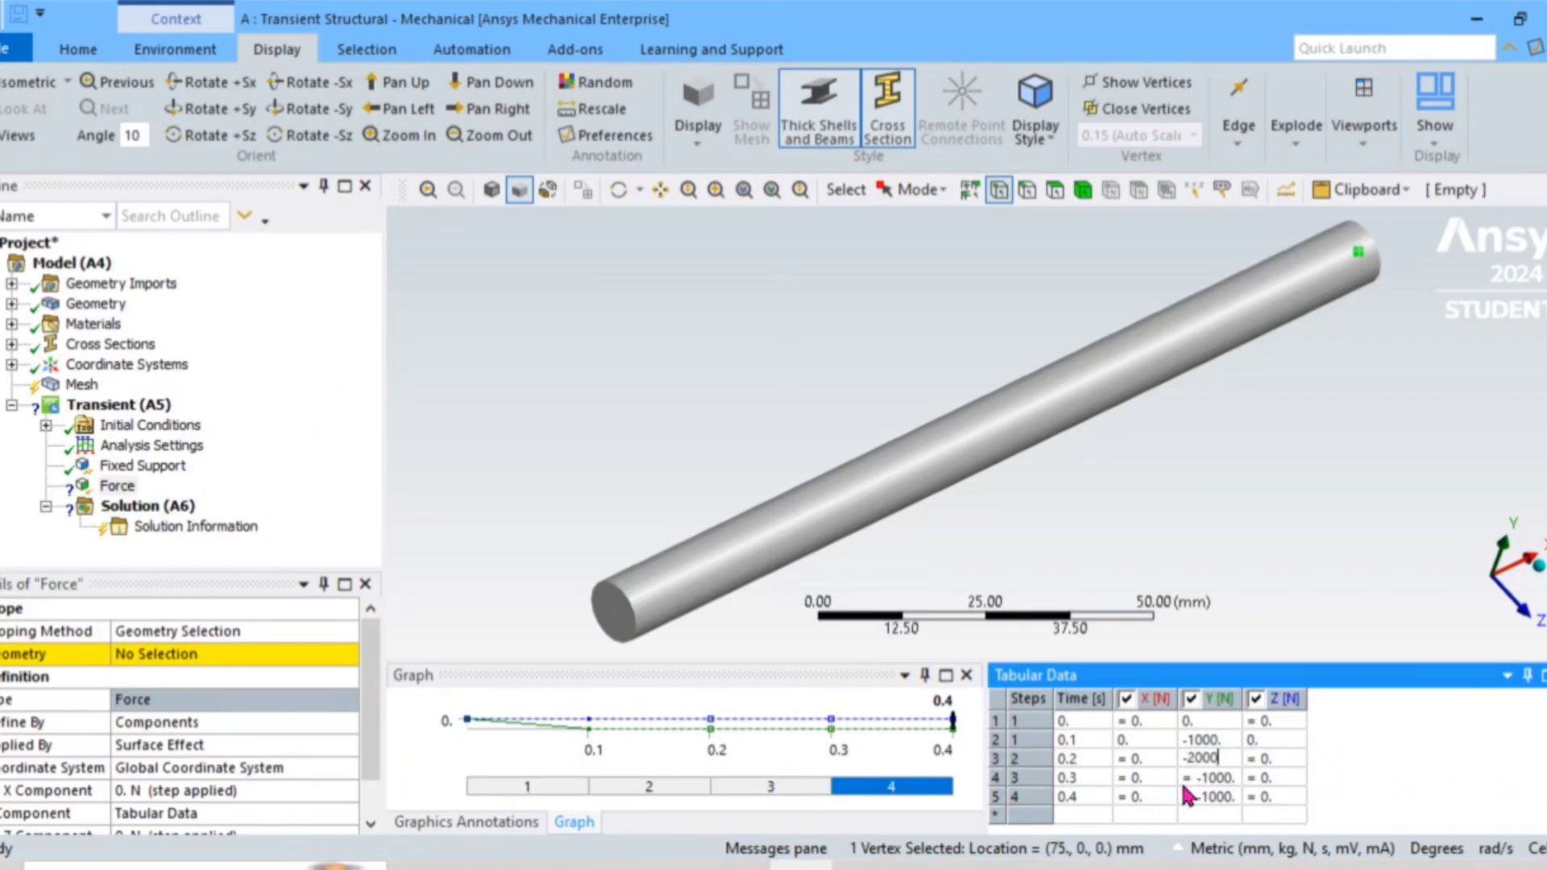
left_click(1209, 779)
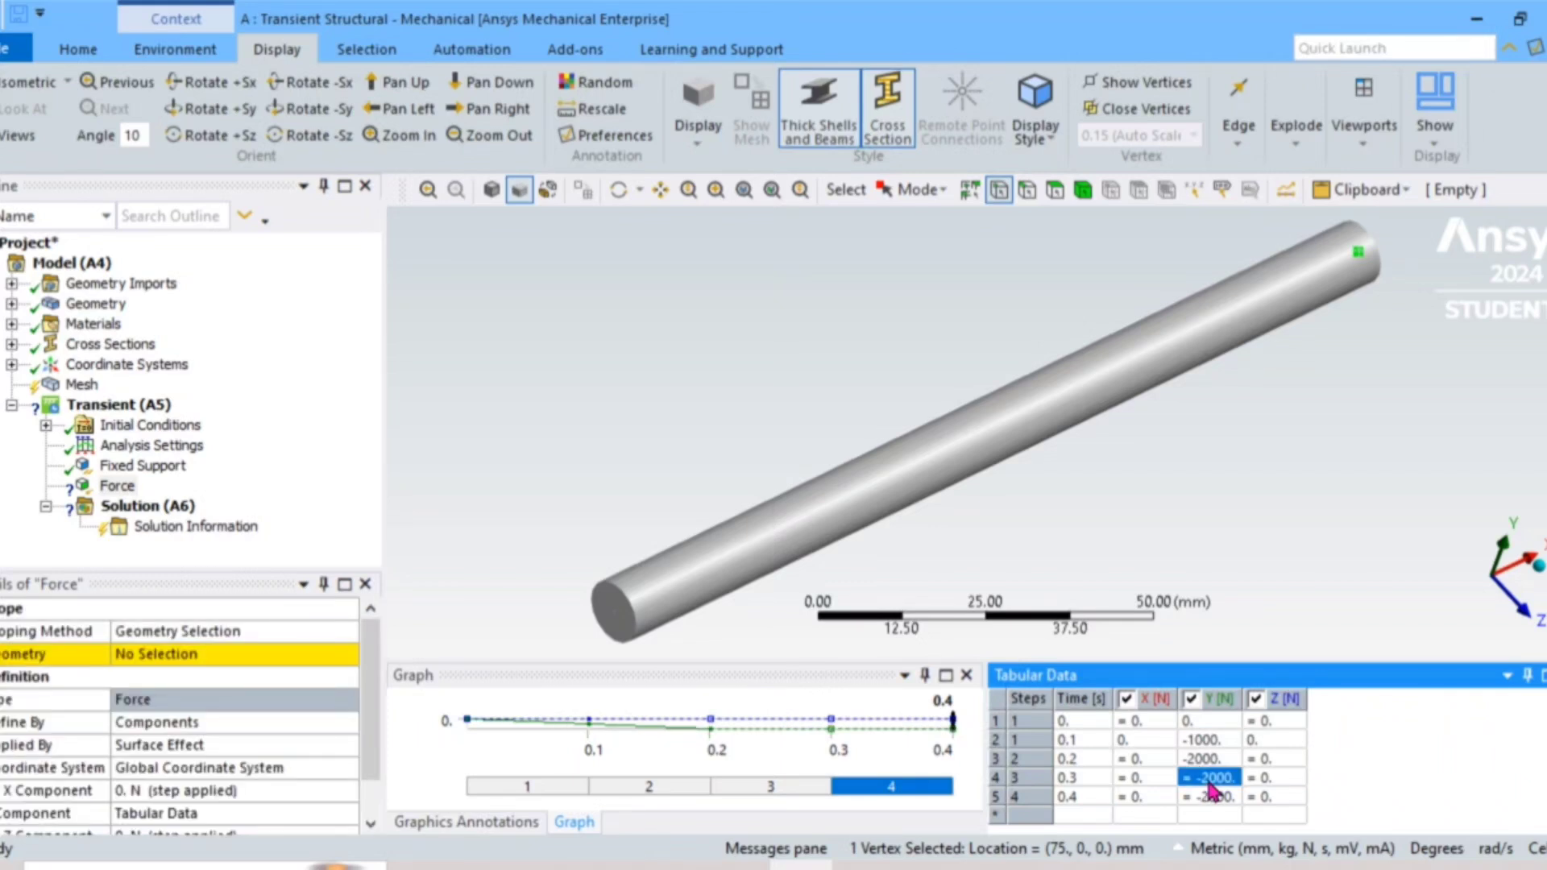
type("-3")
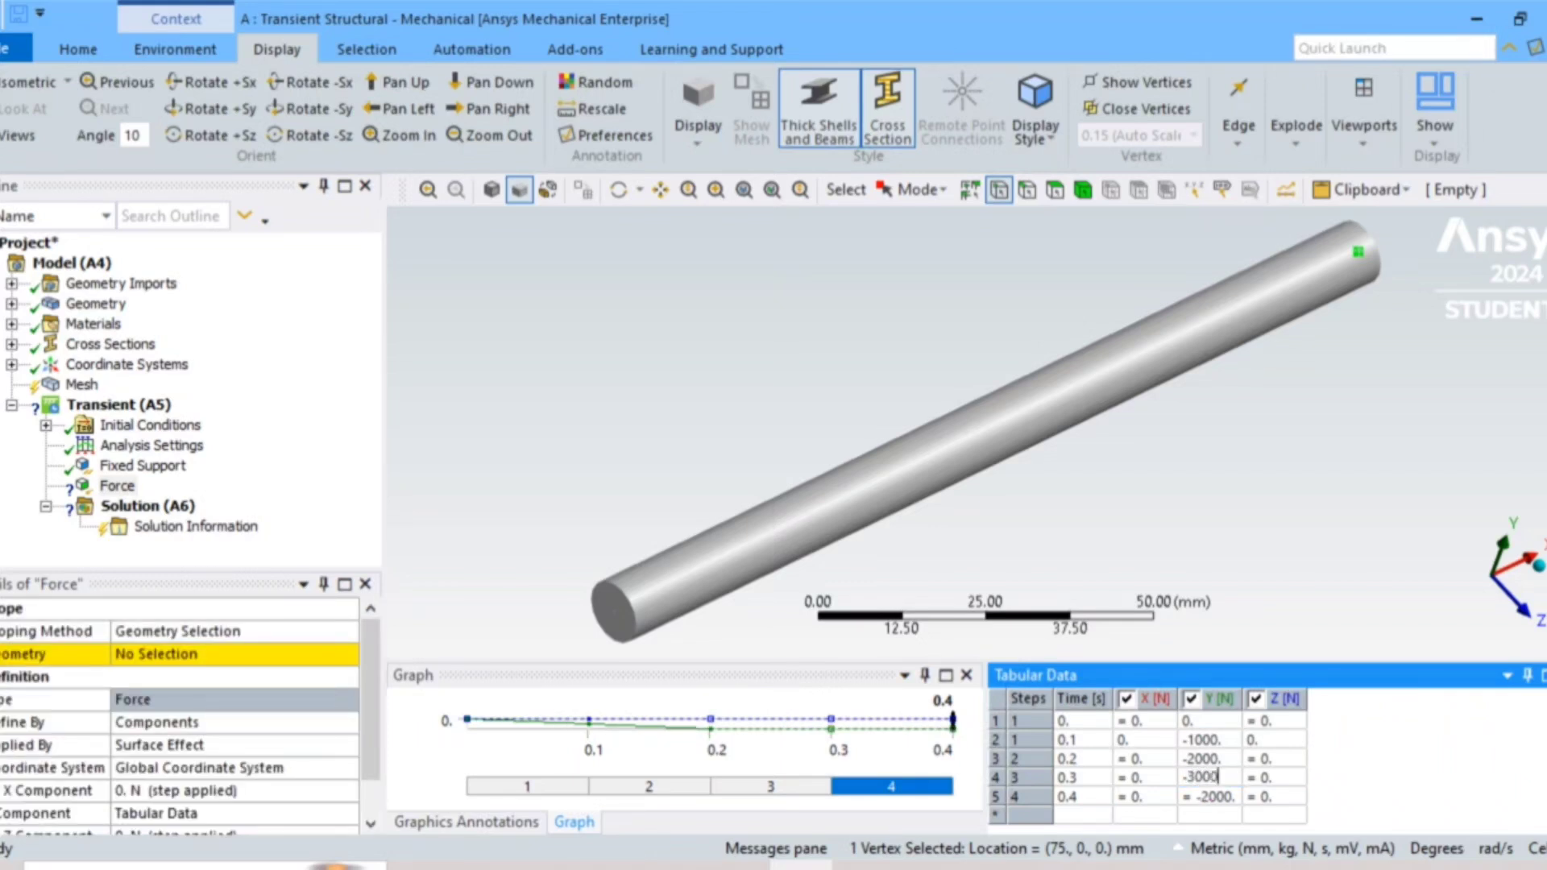
left_click(1207, 797)
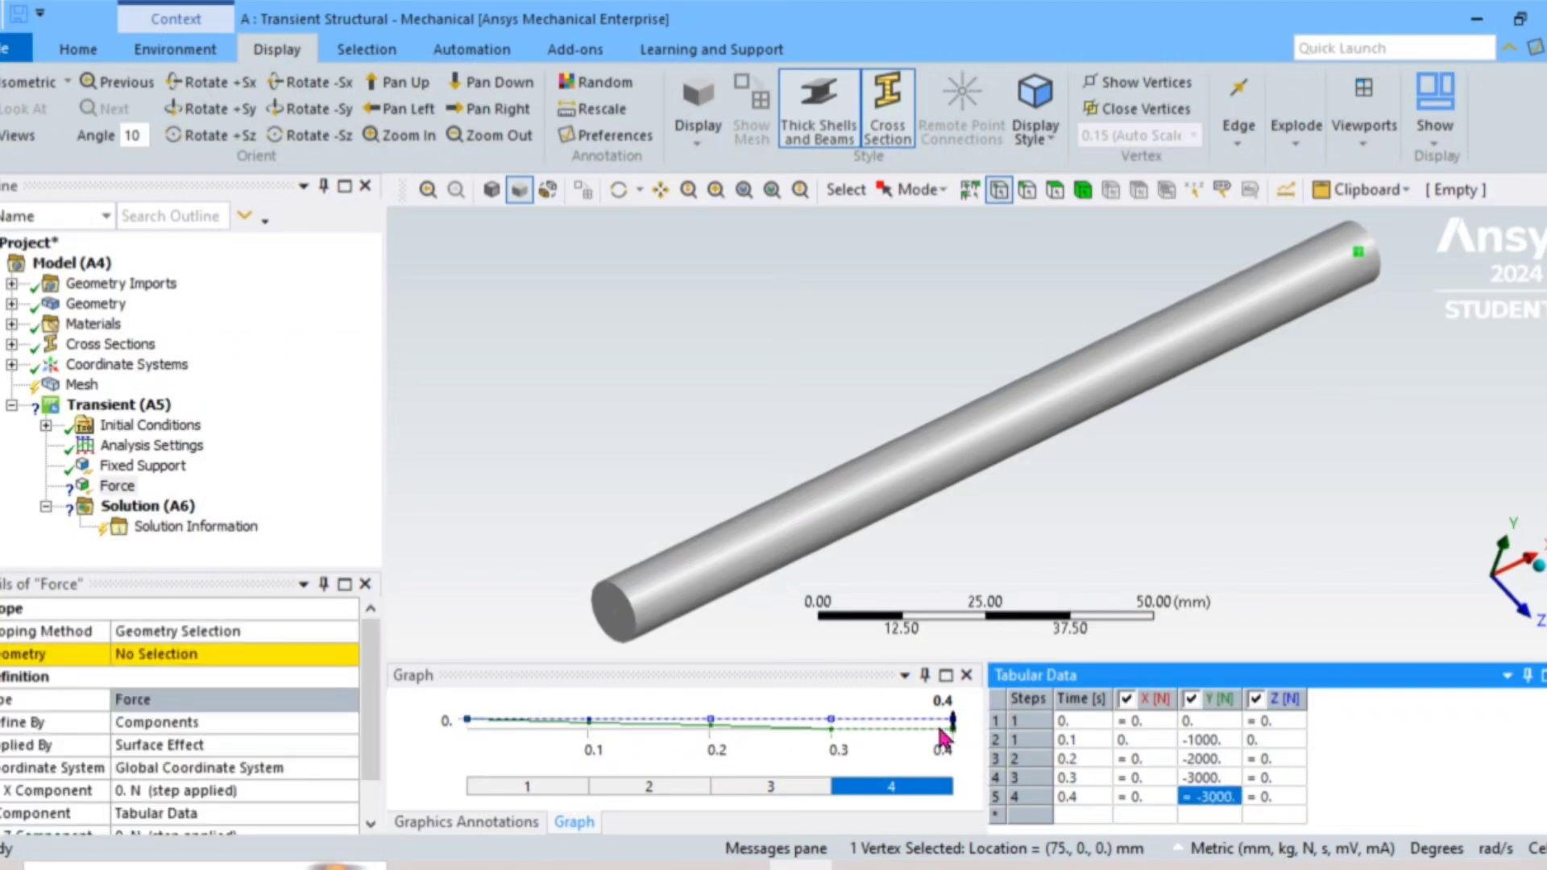
Apply the picked end vertex as the force's geometry and display the fixed support and force together on the beam.
left_click(154, 655)
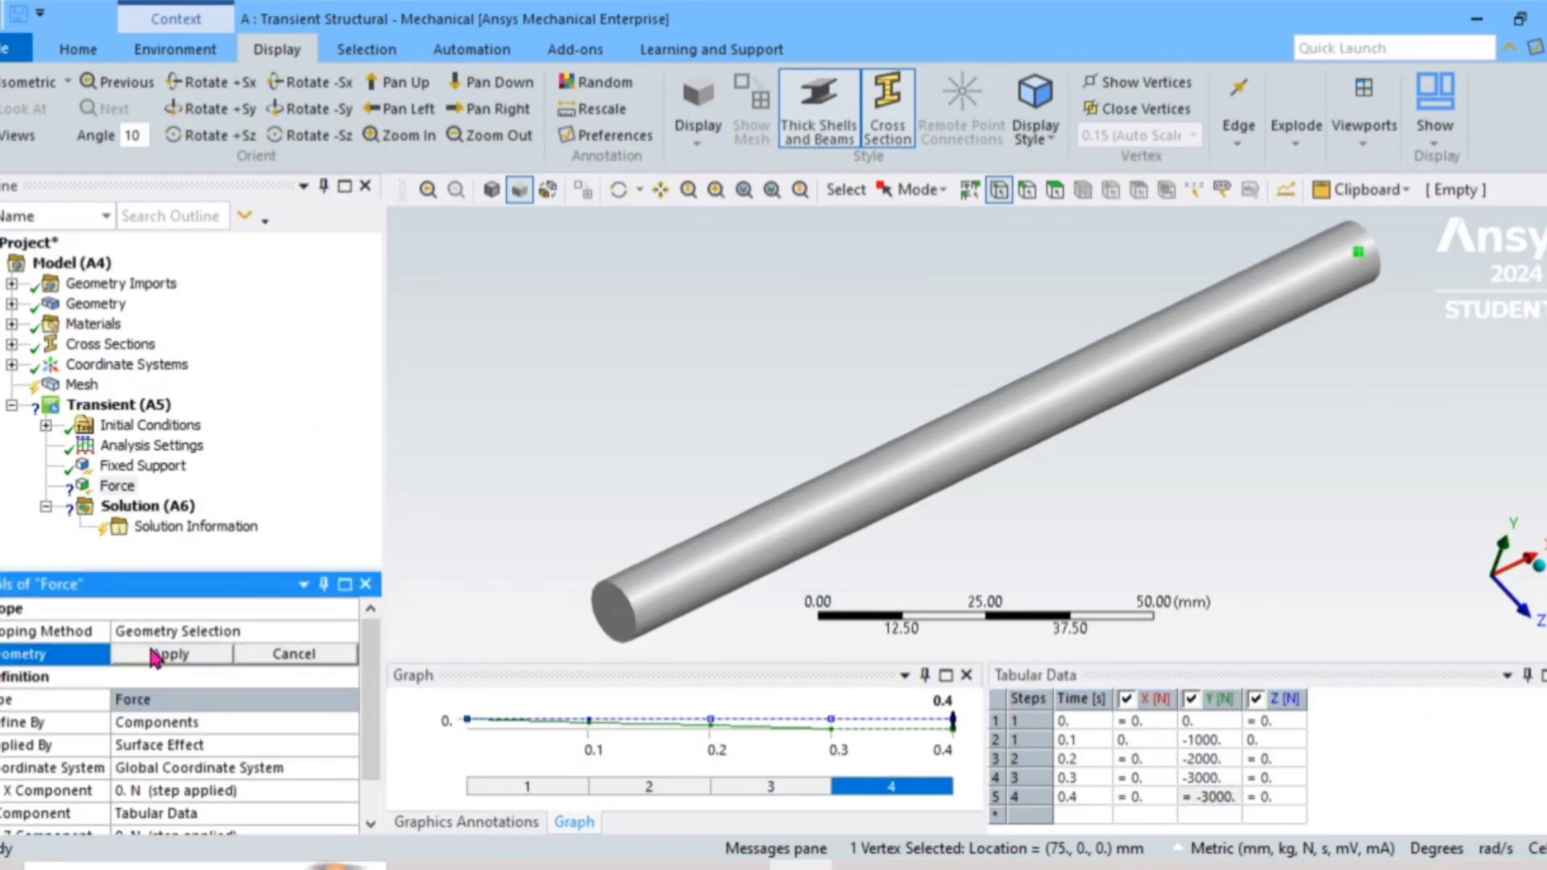
left_click(154, 654)
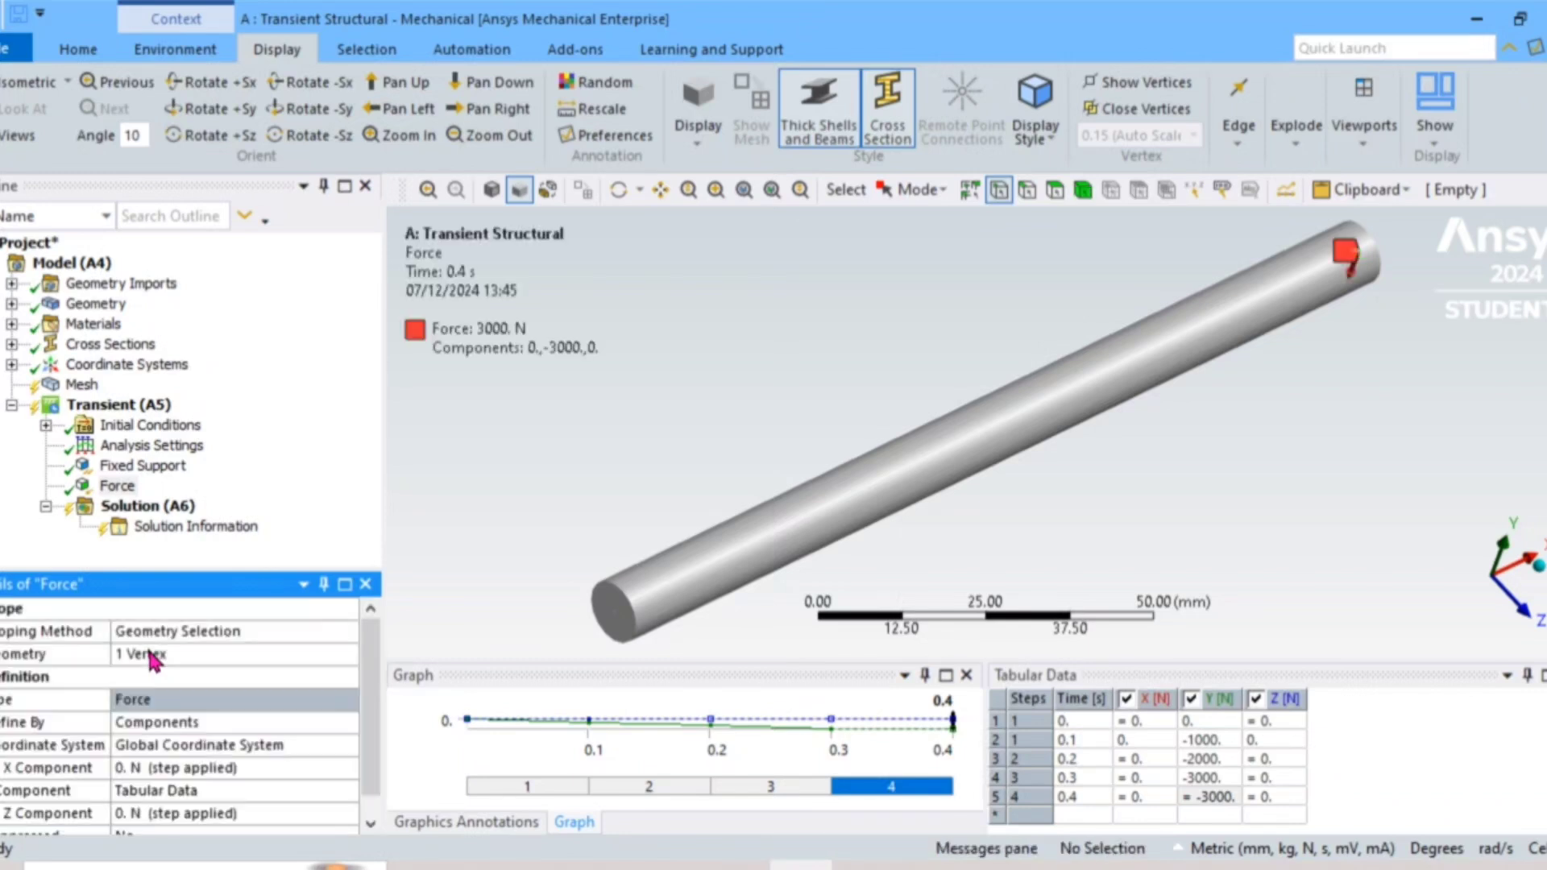
middle_click_drag(930, 593, 563, 518)
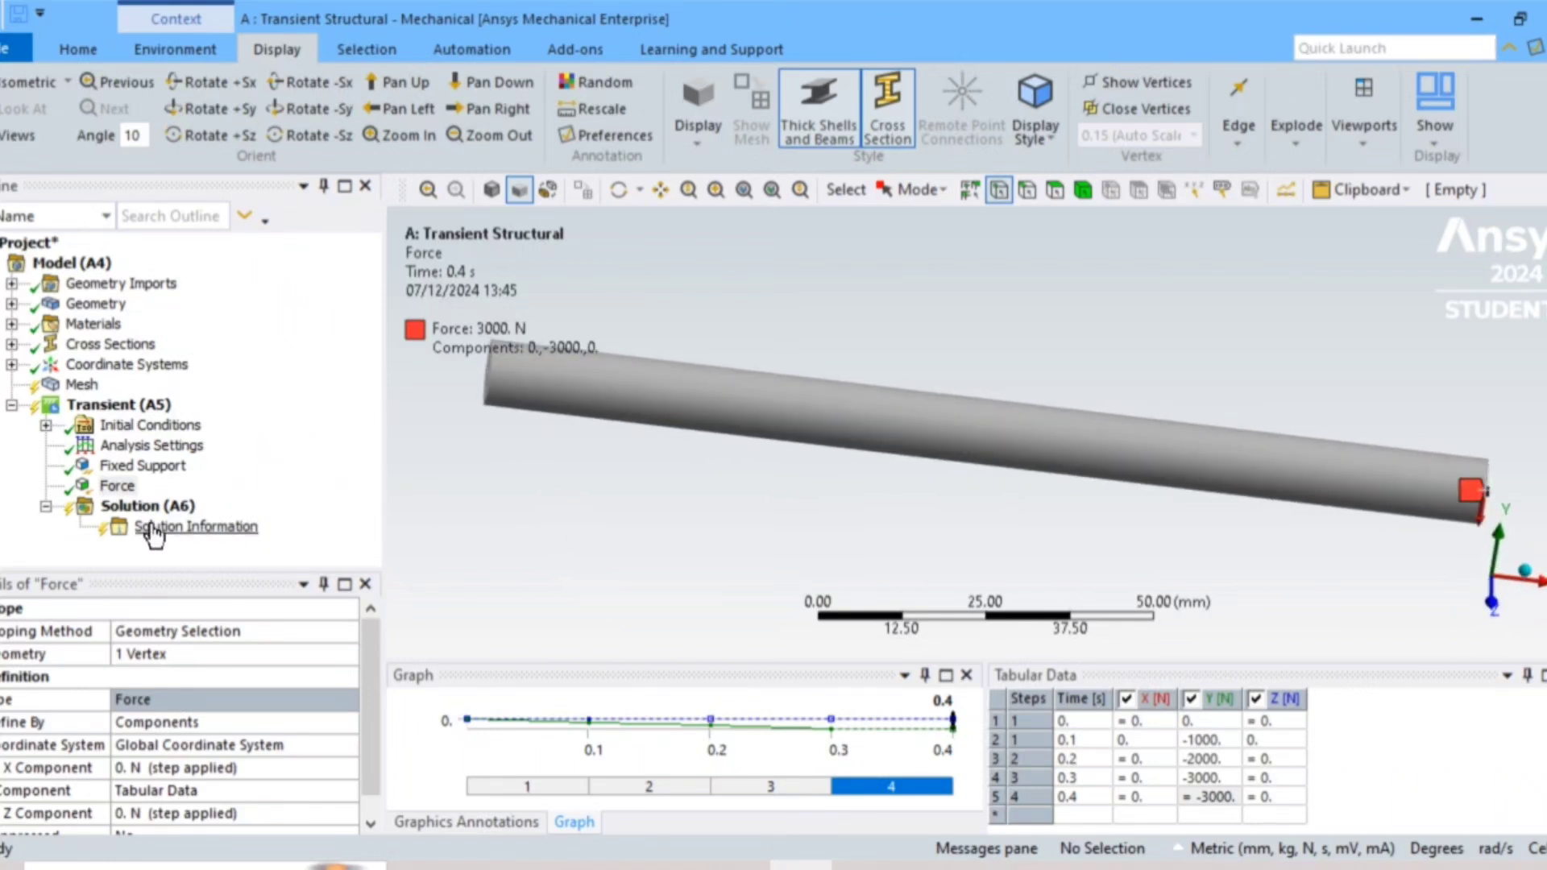
left_click(133, 465)
left_click(117, 485, "ctrl")
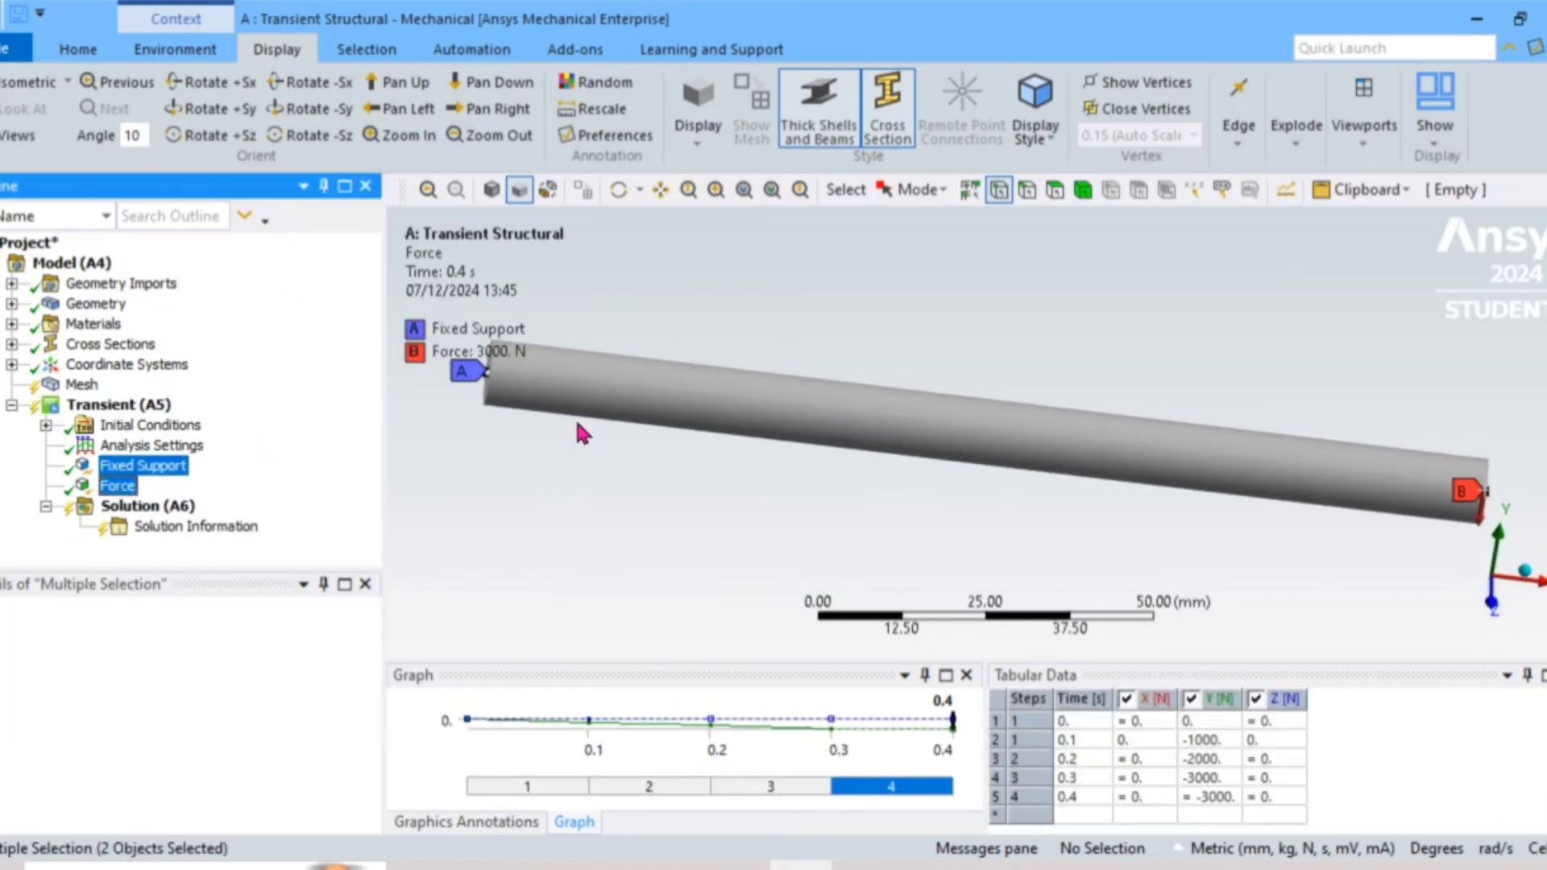
Add a total deformation result to the solution.
left_click(176, 508)
right_click(153, 507)
mouse_move(189, 520)
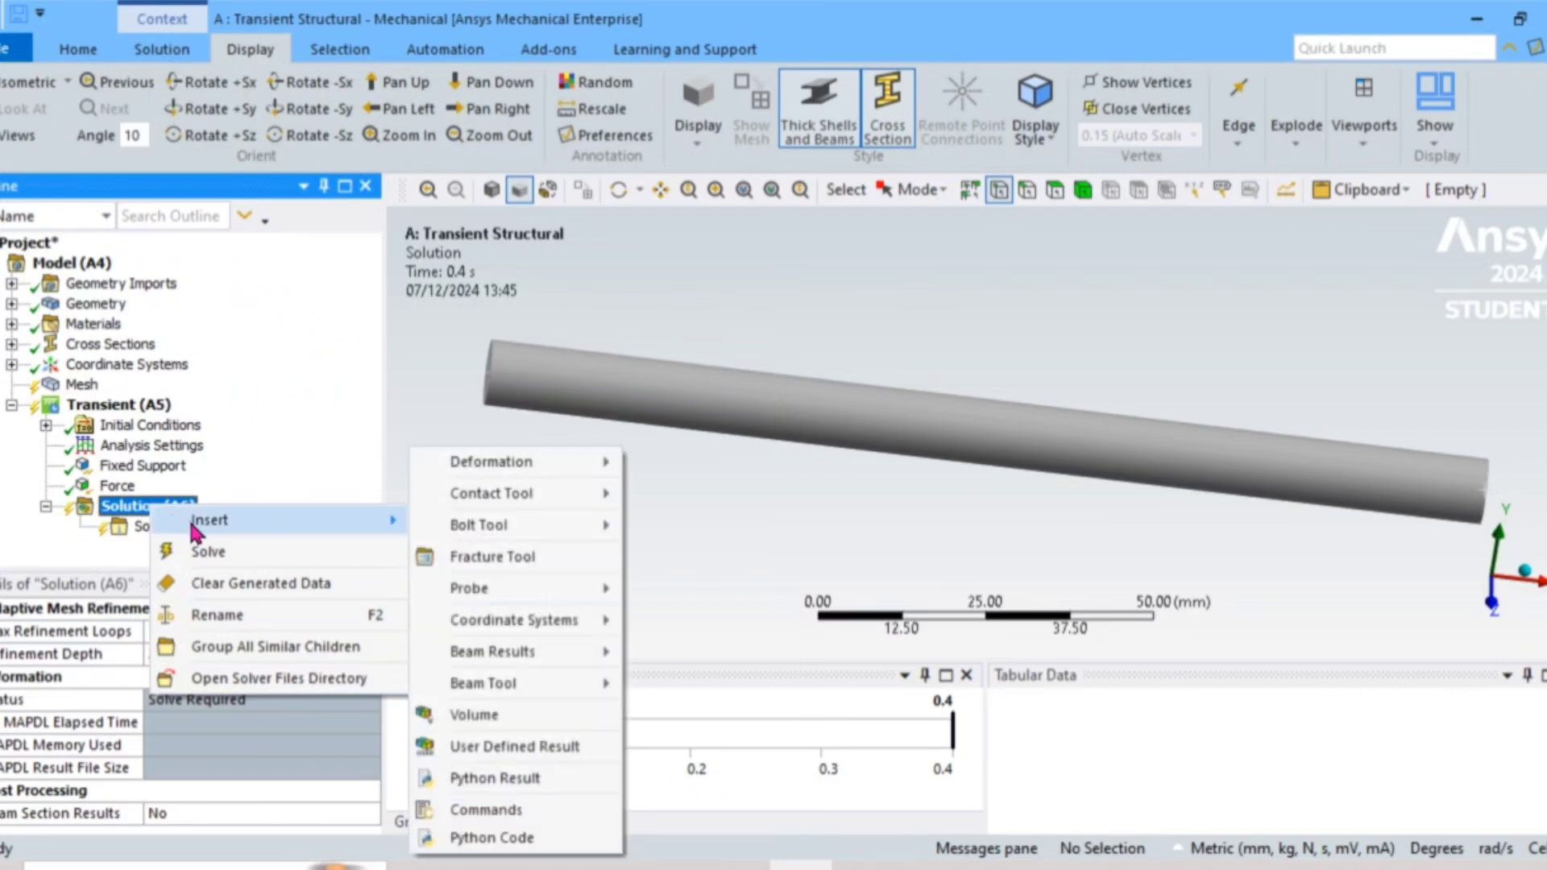
mouse_move(487, 462)
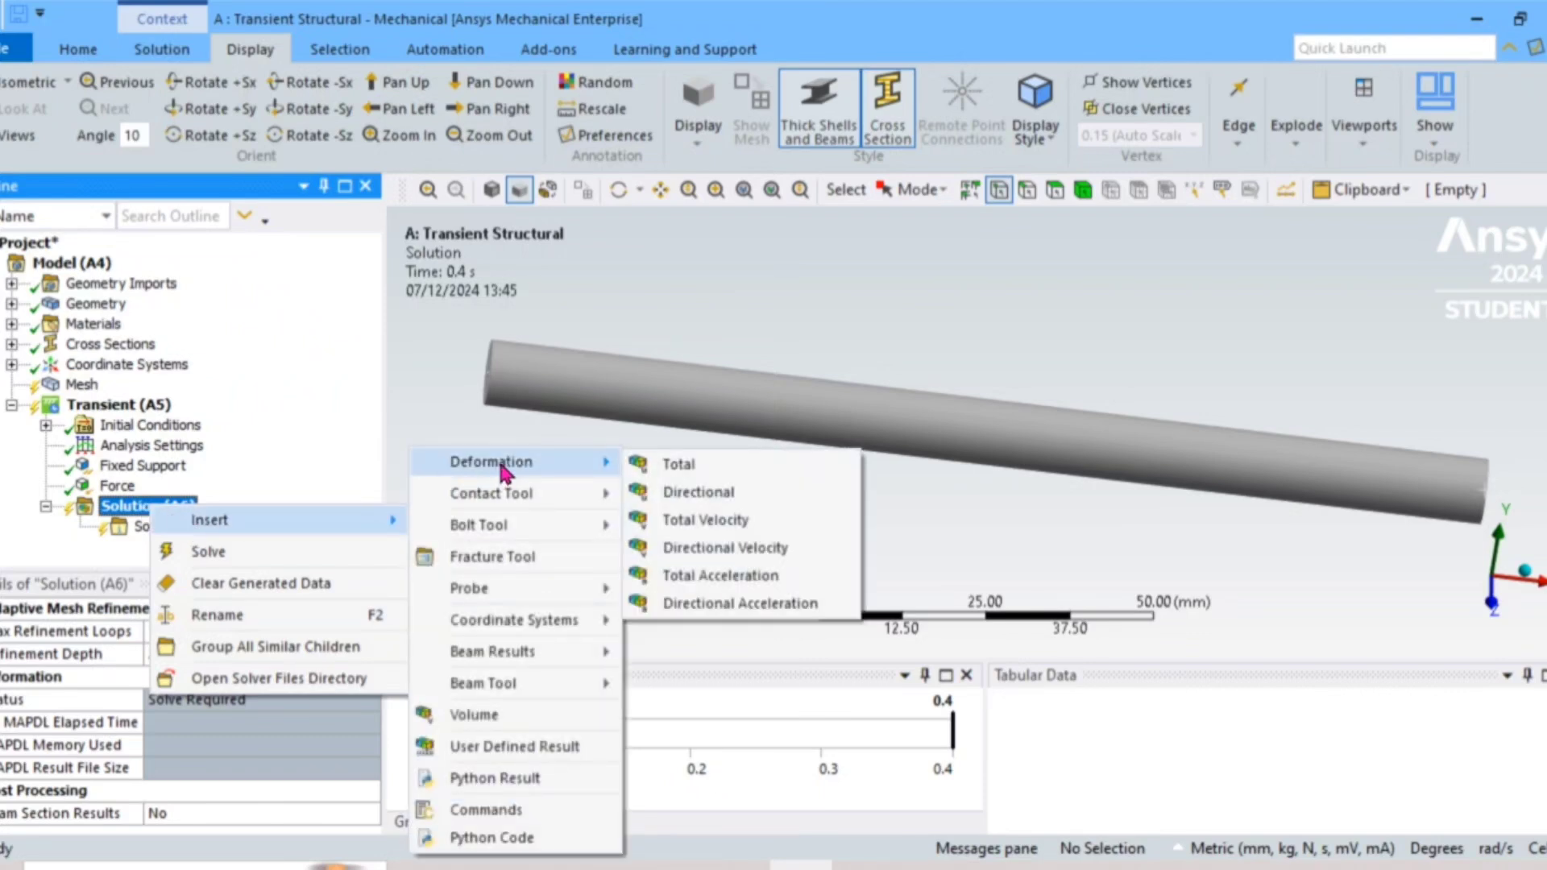
left_click(675, 465)
Add a Beam Tool to the solution for the beam's direct and combined stress results.
left_click(149, 509)
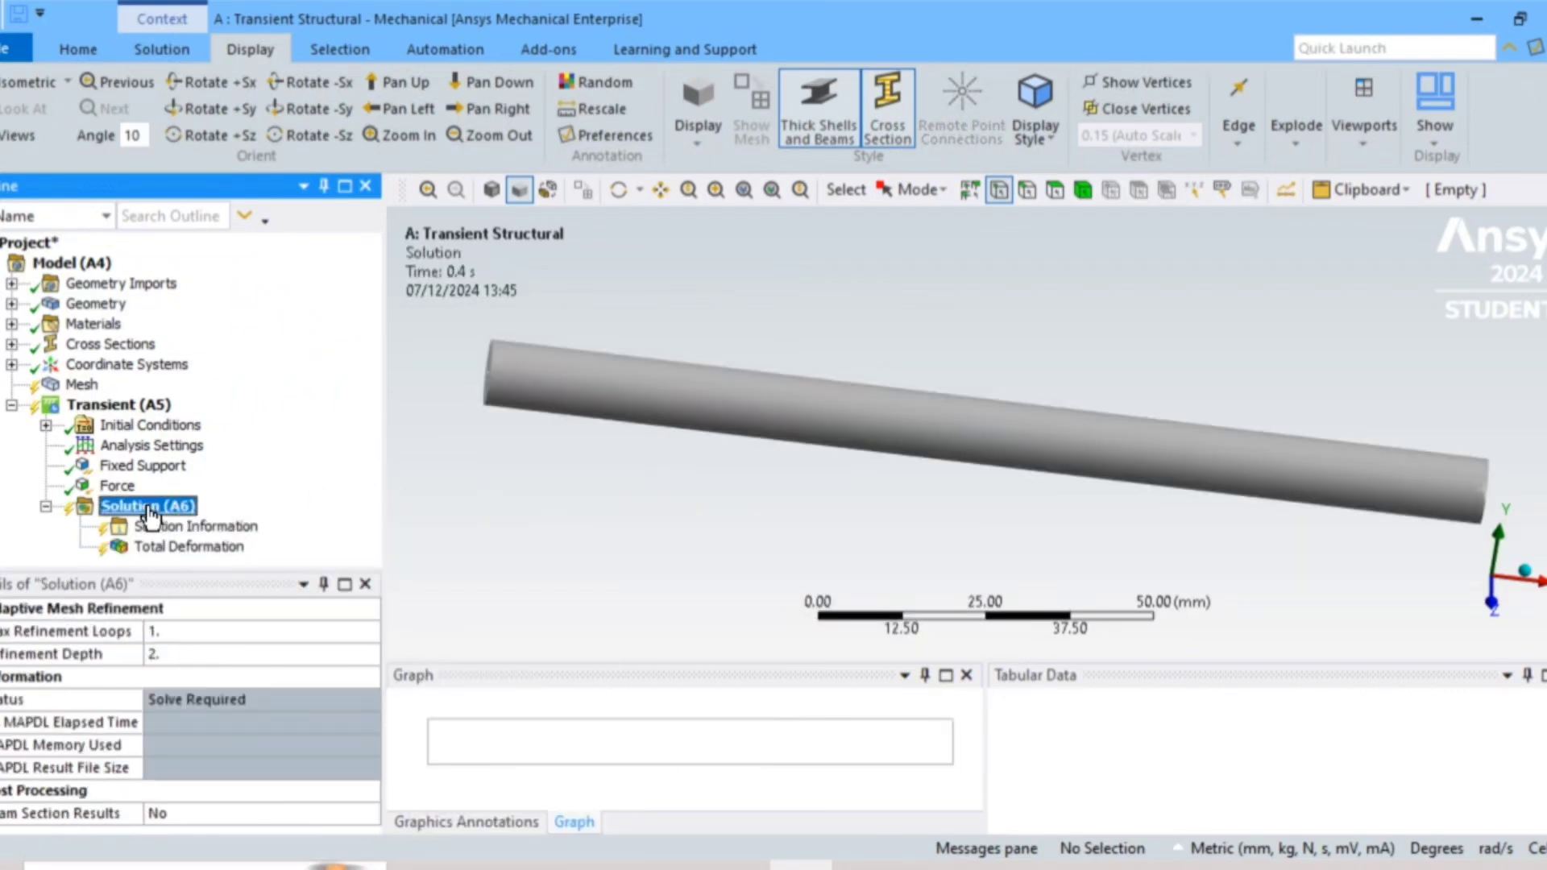
right_click(149, 513)
mouse_move(275, 520)
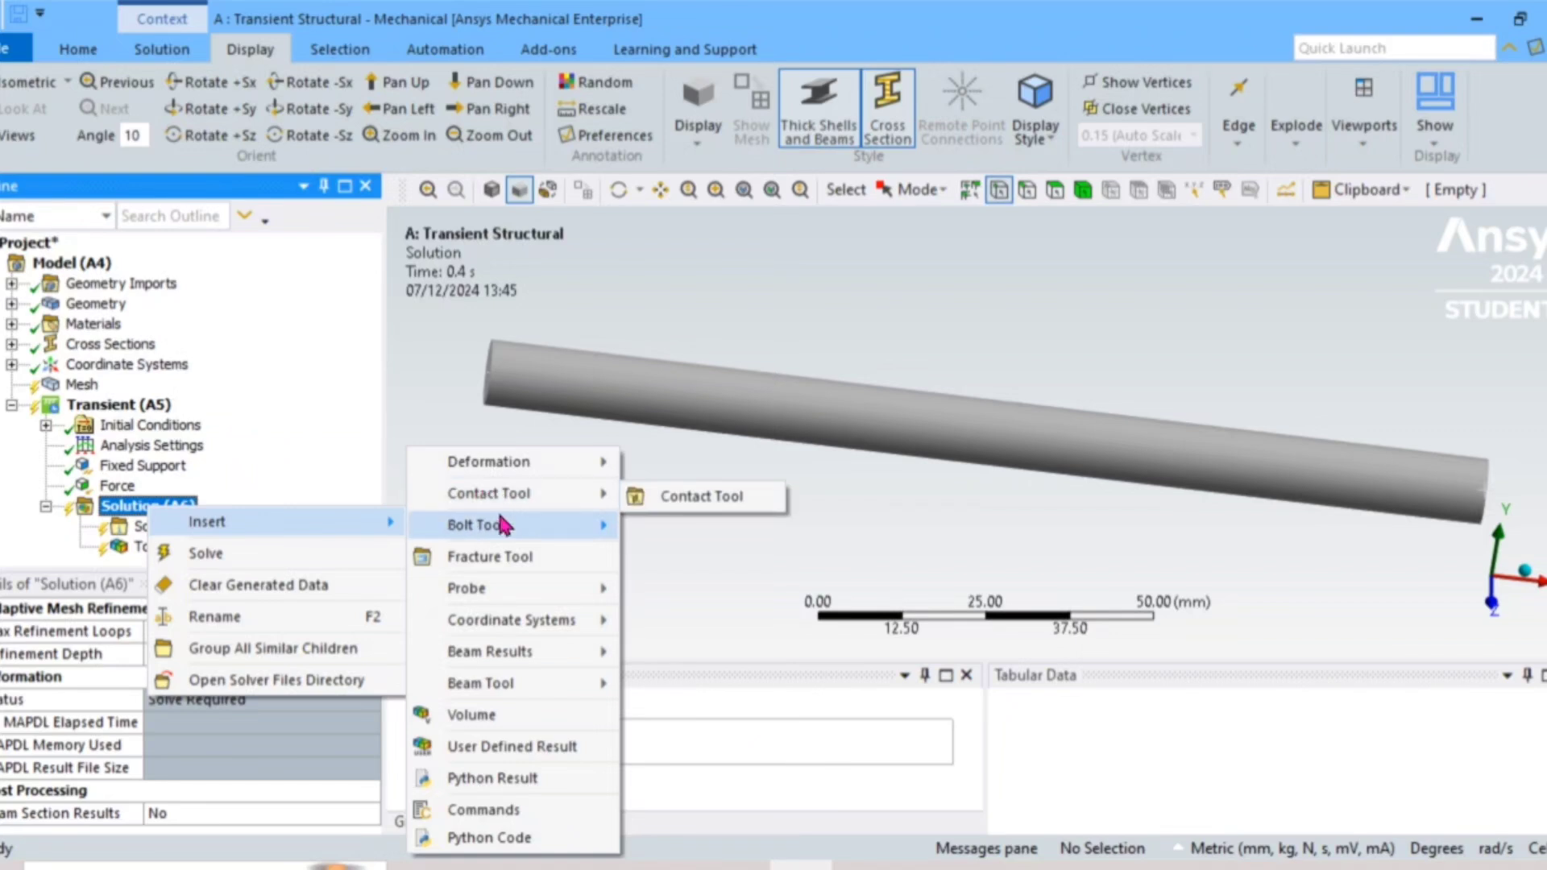
mouse_move(497, 654)
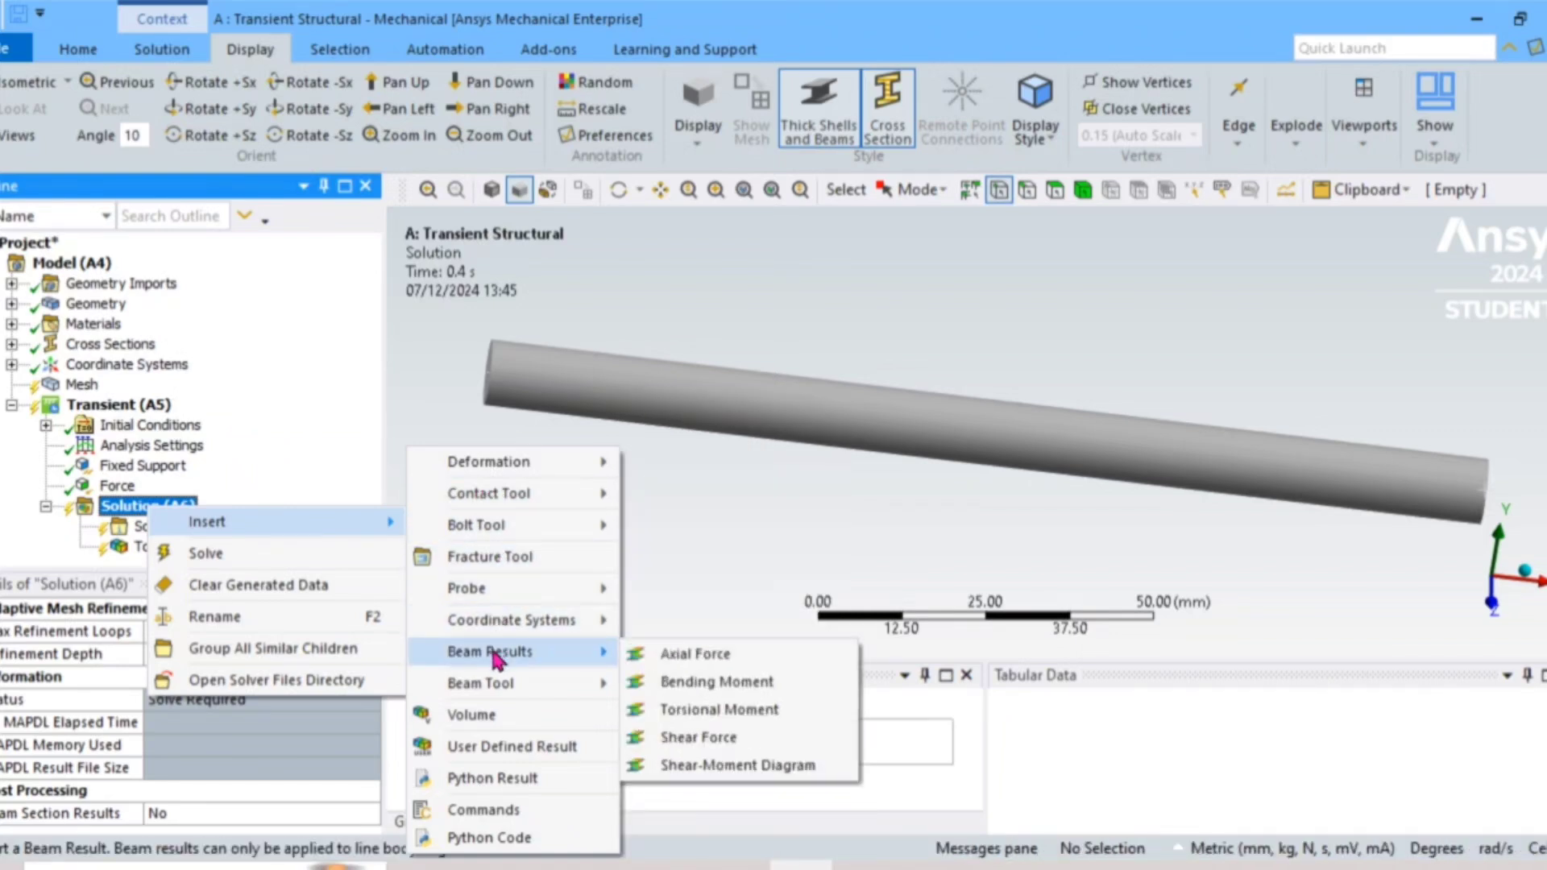
mouse_move(616, 683)
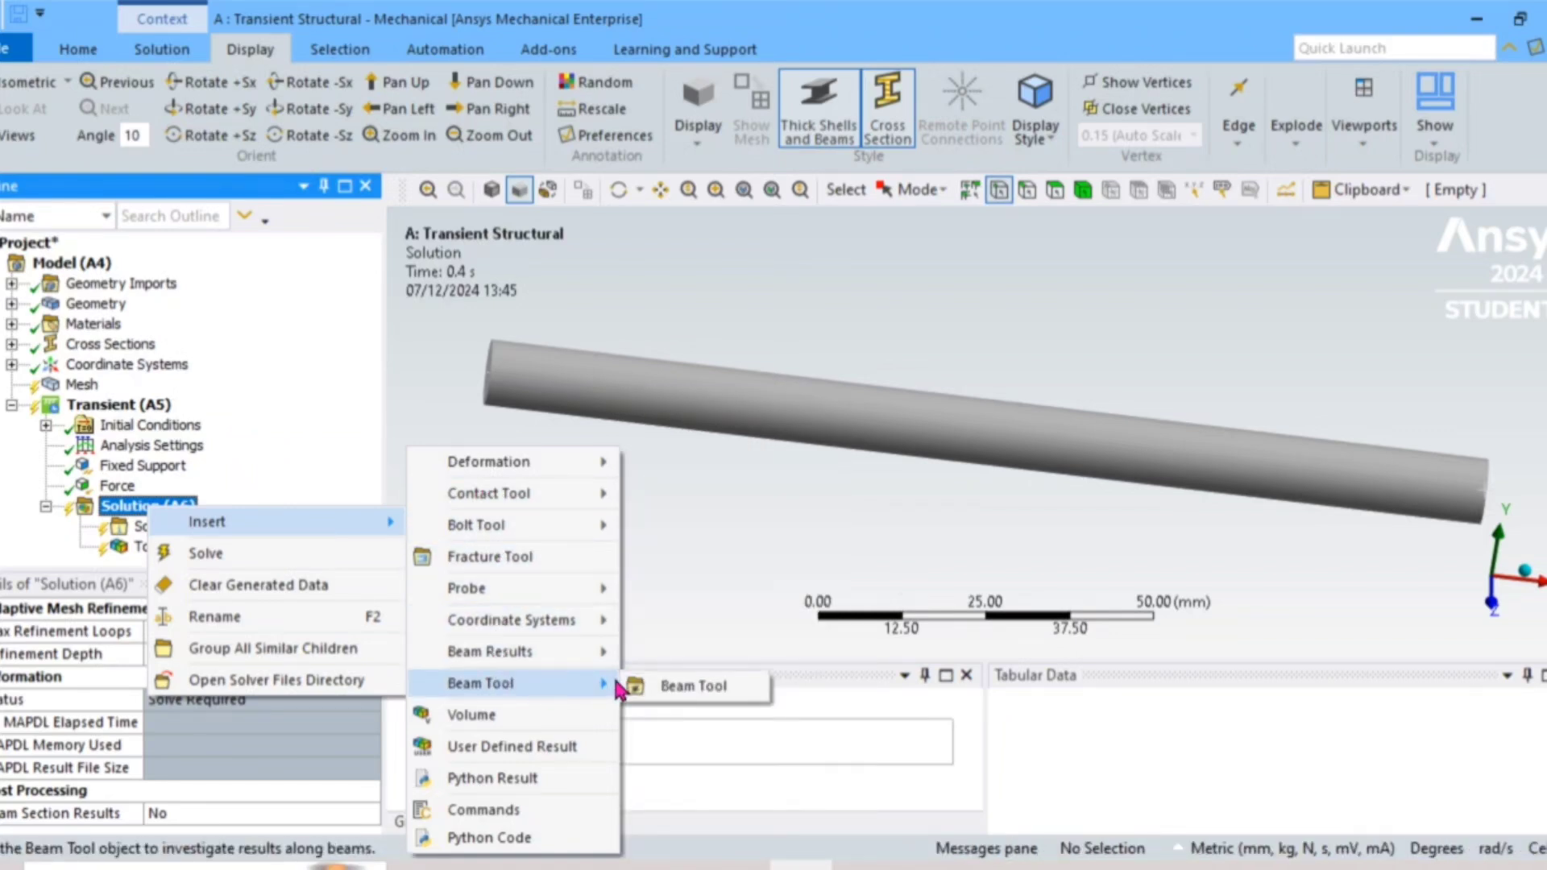
left_click(687, 686)
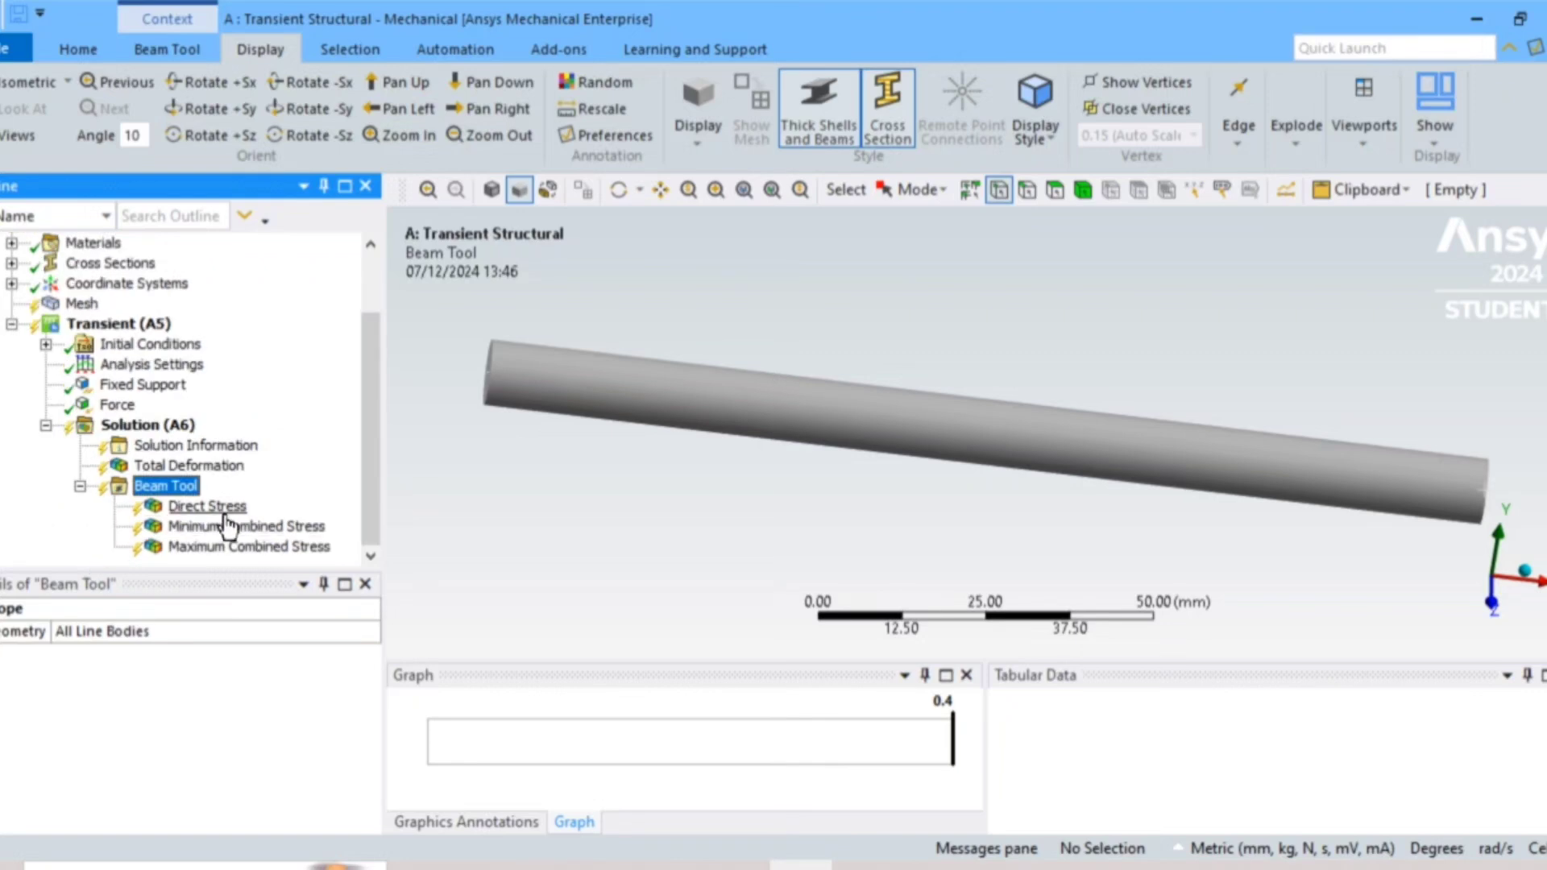
Solve the transient structural analysis.
left_click(129, 427)
right_click(129, 435)
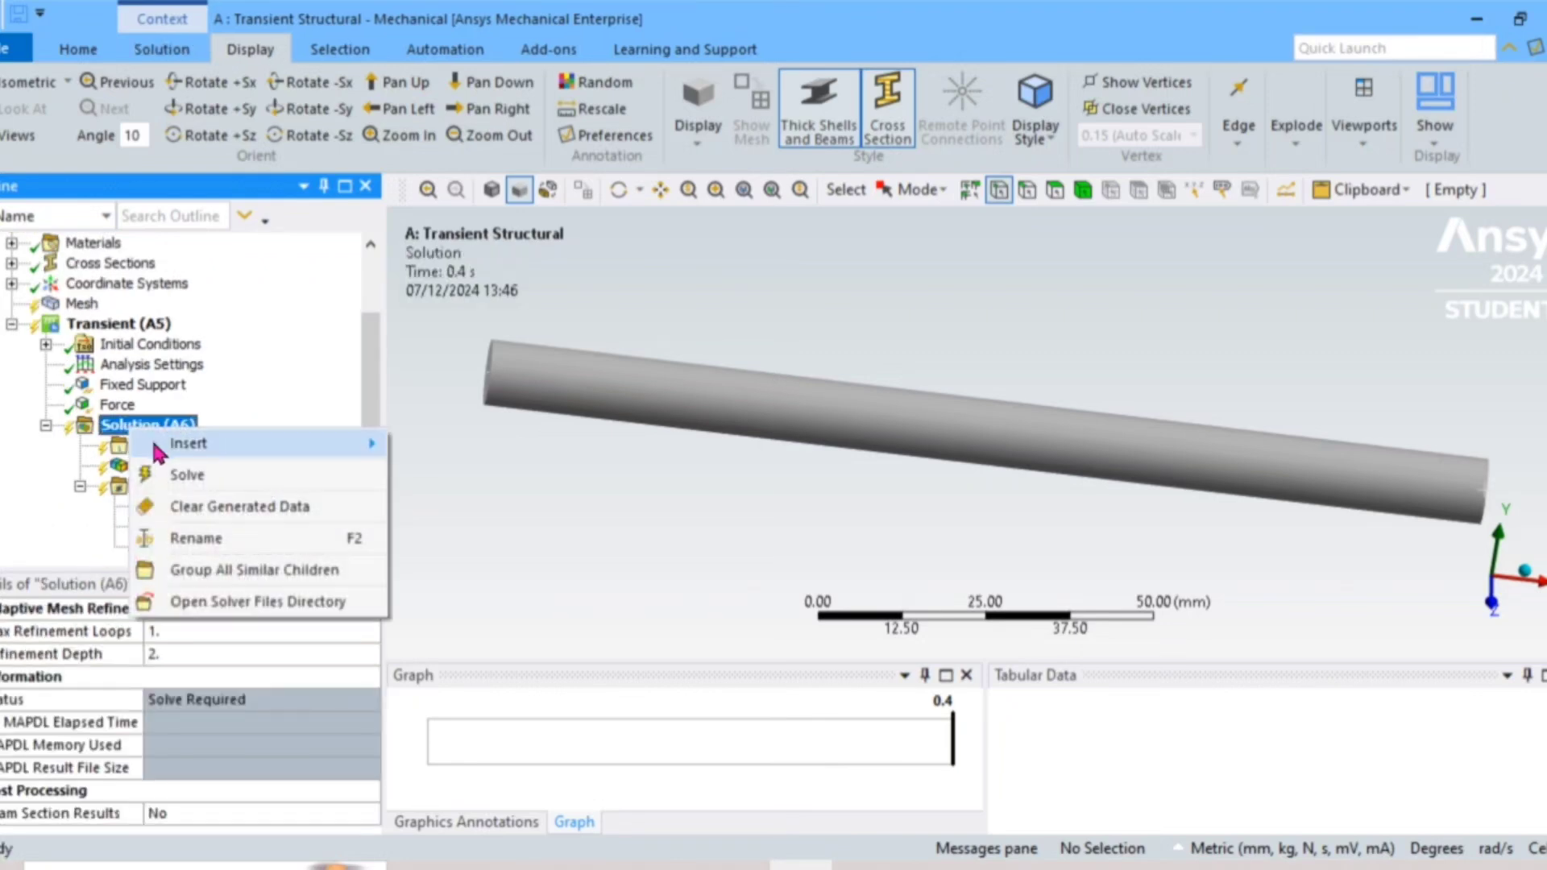
left_click(184, 477)
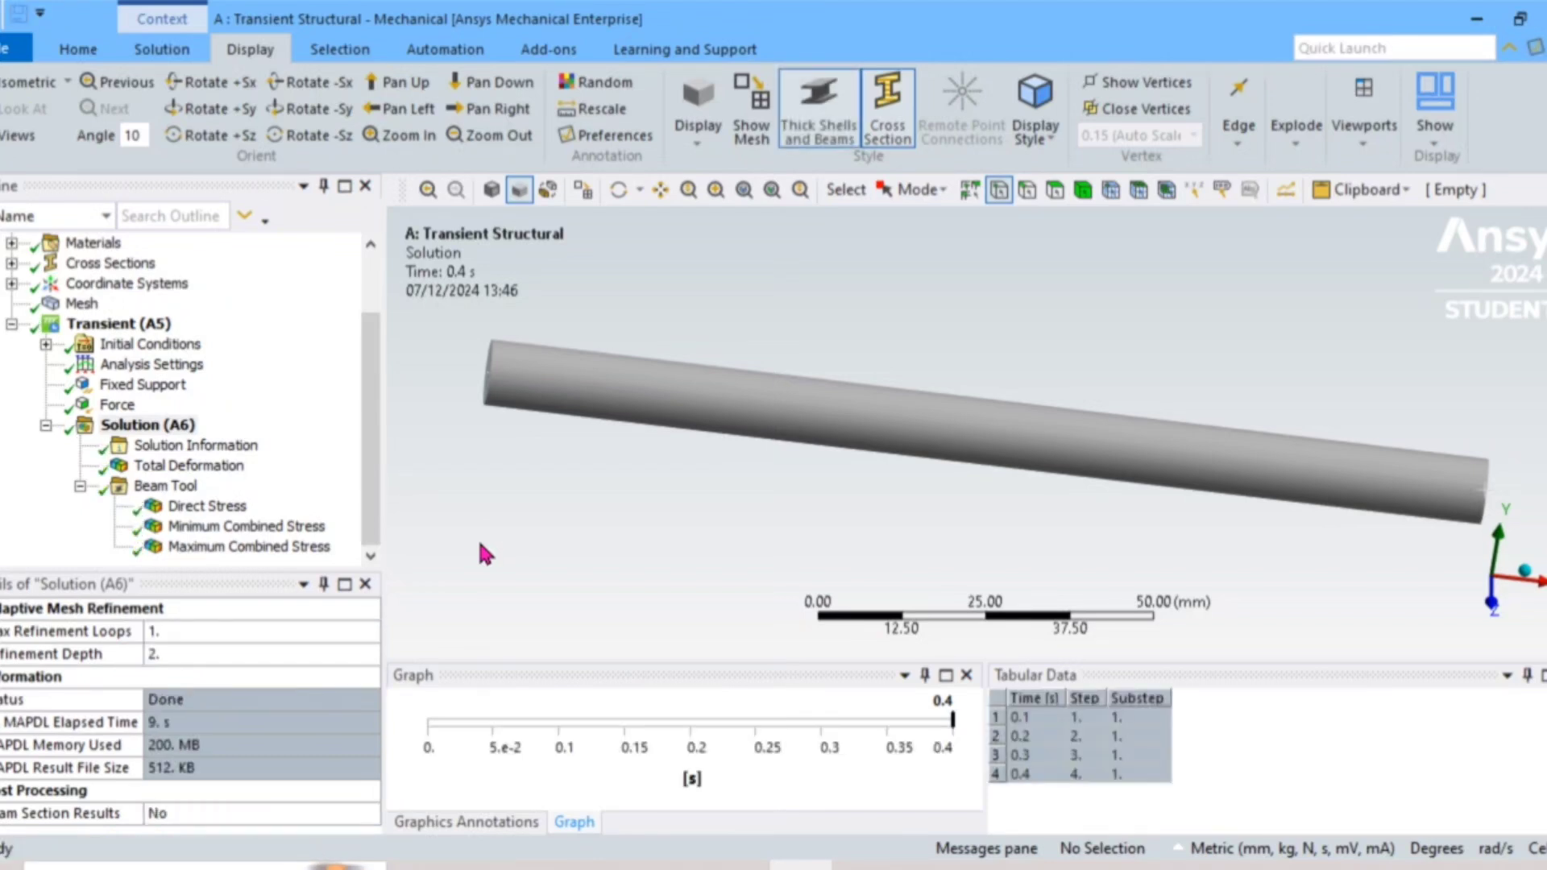
Display the total deformation contours on the beam and play their animation over the load steps from different angles.
left_click(187, 466)
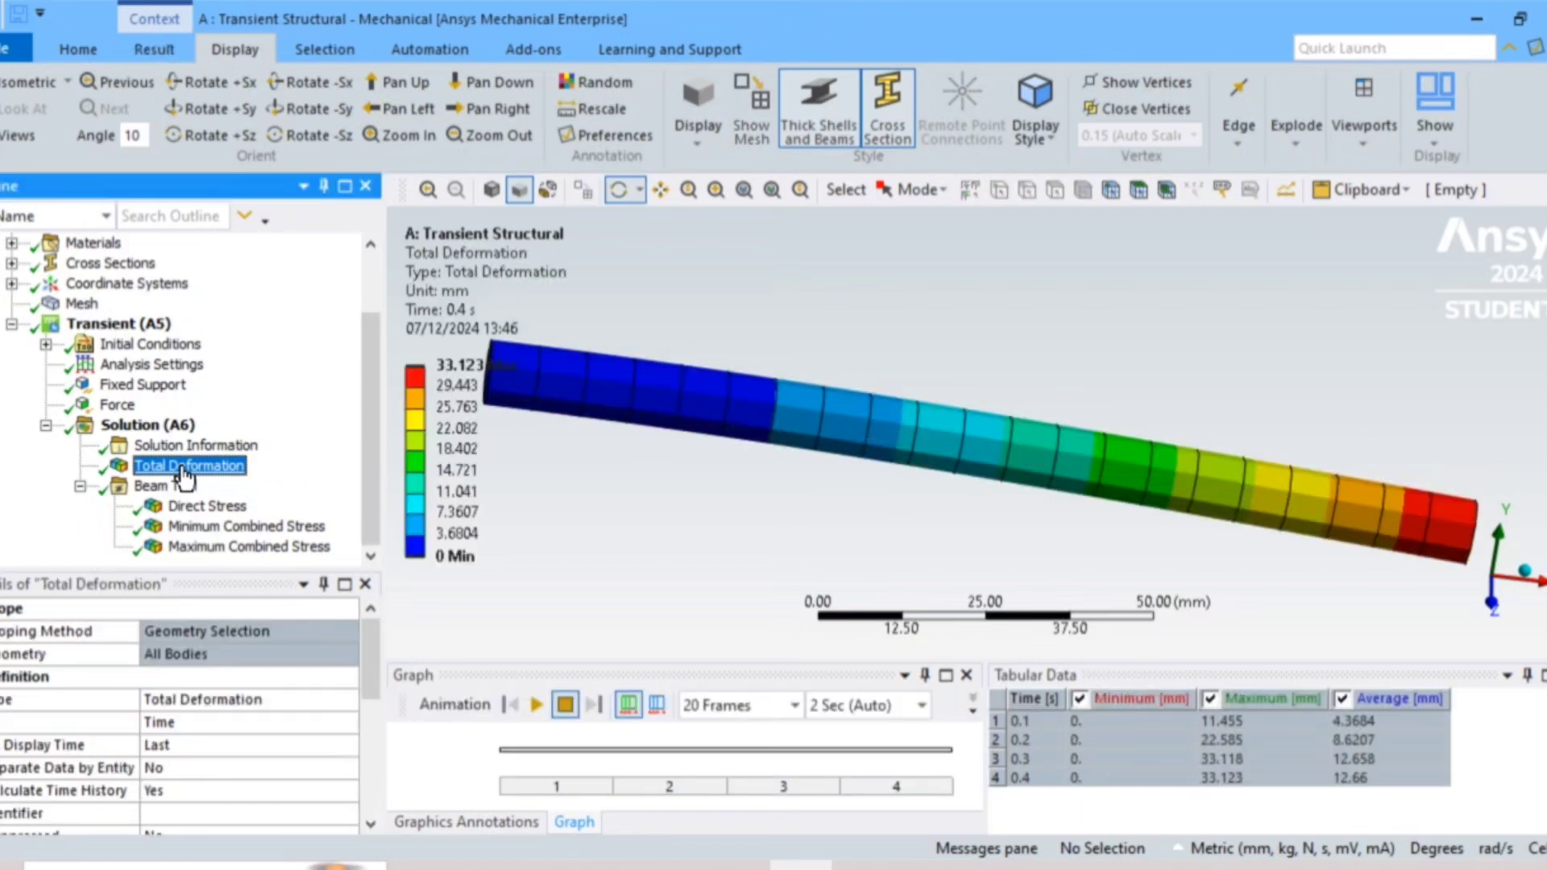
left_click_drag(574, 366, 683, 427)
left_click(538, 706)
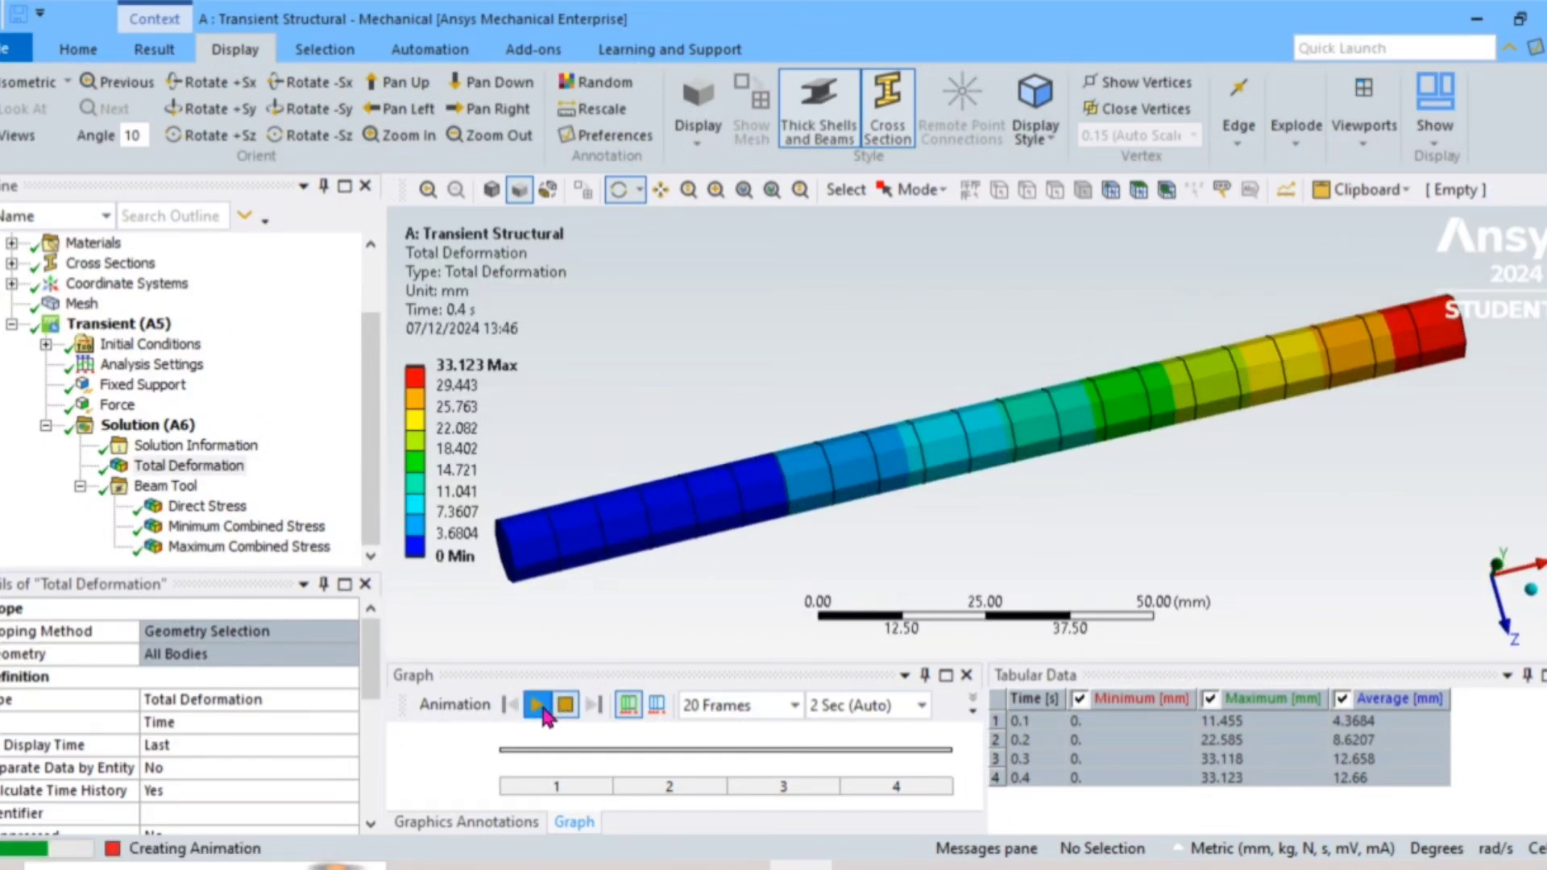
left_click_drag(1174, 422, 891, 382)
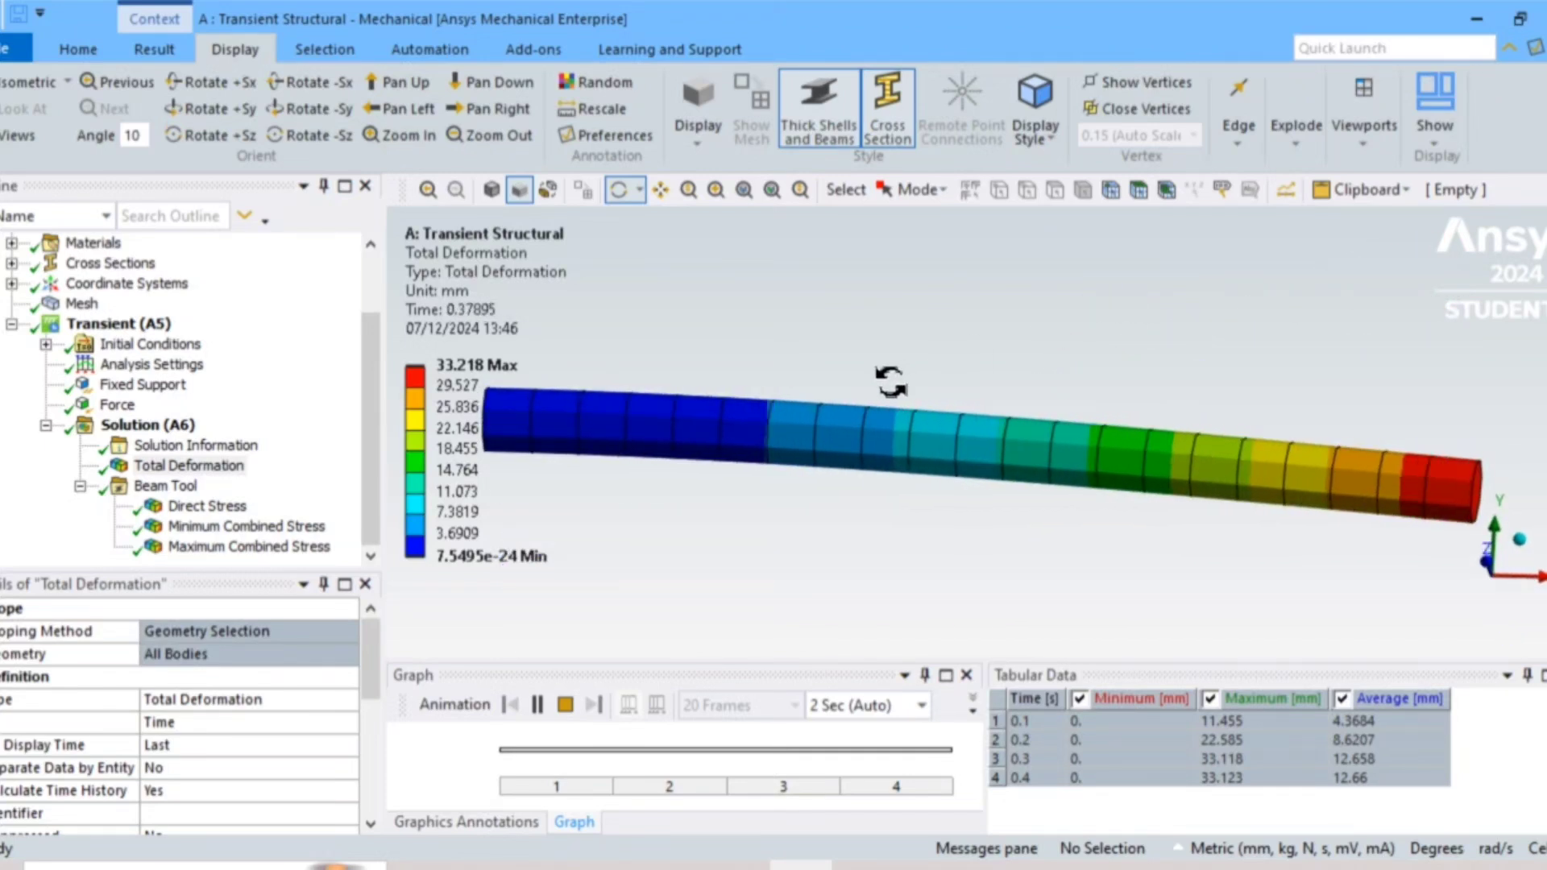
left_click(538, 705)
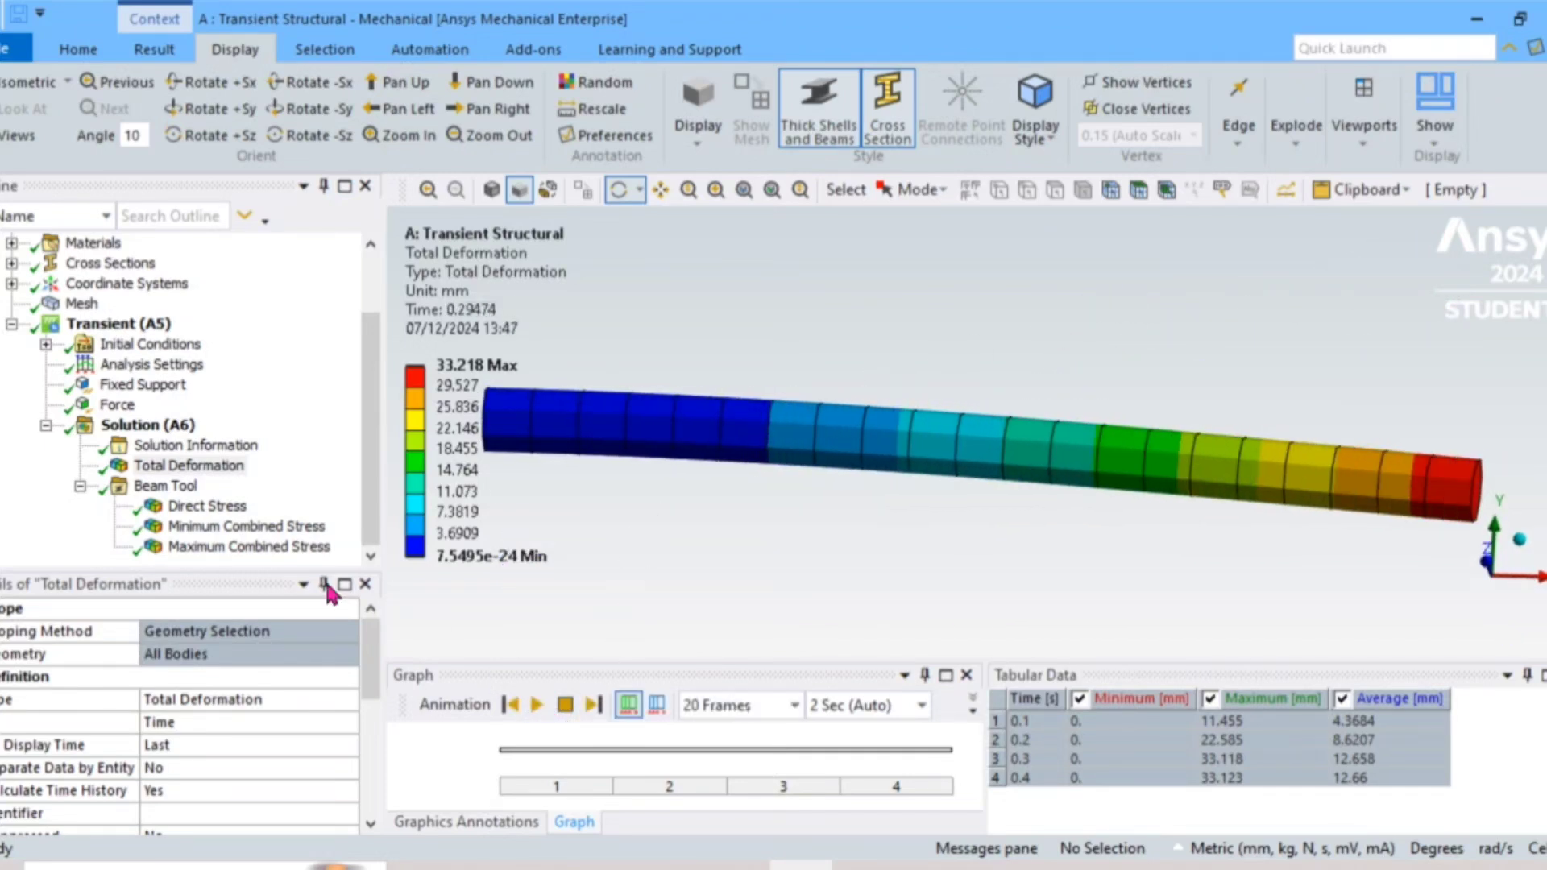
Display the Beam Tool's direct stress result and play and pause its animation over the load steps.
left_click(209, 508)
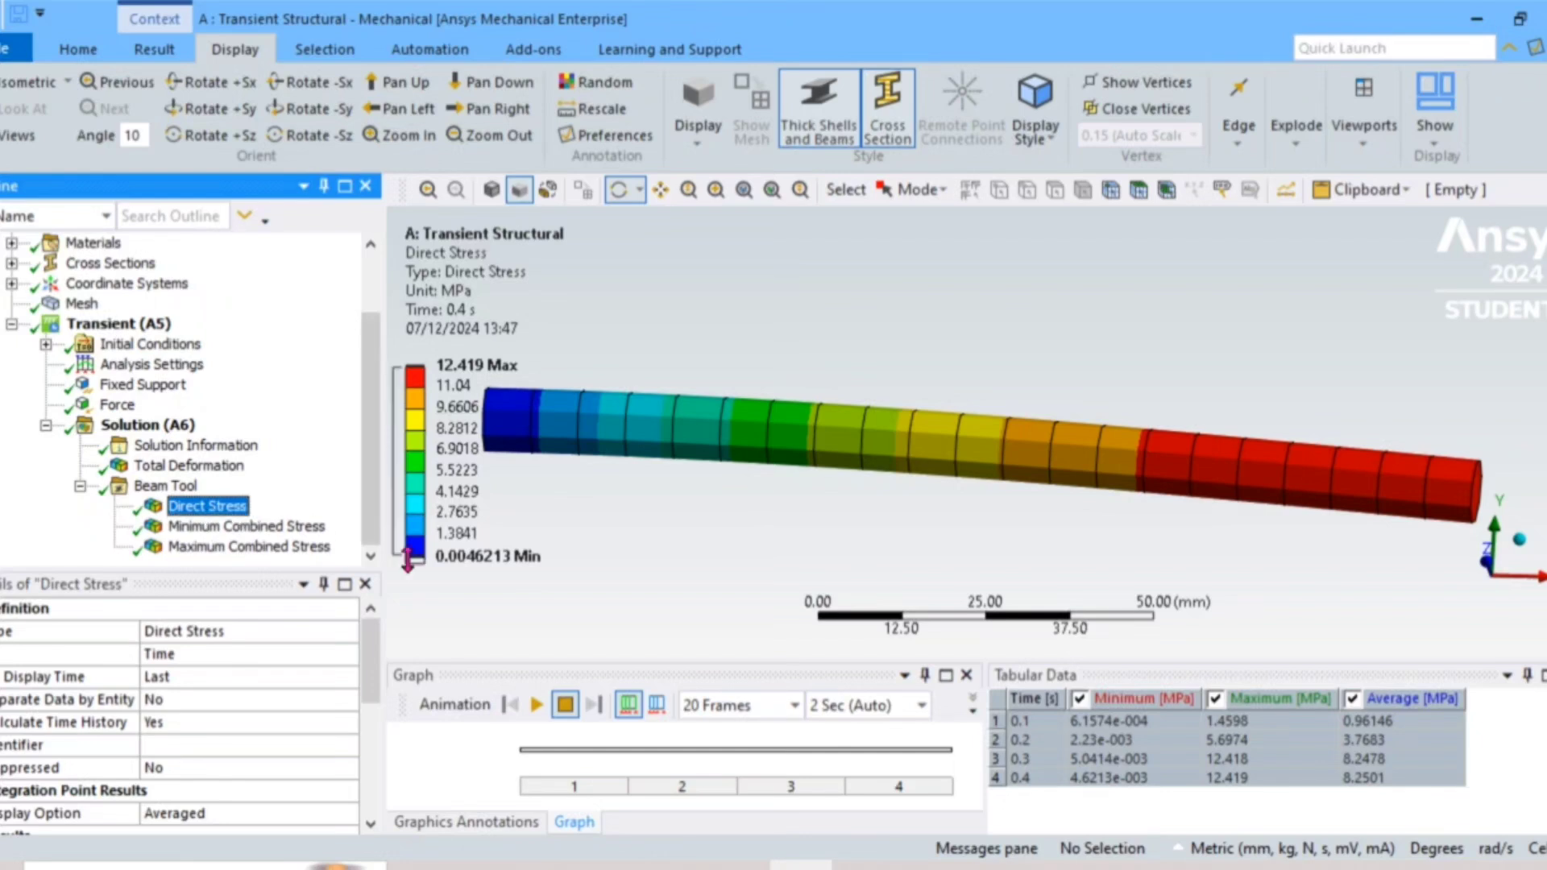
left_click(538, 705)
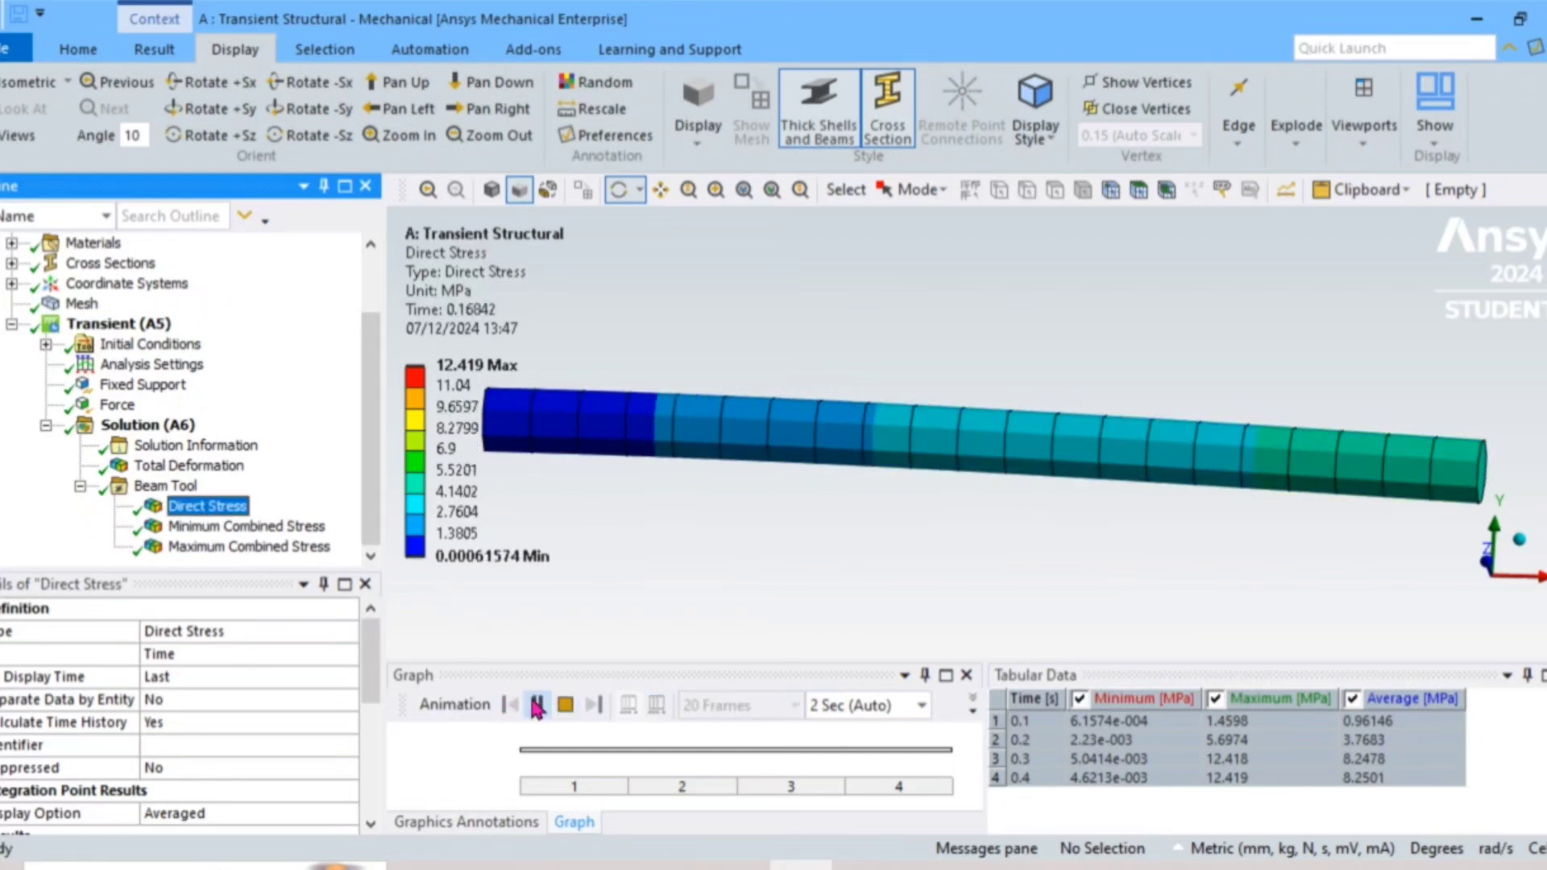
left_click(537, 705)
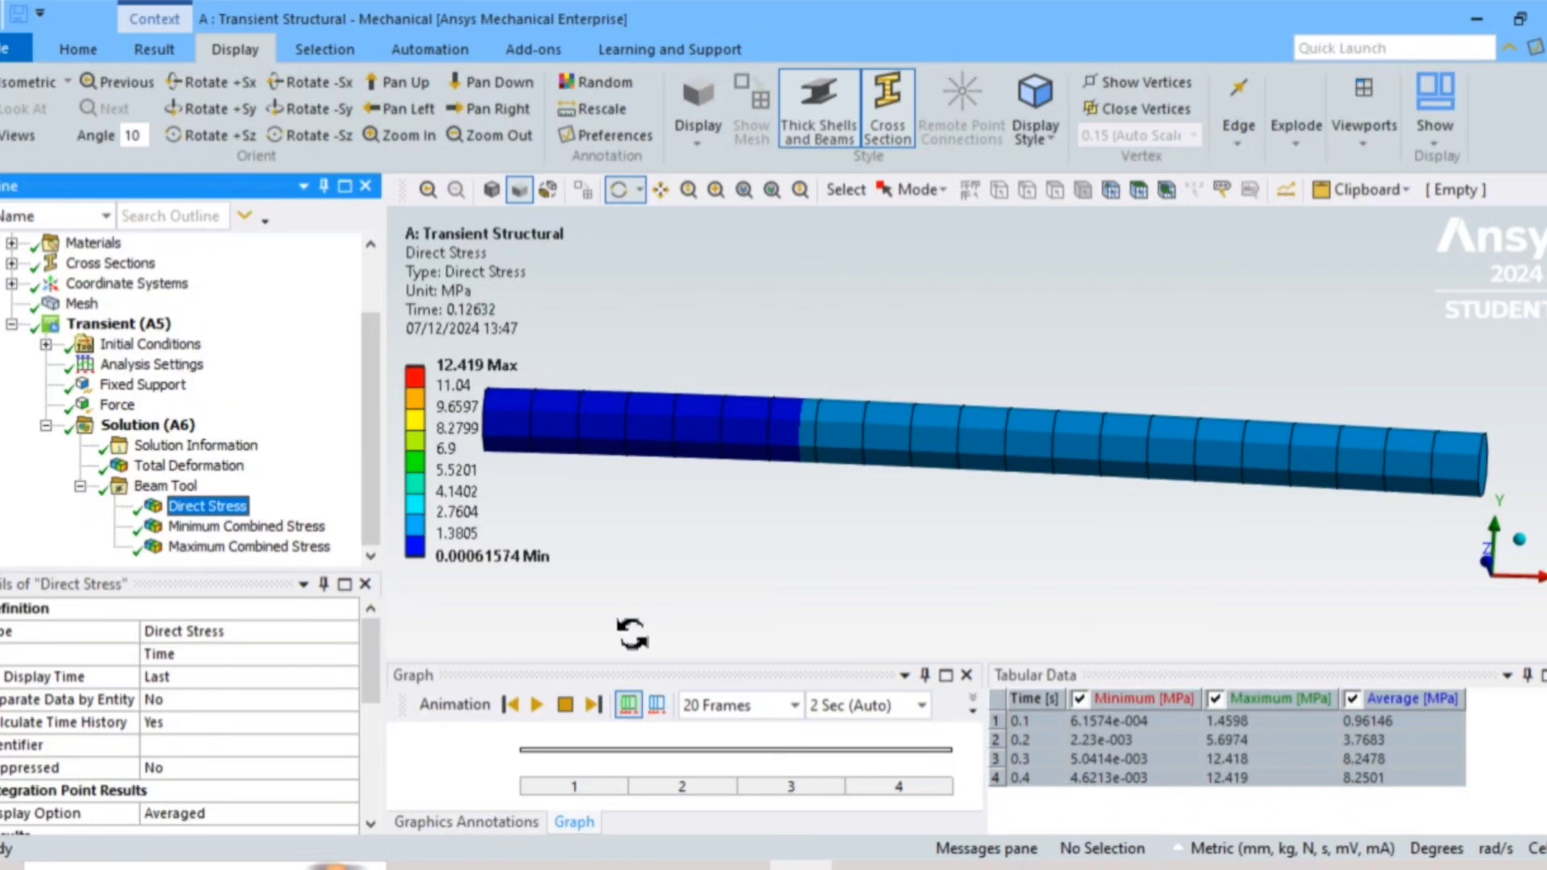
Review the minimum combined stress result and animate the maximum combined stress result over the load steps.
left_click(257, 528)
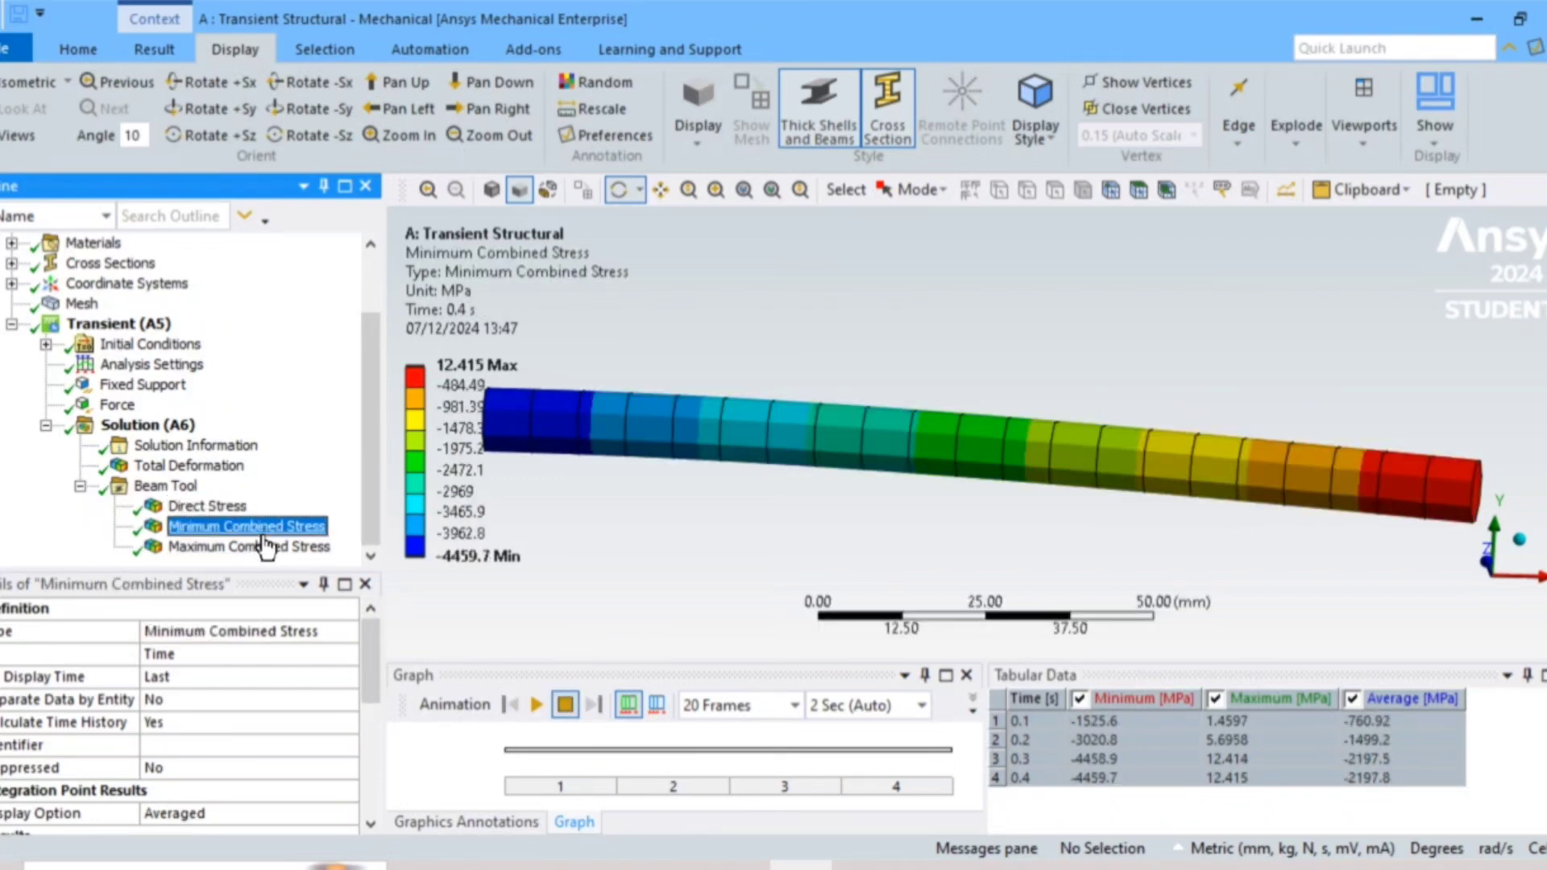
left_click(246, 547)
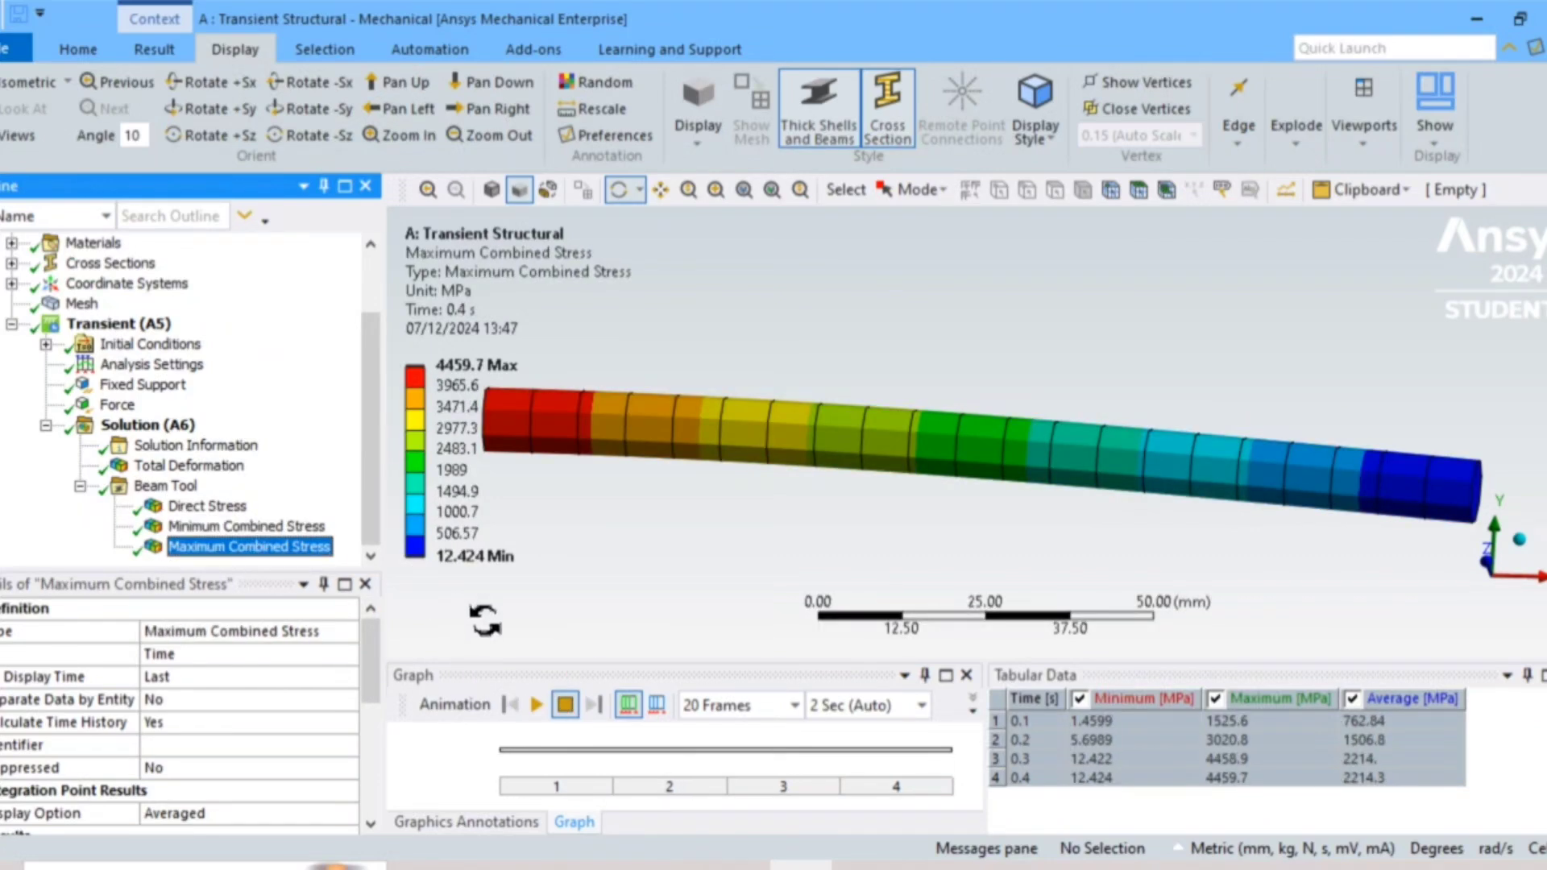
left_click(538, 706)
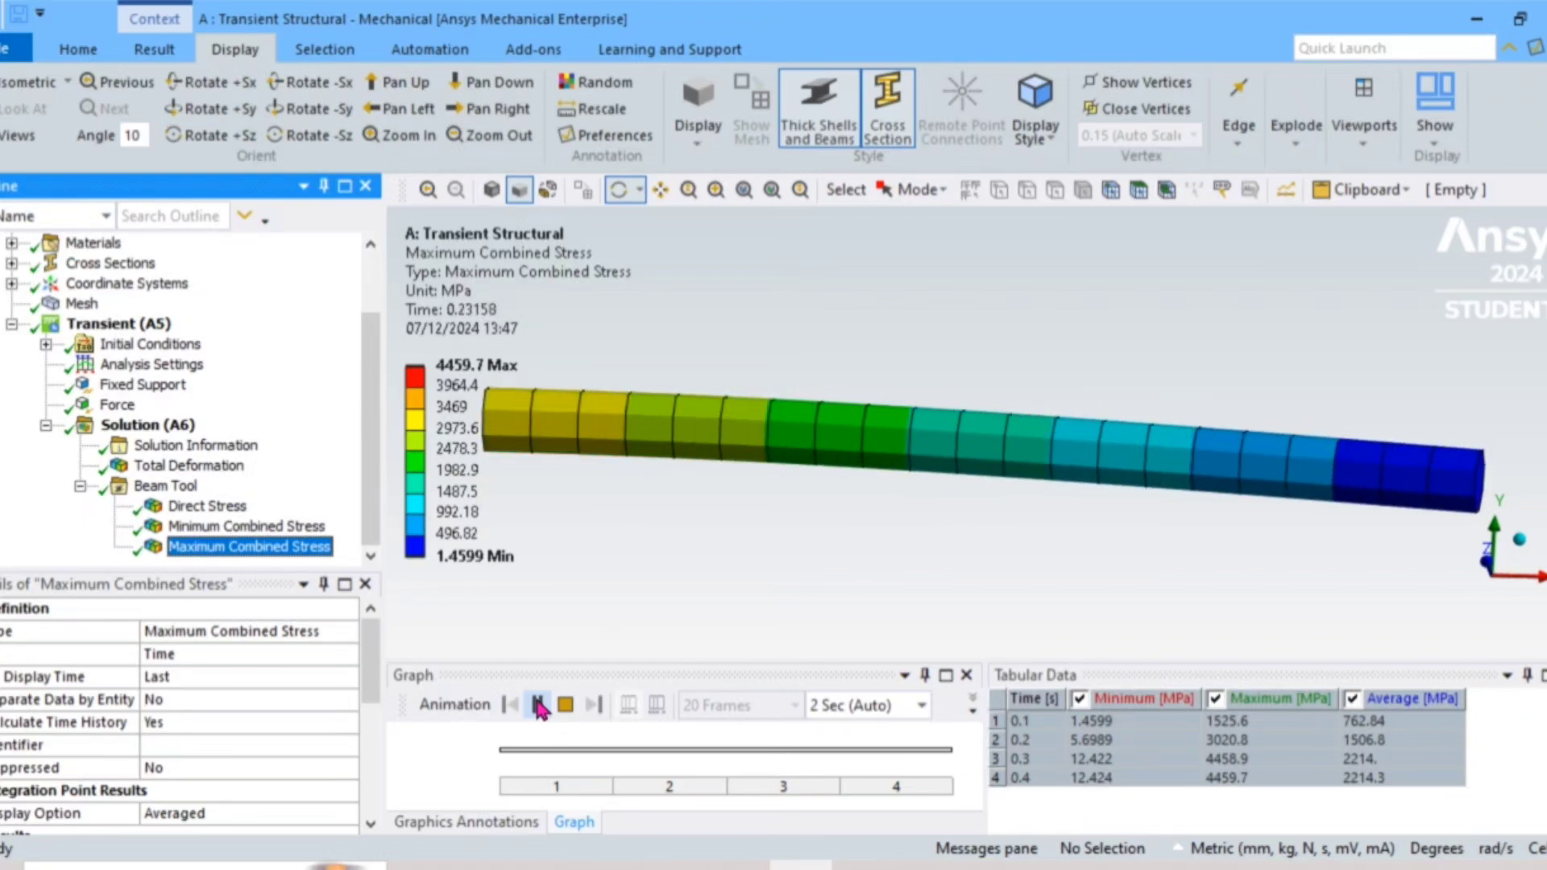
left_click(538, 706)
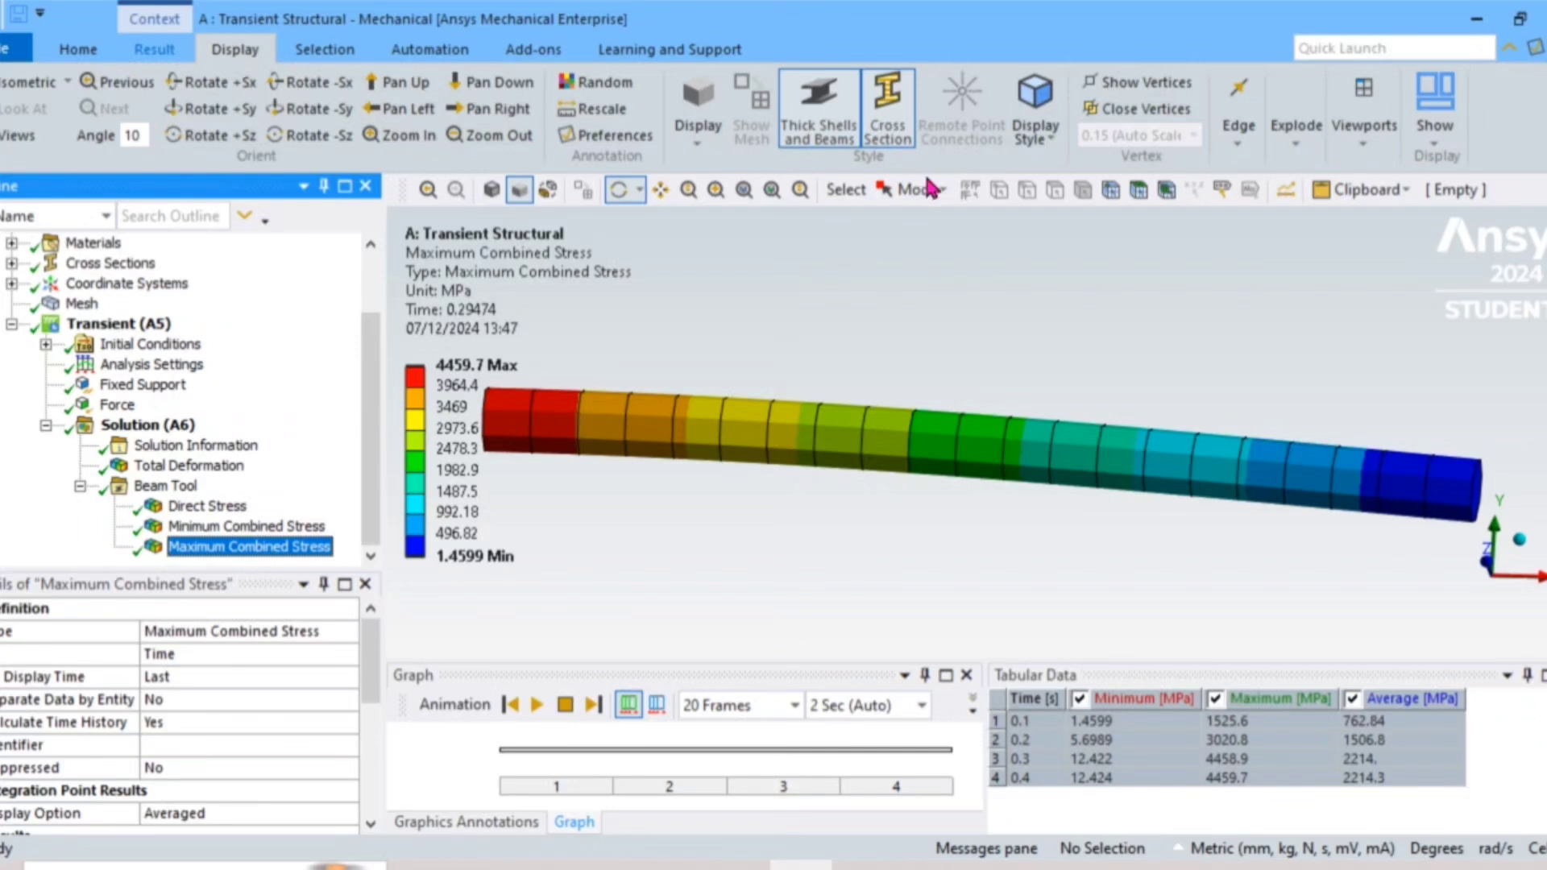
Set the edge display of the maximum combined stress plot to No WireFrame to hide the element lines.
left_click_drag(863, 283, 815, 331)
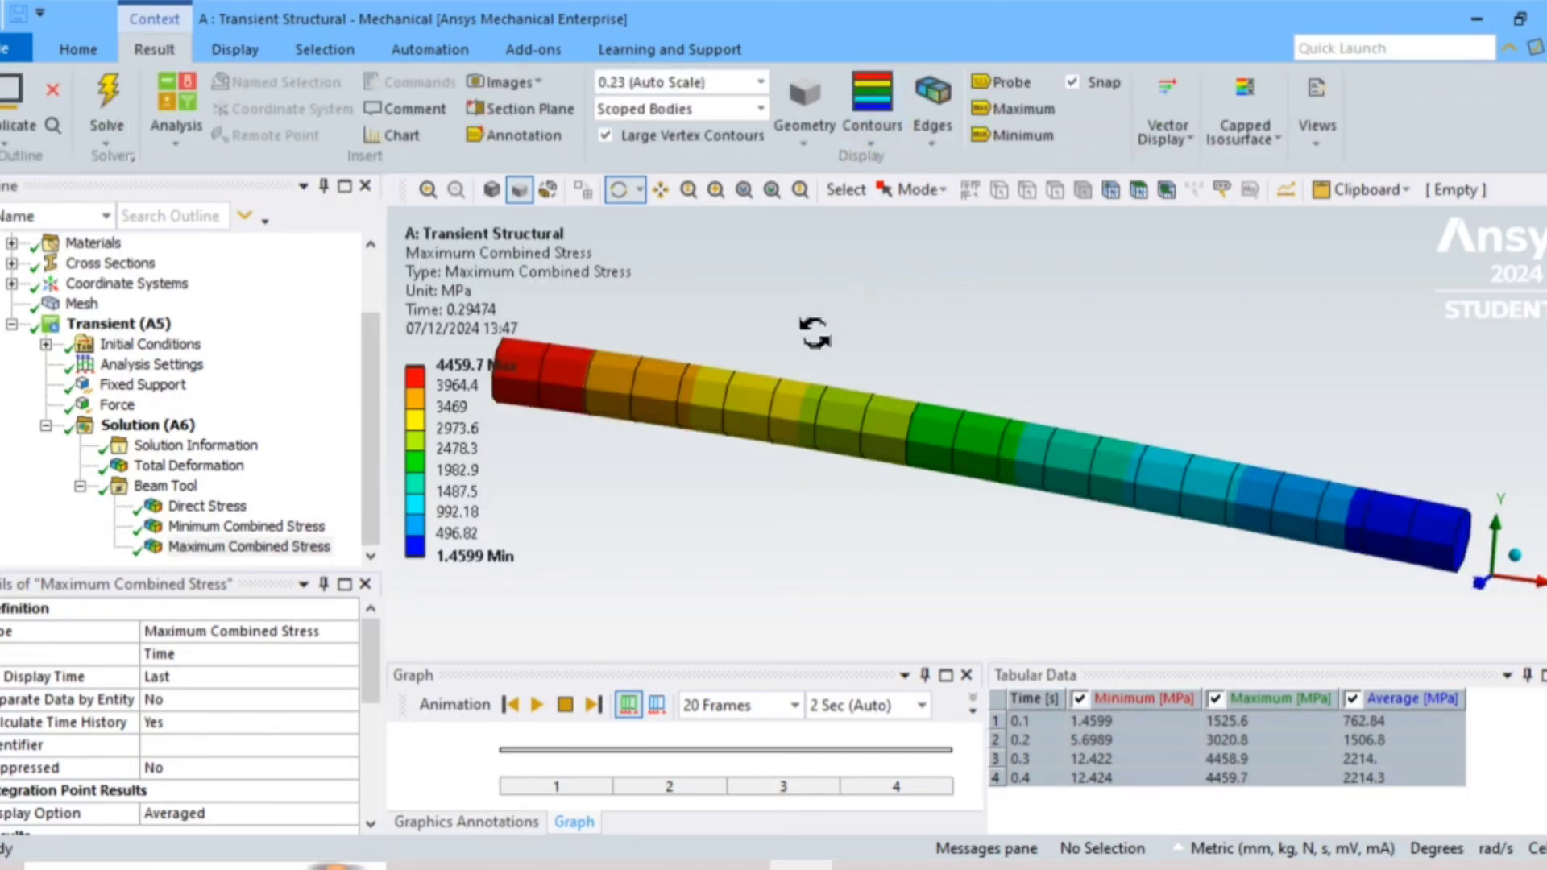
left_click_drag(1093, 351, 1003, 384)
left_click(932, 129)
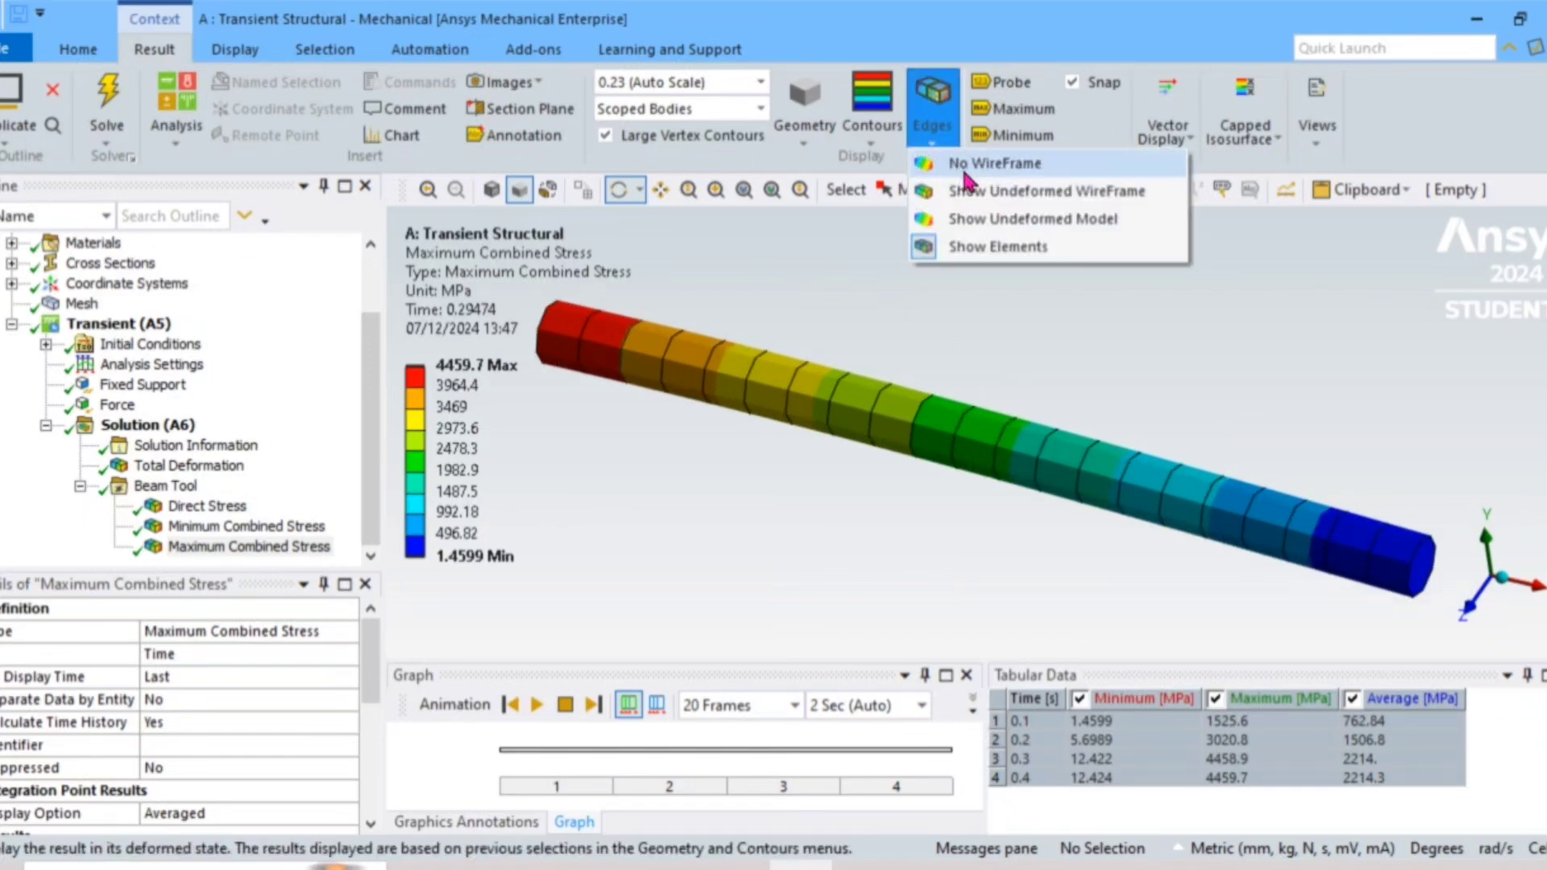
left_click(979, 160)
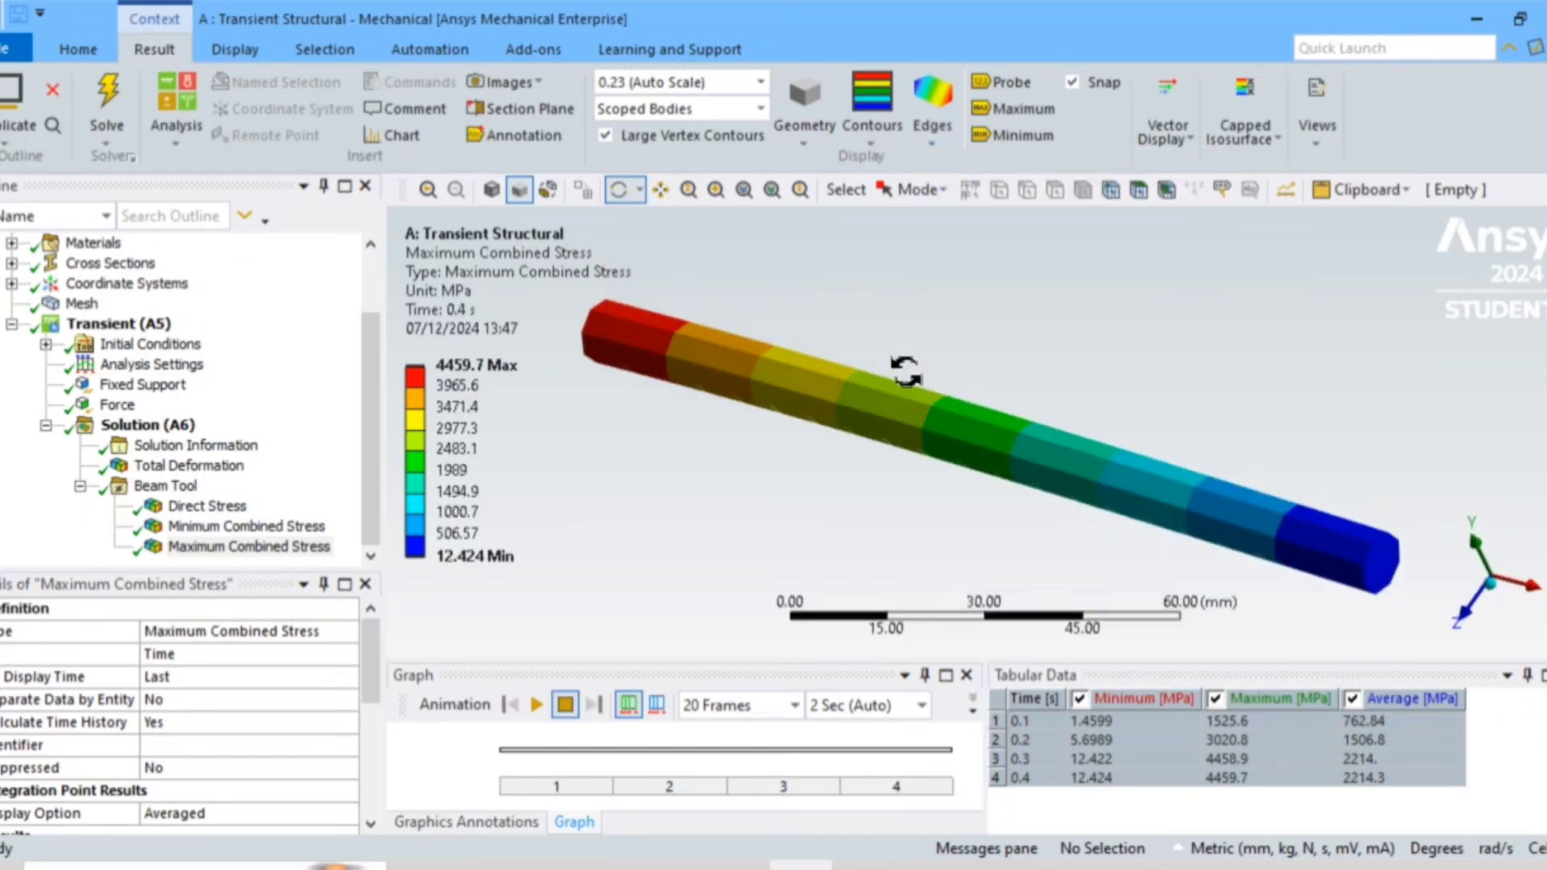